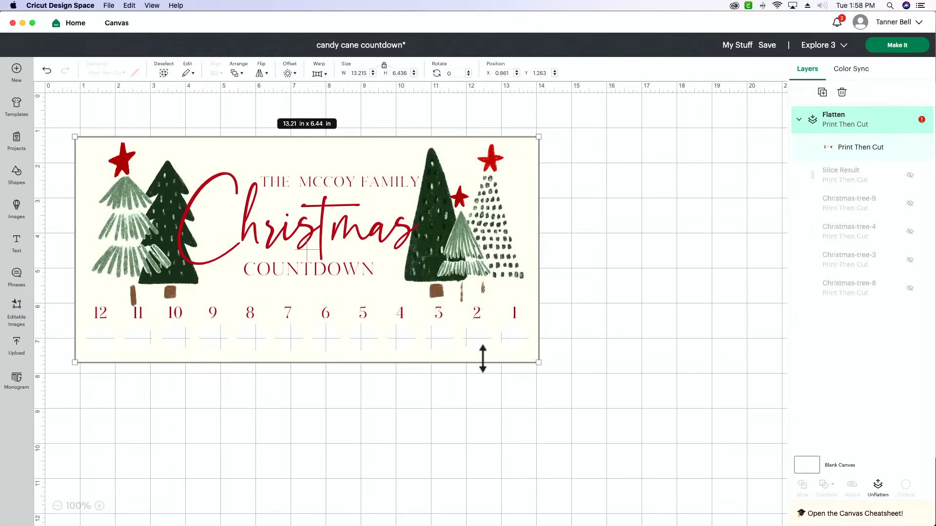
Switch to Chrome and open the Makers Gonna Learn cut files library from the site's home page
{"action": "key", "text": "super+Tab"}
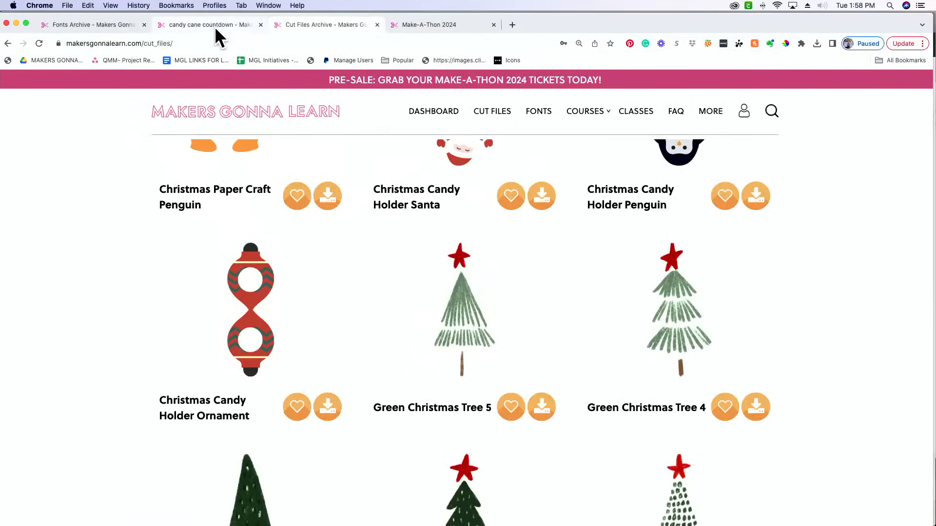
{"action": "left_click", "coordinate": [200, 27]}
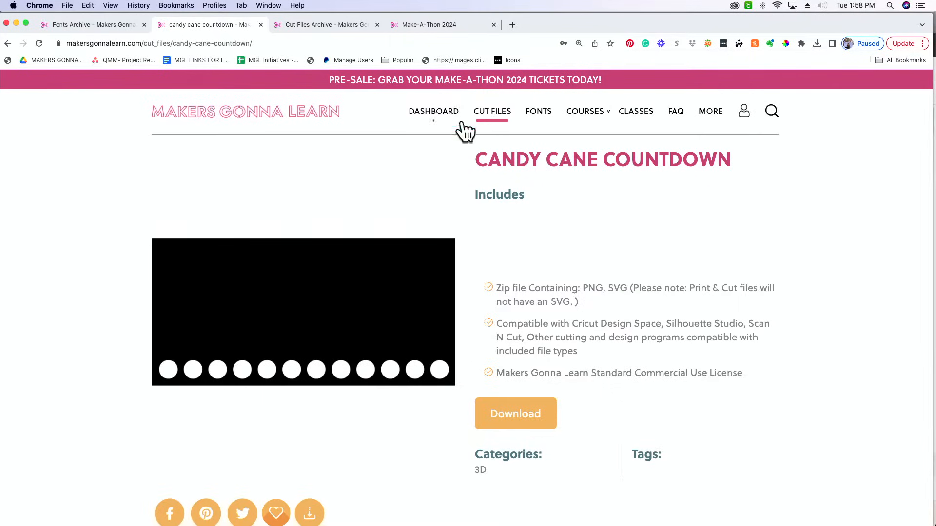
{"action": "left_click", "coordinate": [328, 119]}
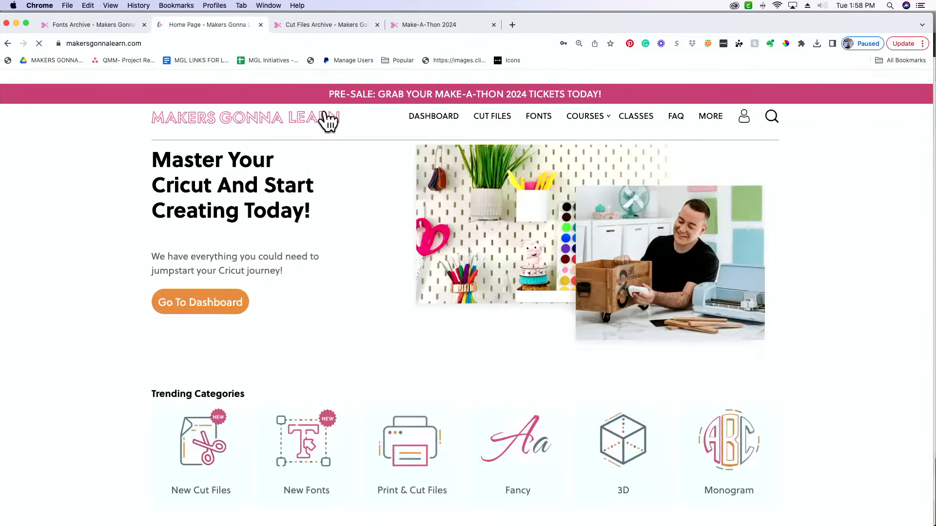
{"action": "left_click", "coordinate": [502, 112]}
Search the cut files library for "Candy Cane Count"
{"action": "left_click", "coordinate": [617, 208]}
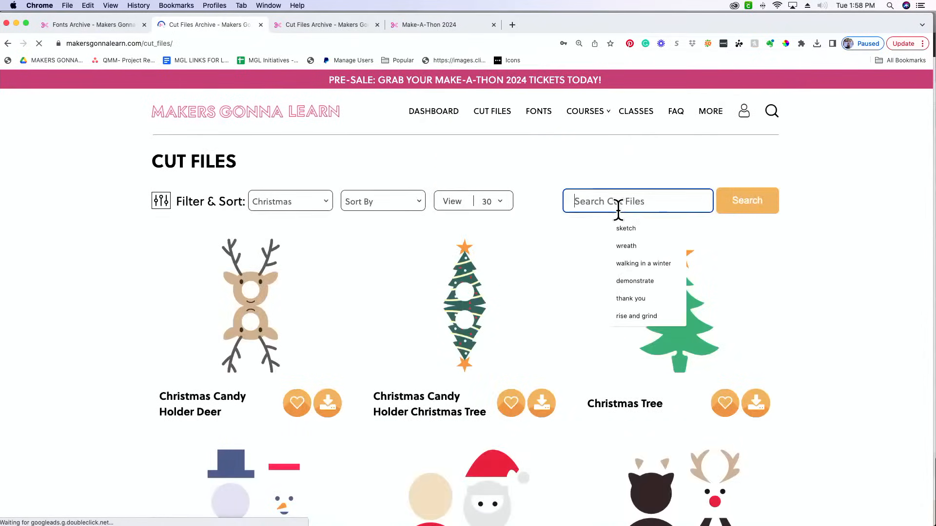
{"action": "type", "text": "Candy Cane Ciun"}
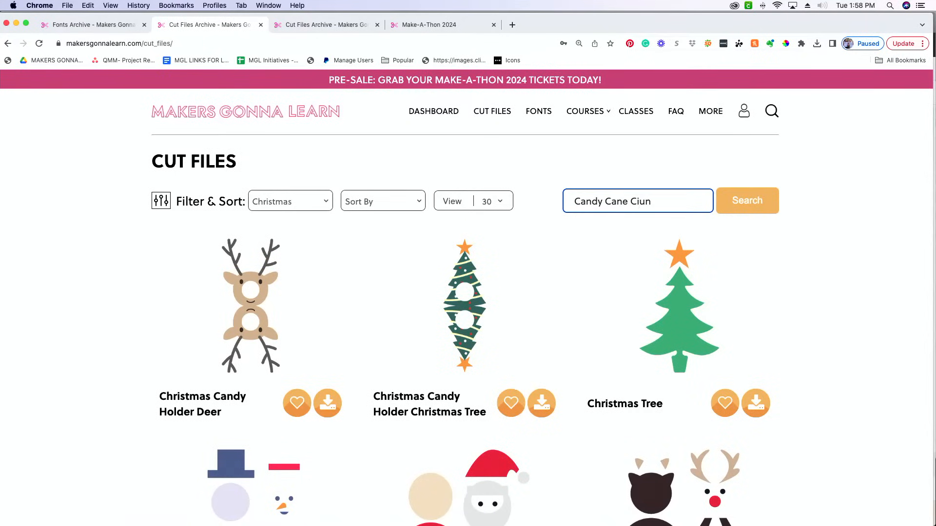
{"action": "key", "text": "XF86AudioRaiseVolume"}
{"action": "key", "text": "BackSpace"}
{"action": "key", "text": "BackSpace"}
{"action": "key", "text": "BackSpace"}
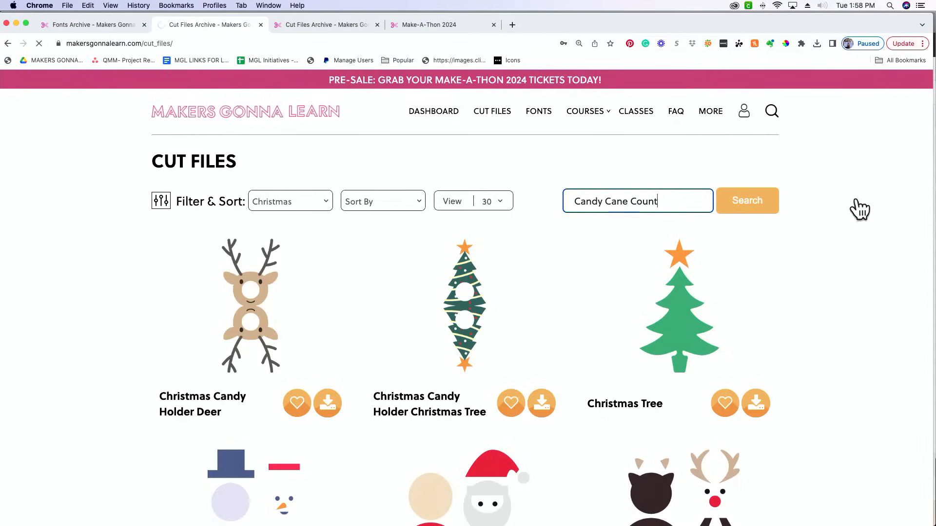
{"action": "left_click", "coordinate": [741, 205]}
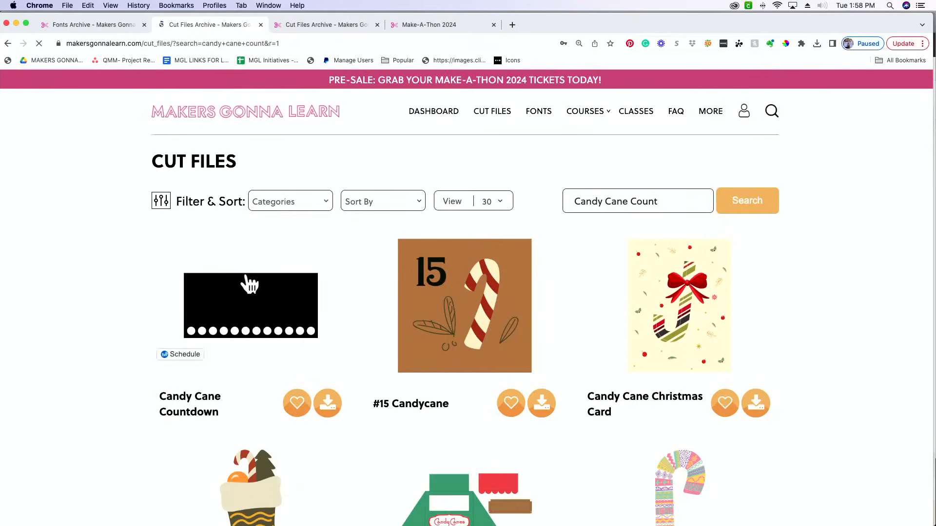
Download the Candy Cane Countdown cut file and extract the downloaded zip archive
{"action": "left_click", "coordinate": [250, 305]}
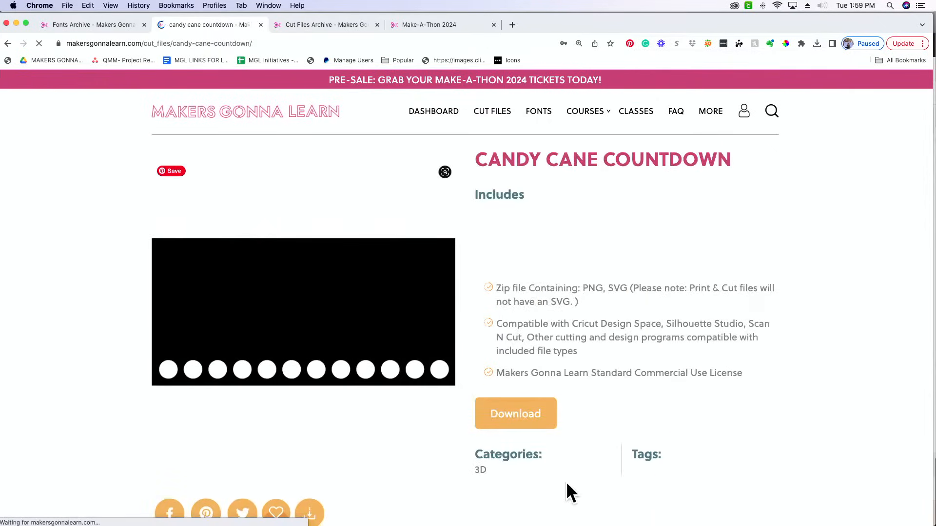
{"action": "left_click", "coordinate": [539, 422]}
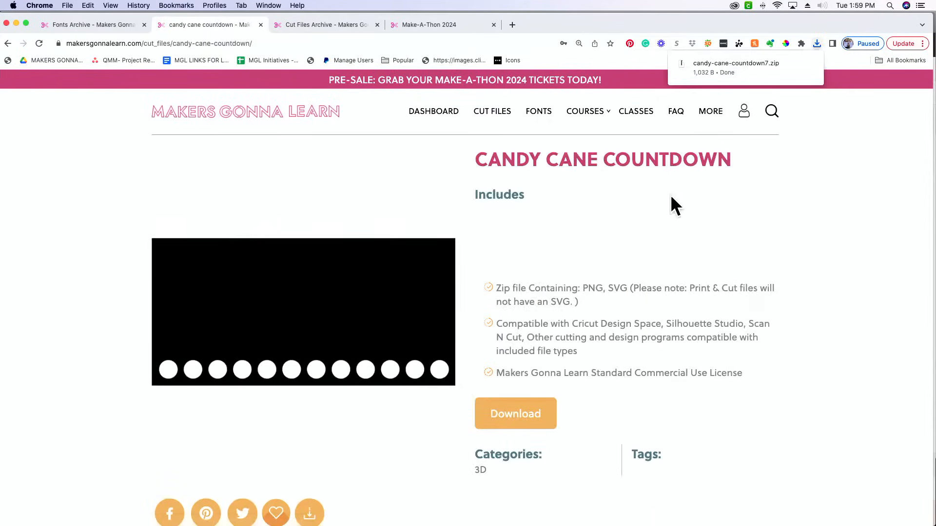
{"action": "left_click", "coordinate": [741, 67]}
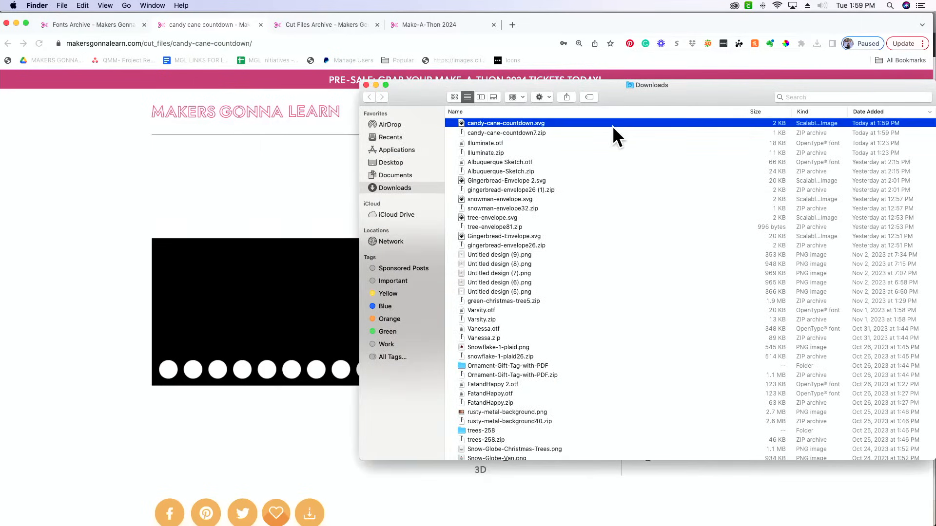
Switch to Cricut Design Space and load candy-cane-countdown.svg from the Downloads folder as a new image upload
{"action": "key", "text": "super+Tab"}
{"action": "key", "text": "super+Tab"}
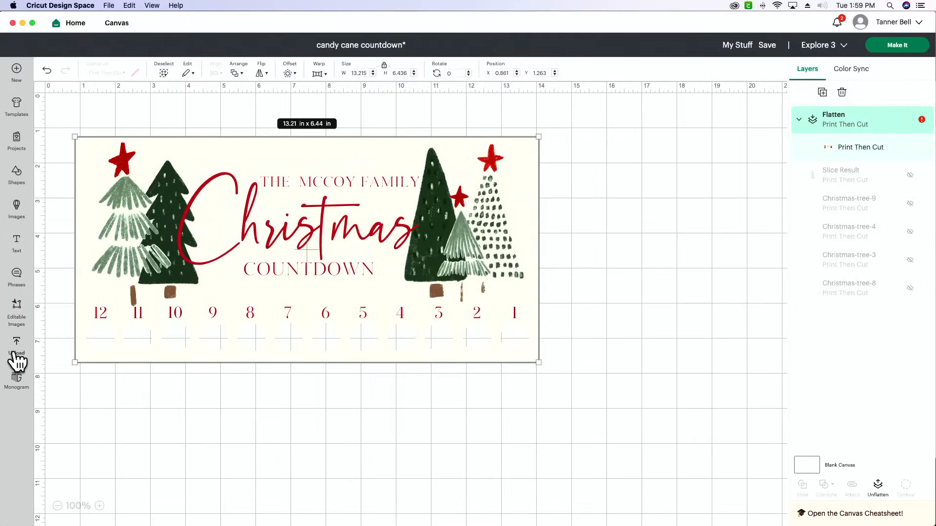
{"action": "left_click", "coordinate": [16, 352]}
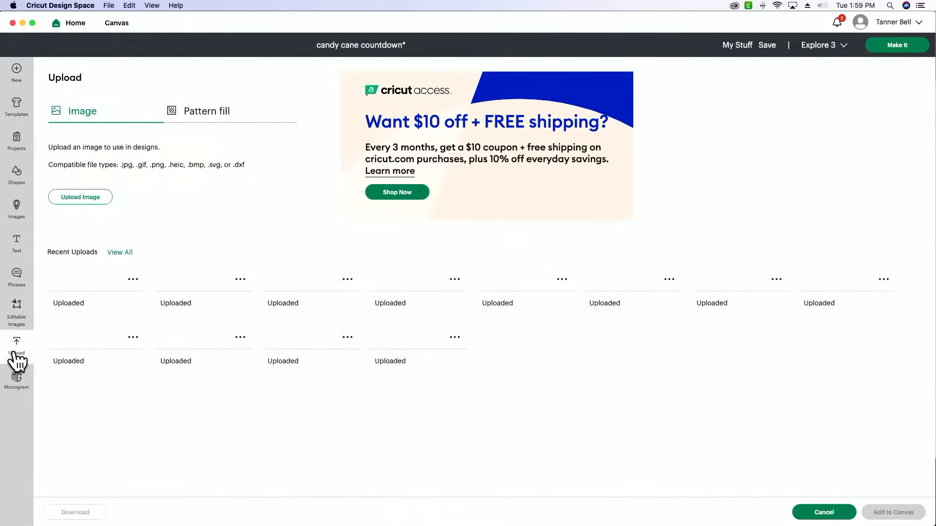
{"action": "left_click", "coordinate": [83, 198]}
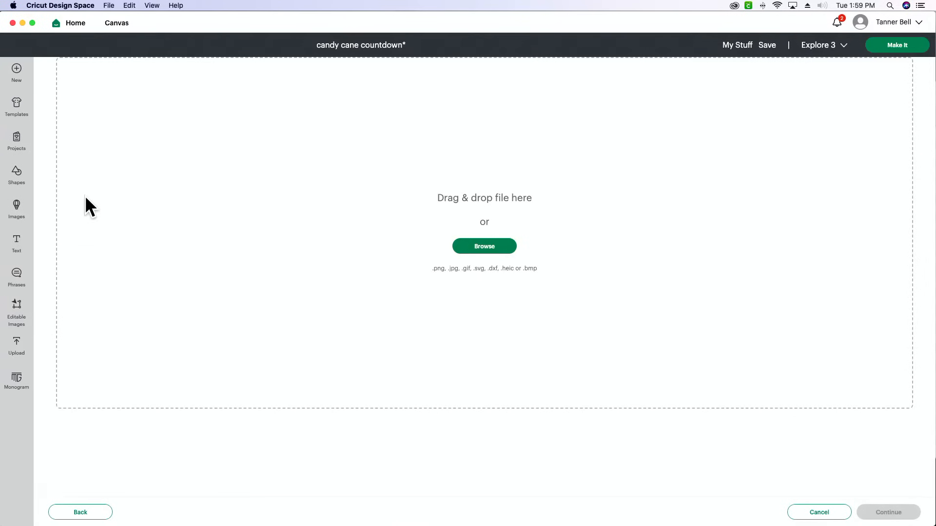
{"action": "key", "text": "super+Tab"}
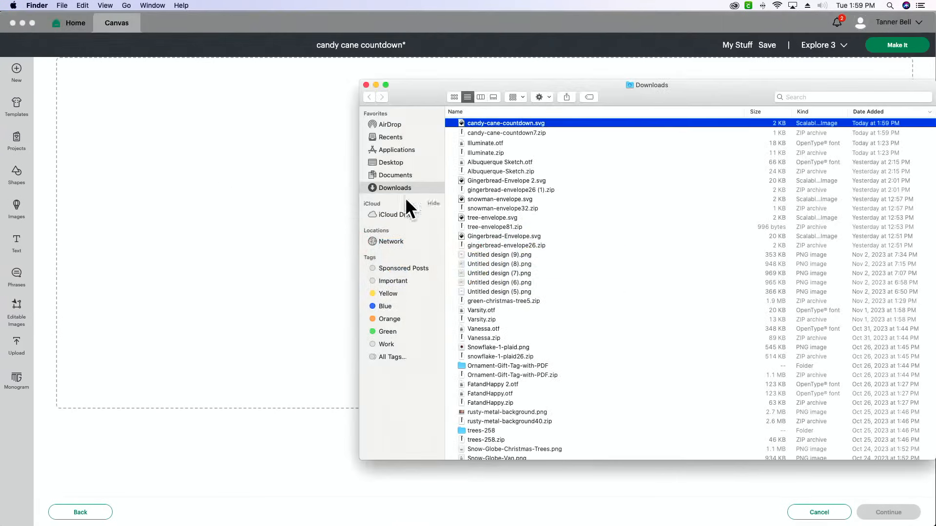
{"action": "left_click_drag", "start_coordinate": [504, 121], "coordinate": [256, 149]}
{"action": "left_click", "coordinate": [256, 149]}
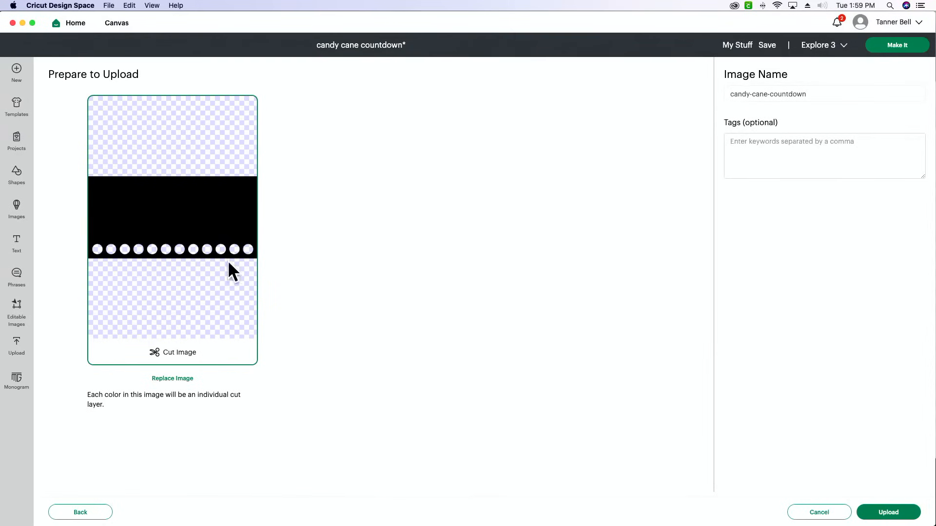
Upload the candy-cane-countdown cut image and add it to the canvas
{"action": "left_click", "coordinate": [892, 512]}
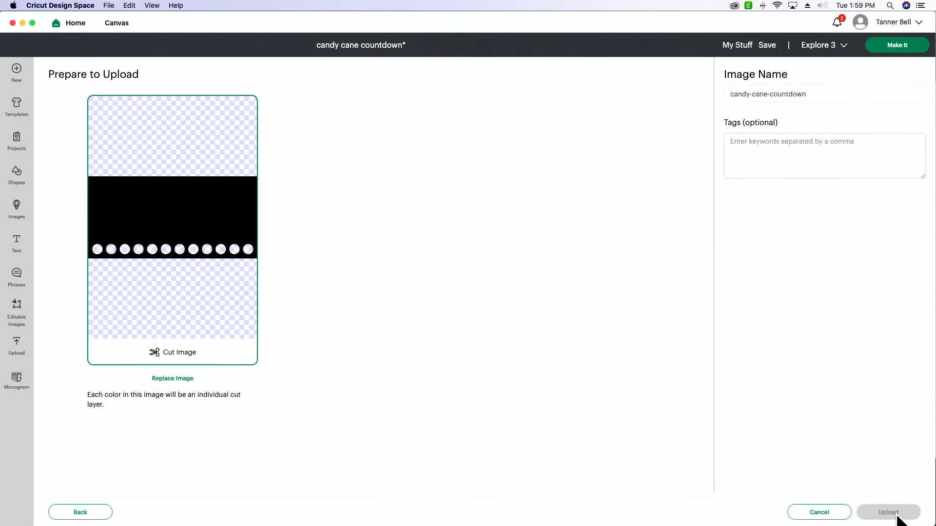
{"action": "left_click", "coordinate": [107, 304]}
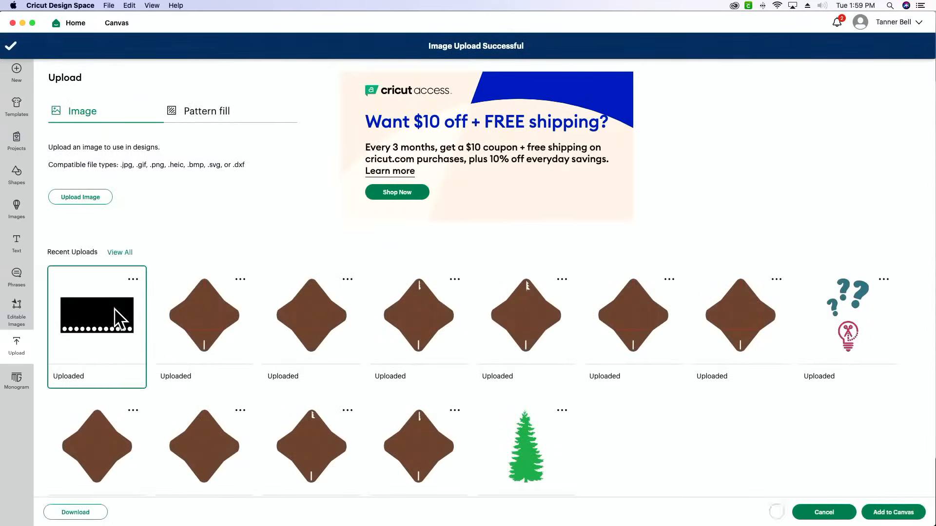
{"action": "left_click", "coordinate": [902, 512]}
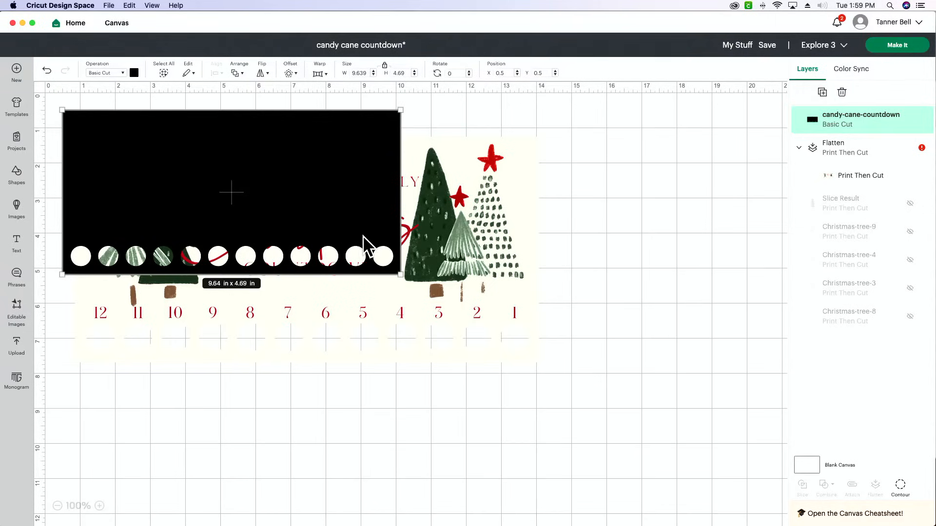
Enlarge the black countdown template to about 13.98 by 6.8 in and place it beside the finished design, at about X 16.67, Y 1.42
{"action": "left_click_drag", "start_coordinate": [400, 283], "coordinate": [437, 270]}
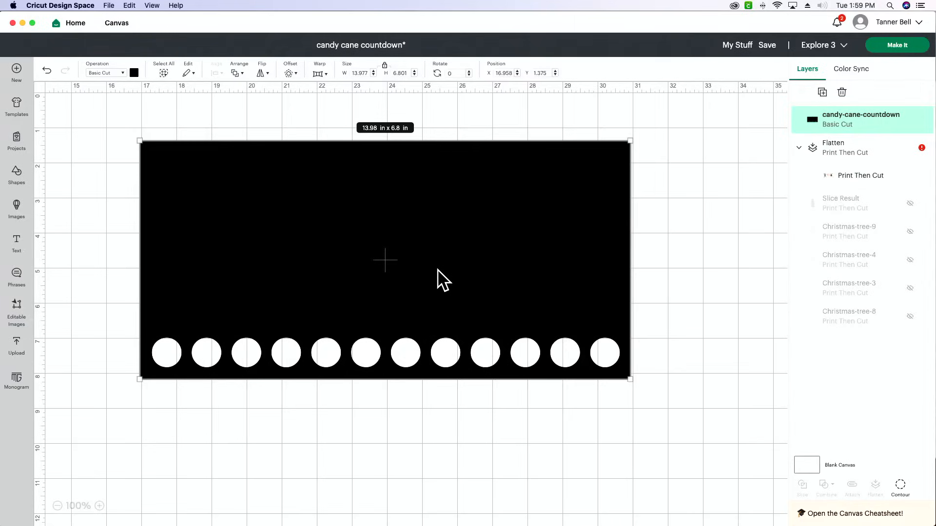
{"action": "left_click_drag", "start_coordinate": [437, 270], "coordinate": [426, 271]}
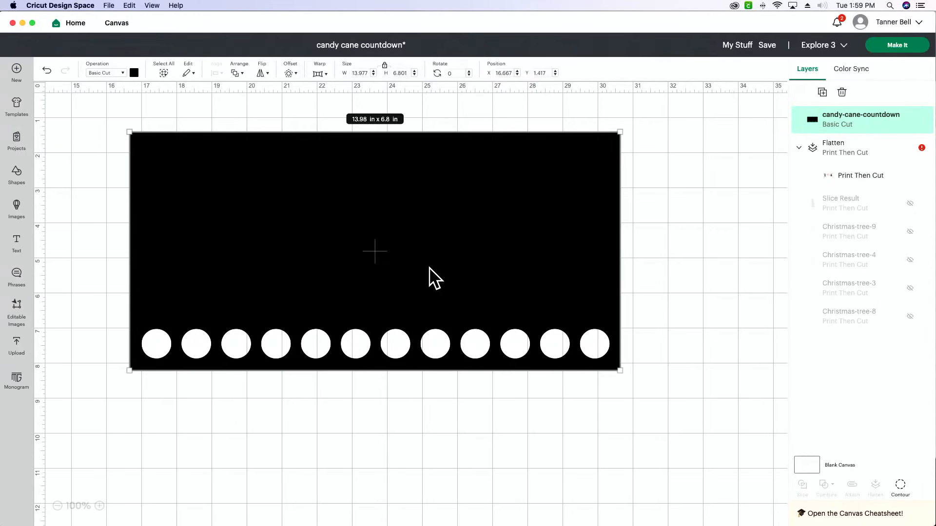
Switch back to Chrome and review the category filter options on the Christmas cut files page, keeping the Christmas category
{"action": "key", "text": "super+Tab"}
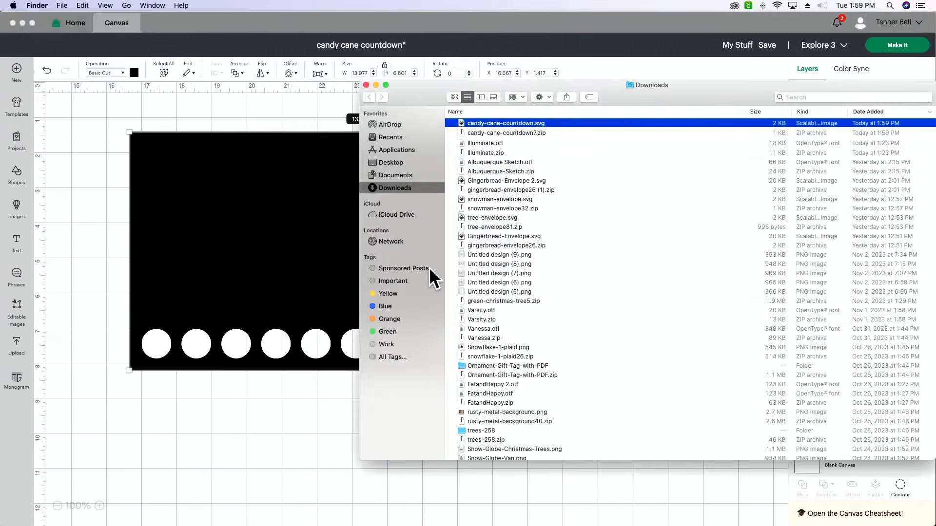
{"action": "key", "text": "super+Tab"}
{"action": "key", "text": "Tab"}
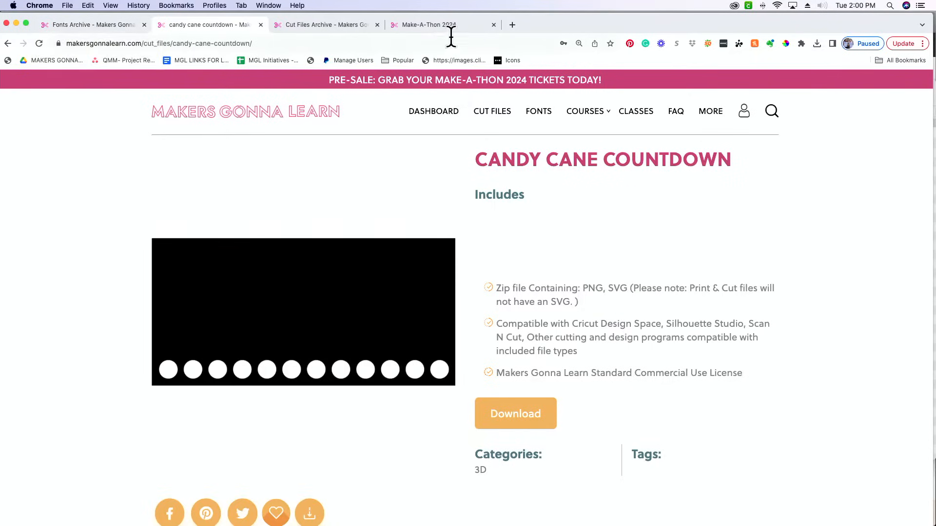
{"action": "left_click", "coordinate": [316, 25]}
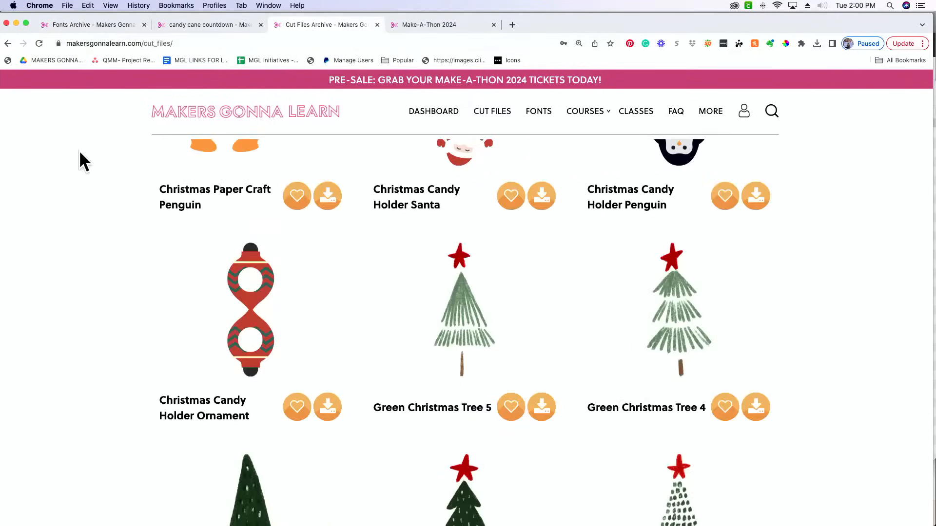
{"action": "scroll", "coordinate": [79, 151], "scroll_direction": "up", "scroll_amount": 8}
{"action": "scroll", "coordinate": [78, 150], "scroll_direction": "up", "scroll_amount": 3}
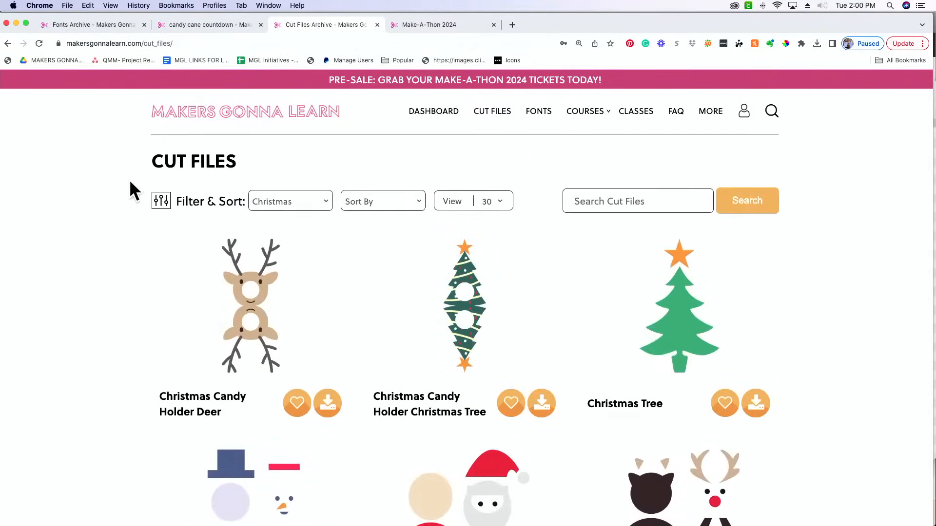
{"action": "left_click", "coordinate": [309, 201]}
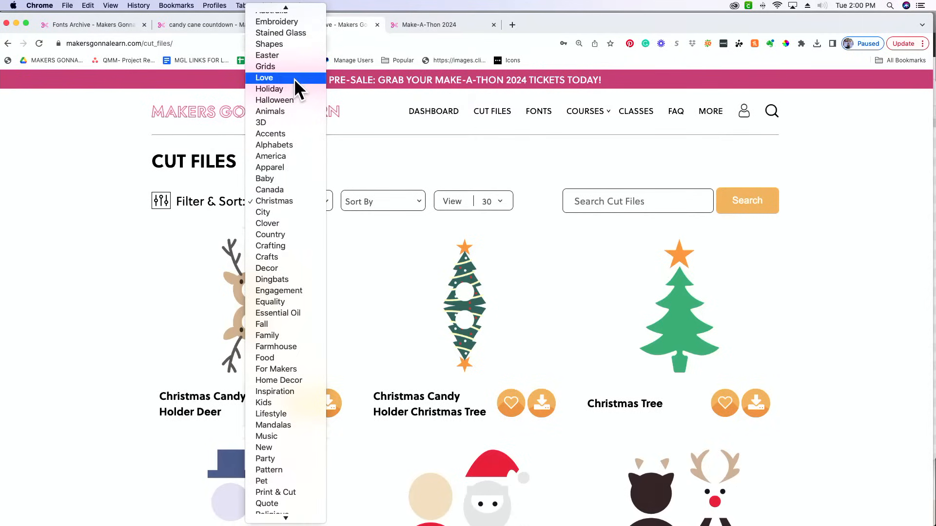
{"action": "scroll", "coordinate": [294, 78], "scroll_direction": "down", "scroll_amount": 5}
{"action": "scroll", "coordinate": [294, 78], "scroll_direction": "up", "scroll_amount": 7}
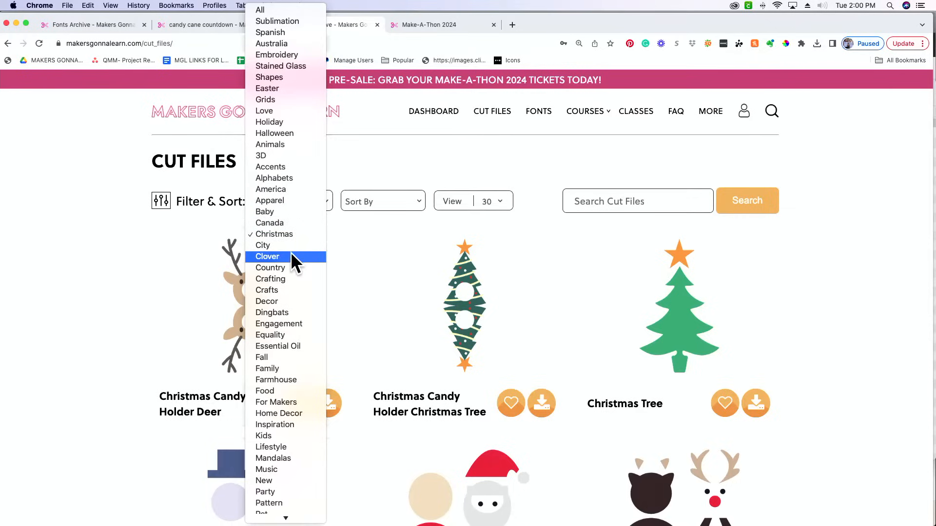
{"action": "scroll", "coordinate": [297, 329], "scroll_direction": "down", "scroll_amount": 3}
{"action": "scroll", "coordinate": [297, 328], "scroll_direction": "down", "scroll_amount": 4}
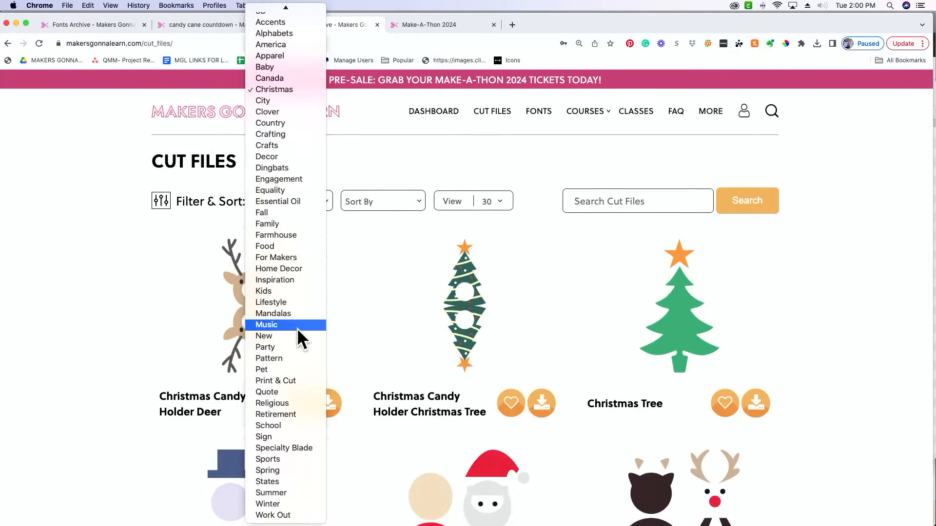
{"action": "scroll", "coordinate": [297, 328], "scroll_direction": "up", "scroll_amount": 7}
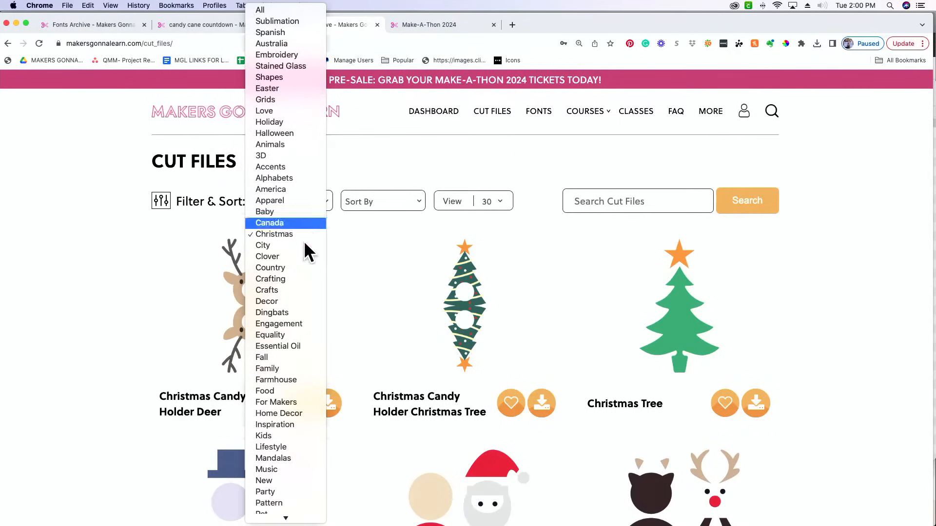
{"action": "left_click", "coordinate": [131, 236]}
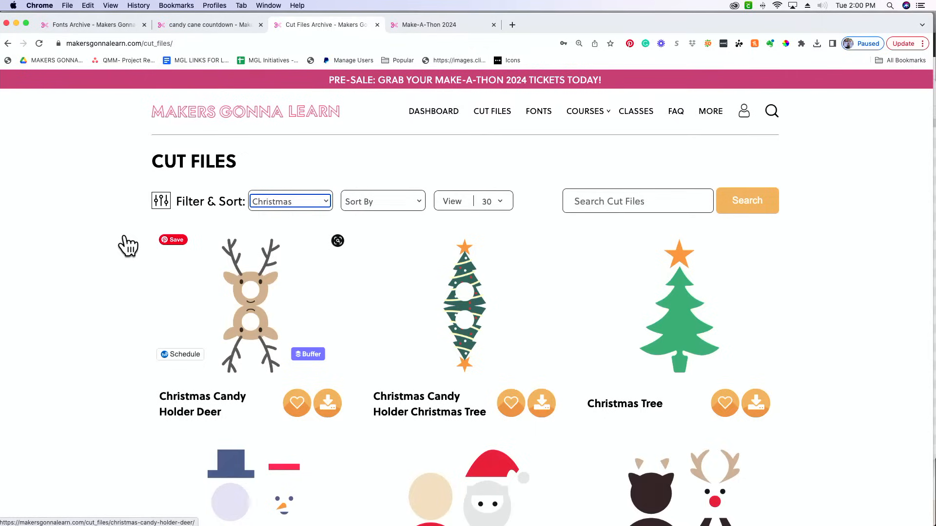
Download the Green Christmas Tree 5, 4, 1, 2 and 3 files from the Christmas cut files
{"action": "scroll", "coordinate": [127, 245], "scroll_direction": "down", "scroll_amount": 10}
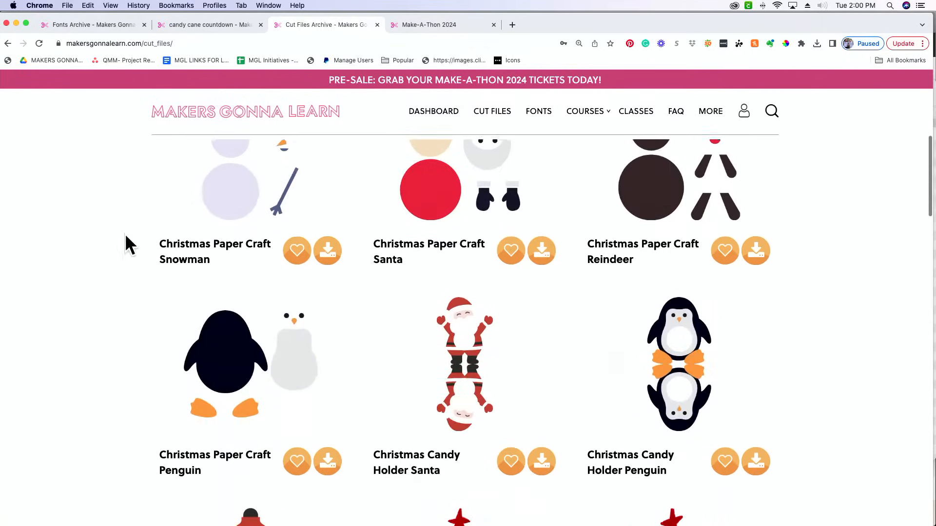
{"action": "scroll", "coordinate": [128, 245], "scroll_direction": "down", "scroll_amount": 5}
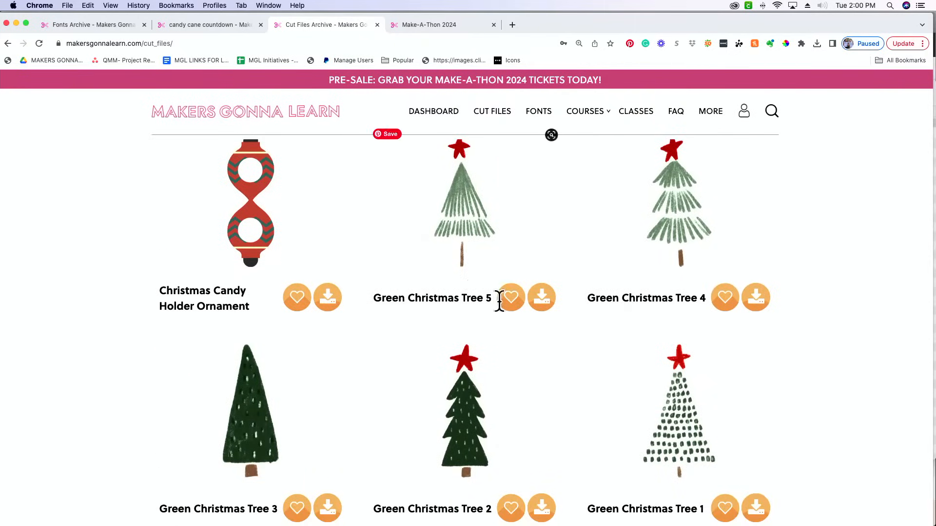
{"action": "left_click", "coordinate": [550, 301]}
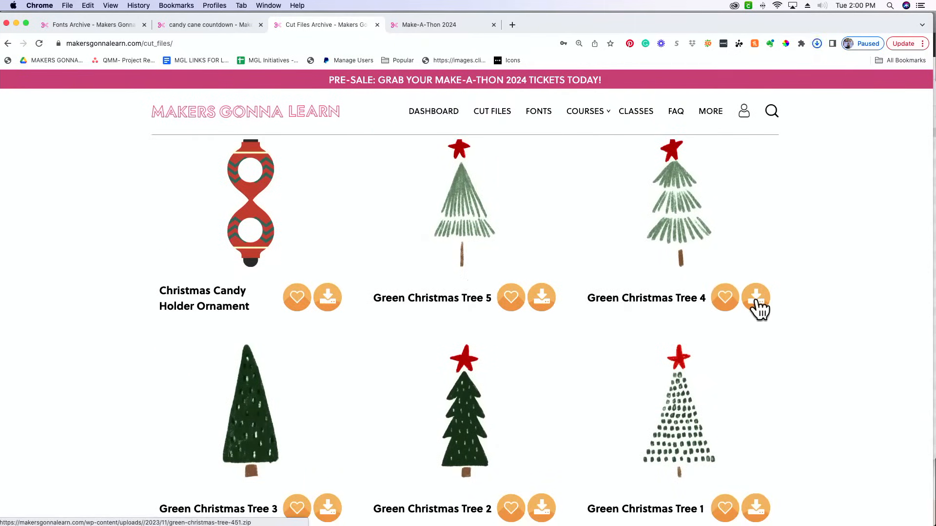
{"action": "scroll", "coordinate": [756, 315], "scroll_direction": "down", "scroll_amount": 3}
{"action": "left_click", "coordinate": [756, 413]}
{"action": "left_click", "coordinate": [546, 414]}
{"action": "left_click", "coordinate": [325, 415]}
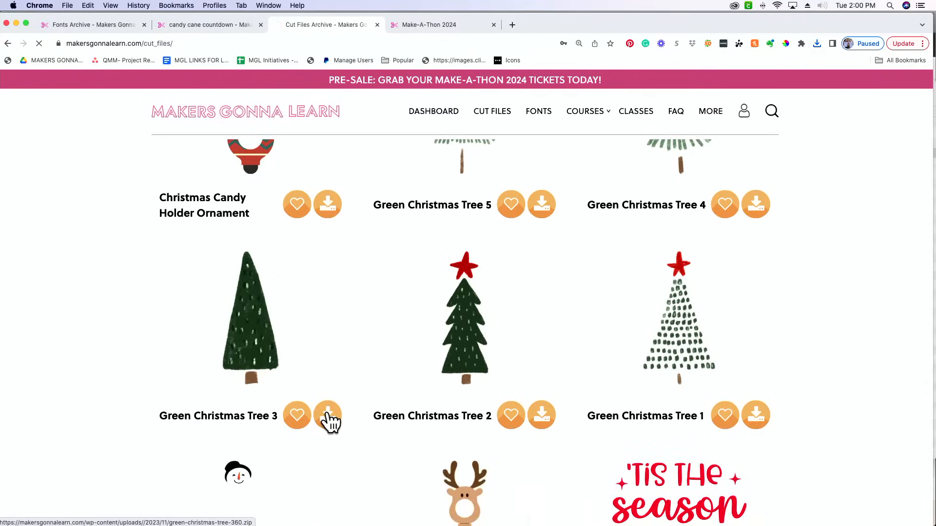
{"action": "scroll", "coordinate": [853, 195], "scroll_direction": "down", "scroll_amount": 5}
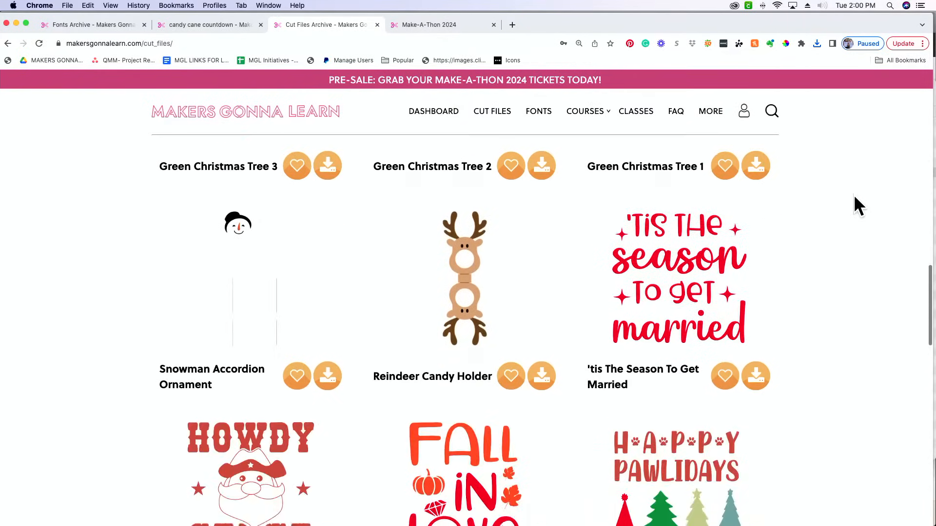
{"action": "scroll", "coordinate": [854, 197], "scroll_direction": "down", "scroll_amount": 7}
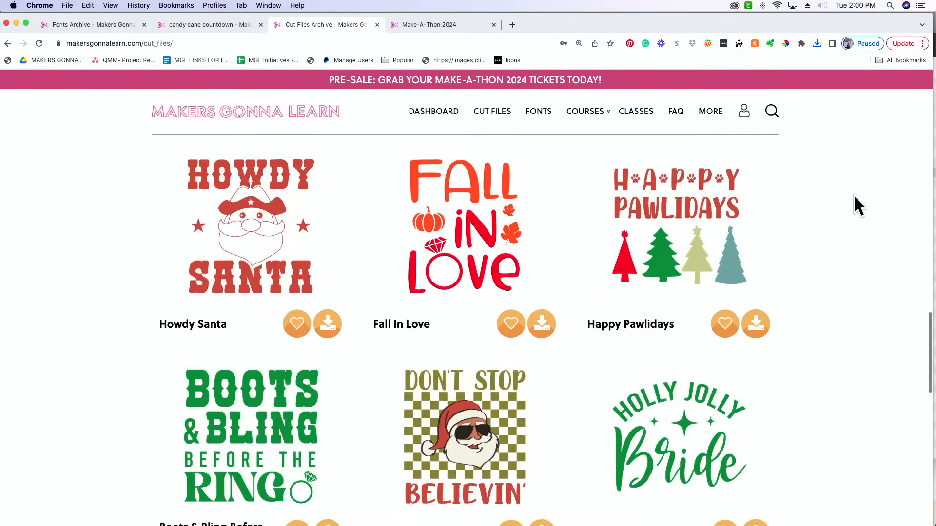
Browse the New category cut files through pages 2 and 3, looking for suitable Christmas designs
{"action": "scroll", "coordinate": [854, 198], "scroll_direction": "down", "scroll_amount": 4}
{"action": "scroll", "coordinate": [854, 198], "scroll_direction": "down", "scroll_amount": 2}
{"action": "scroll", "coordinate": [853, 194], "scroll_direction": "down", "scroll_amount": 6}
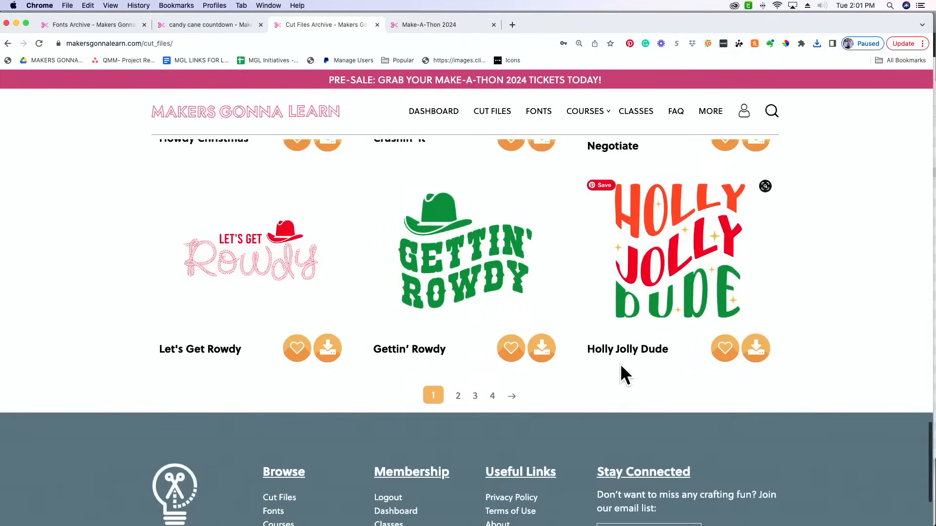
{"action": "left_click", "coordinate": [509, 396]}
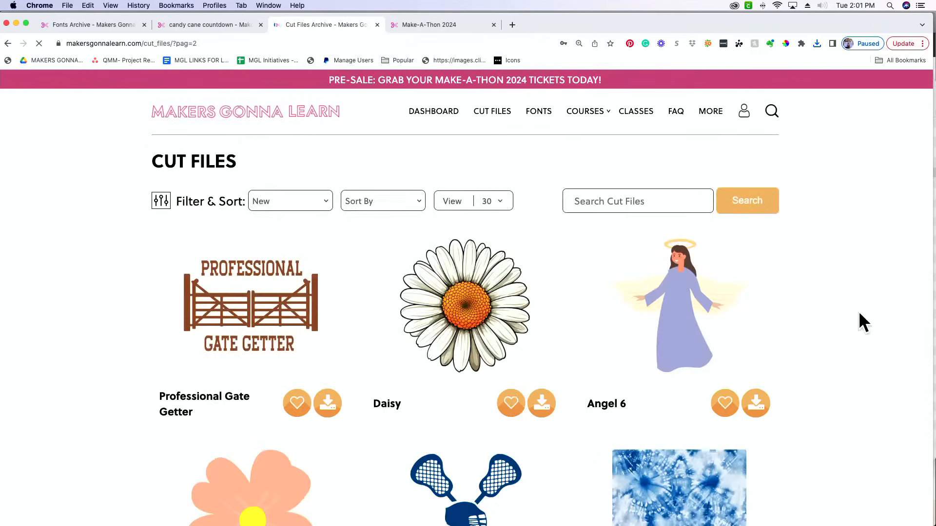
{"action": "scroll", "coordinate": [832, 309], "scroll_direction": "down", "scroll_amount": 10}
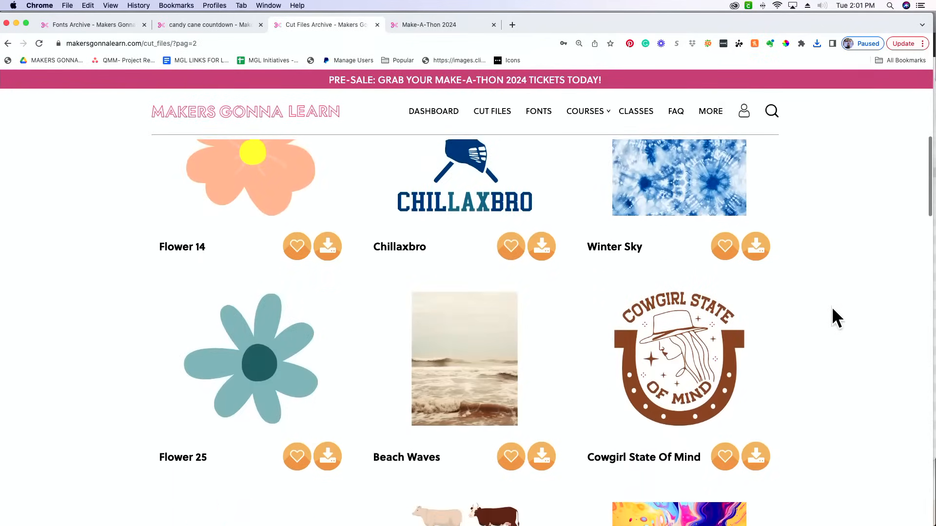
{"action": "scroll", "coordinate": [832, 310], "scroll_direction": "down", "scroll_amount": 10}
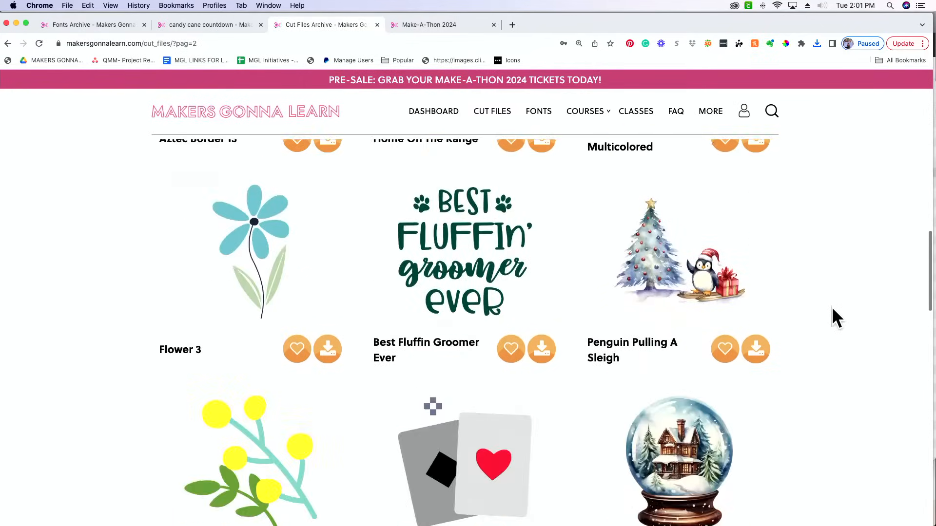
{"action": "scroll", "coordinate": [832, 318], "scroll_direction": "down", "scroll_amount": 10}
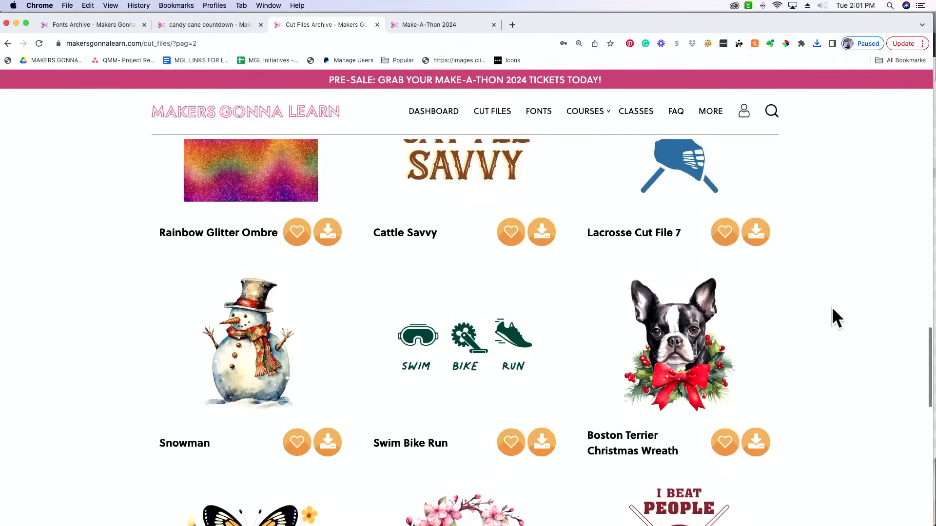
{"action": "scroll", "coordinate": [831, 307], "scroll_direction": "down", "scroll_amount": 1}
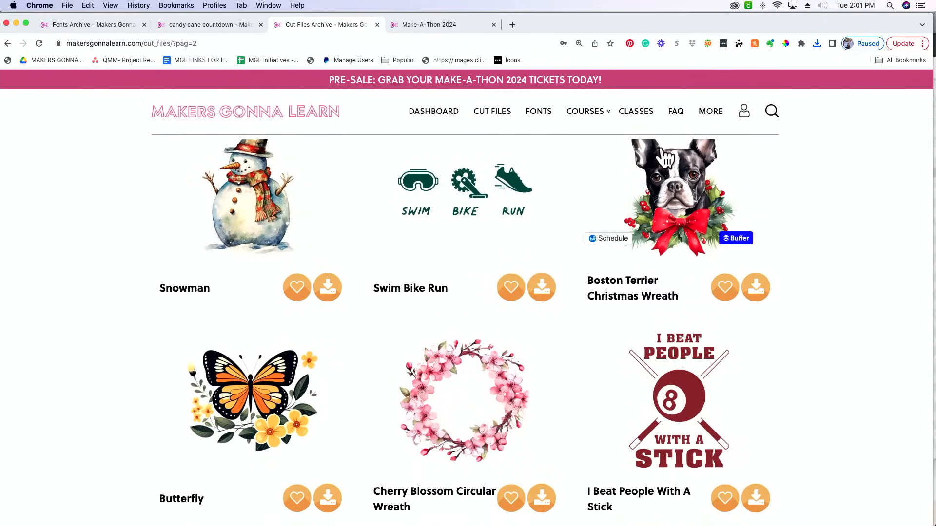
{"action": "scroll", "coordinate": [811, 183], "scroll_direction": "up", "scroll_amount": 2}
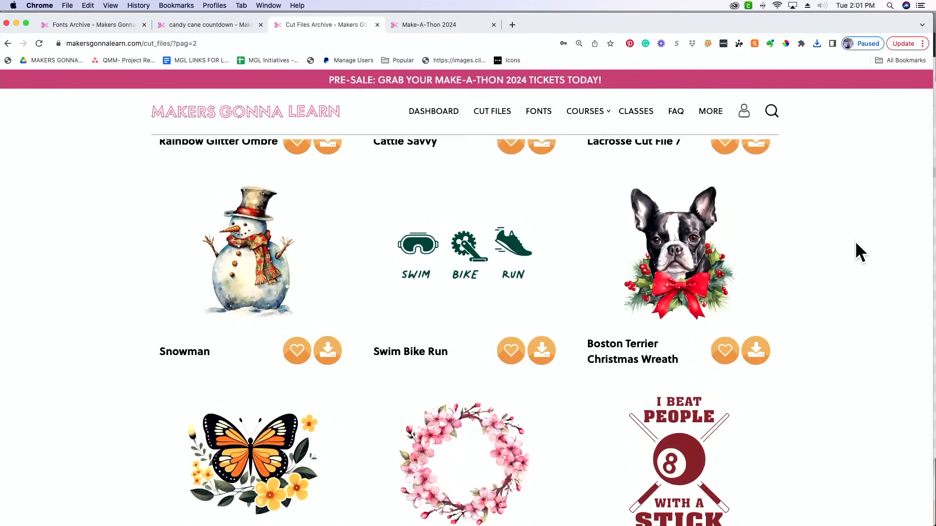
{"action": "scroll", "coordinate": [856, 242], "scroll_direction": "down", "scroll_amount": 10}
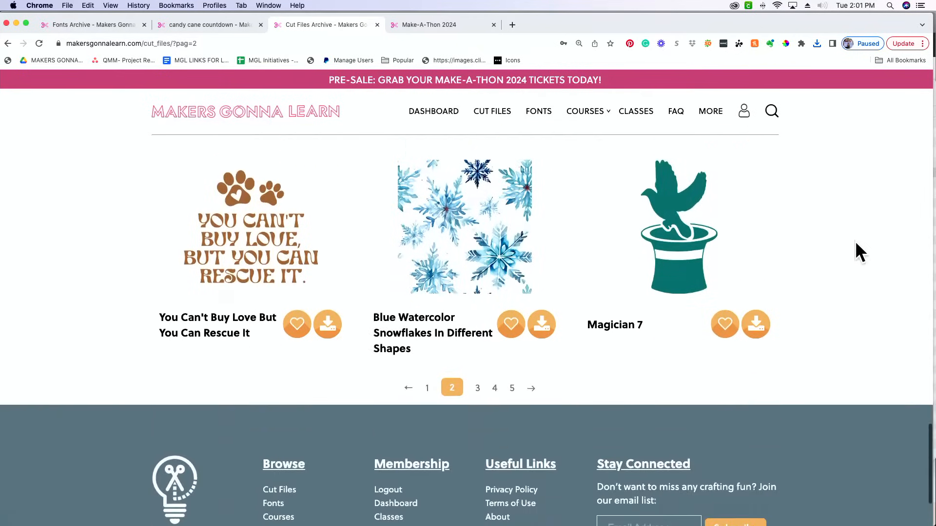
{"action": "scroll", "coordinate": [860, 251], "scroll_direction": "up", "scroll_amount": 3}
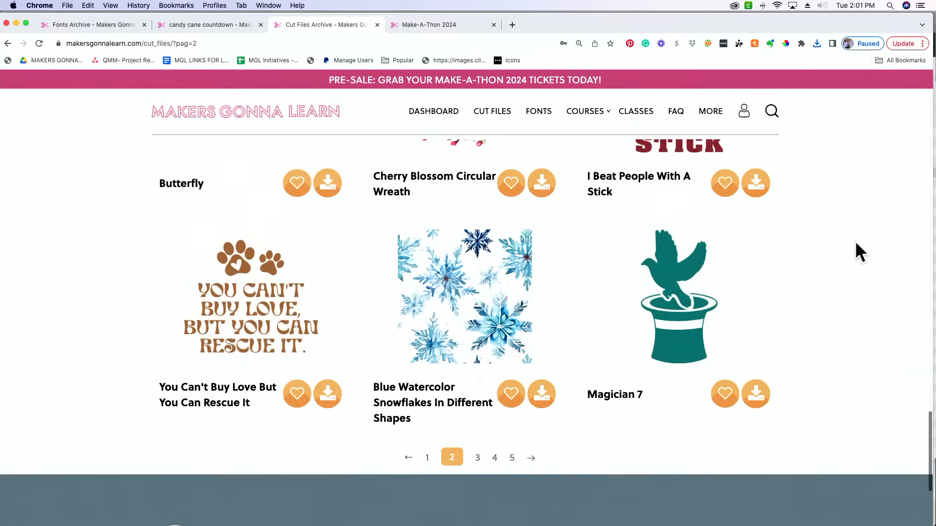
{"action": "scroll", "coordinate": [855, 241], "scroll_direction": "down", "scroll_amount": 2}
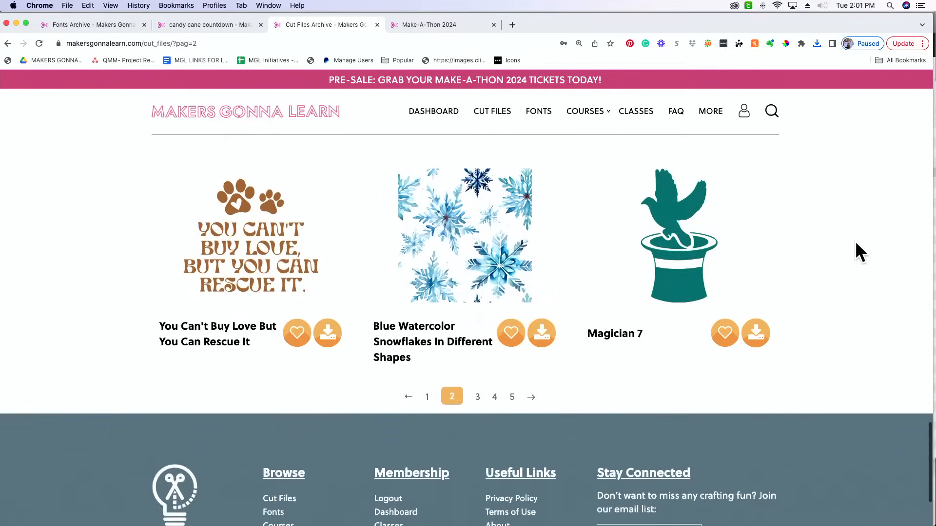
{"action": "left_click", "coordinate": [532, 398]}
{"action": "scroll", "coordinate": [855, 345], "scroll_direction": "down", "scroll_amount": 3}
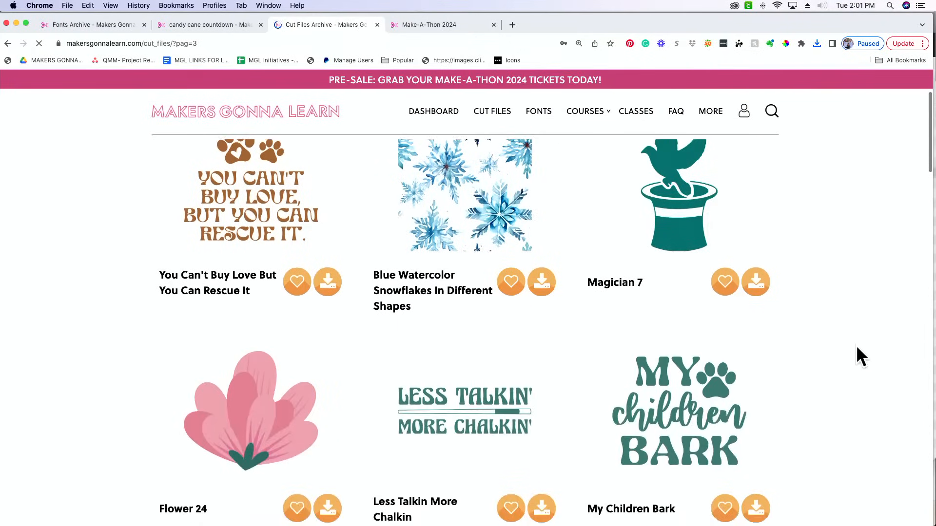
{"action": "scroll", "coordinate": [857, 347], "scroll_direction": "down", "scroll_amount": 8}
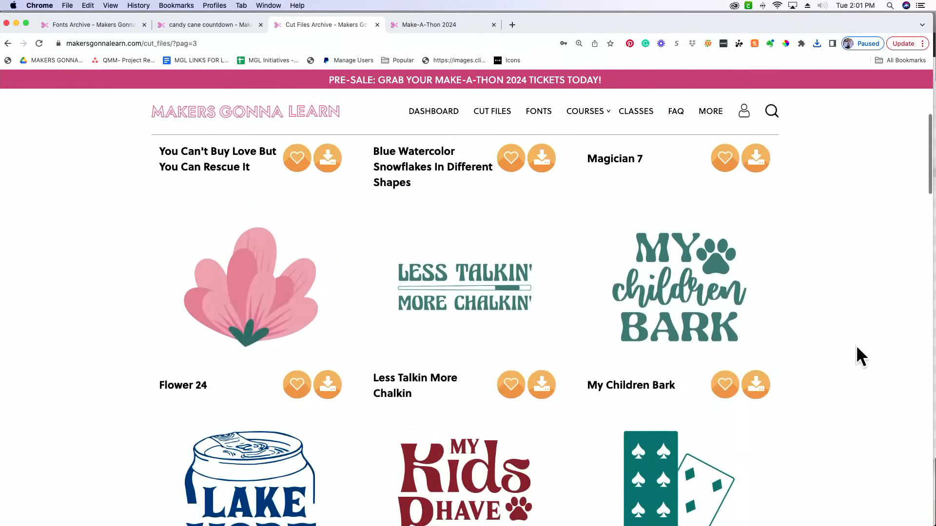
{"action": "scroll", "coordinate": [857, 346], "scroll_direction": "down", "scroll_amount": 20}
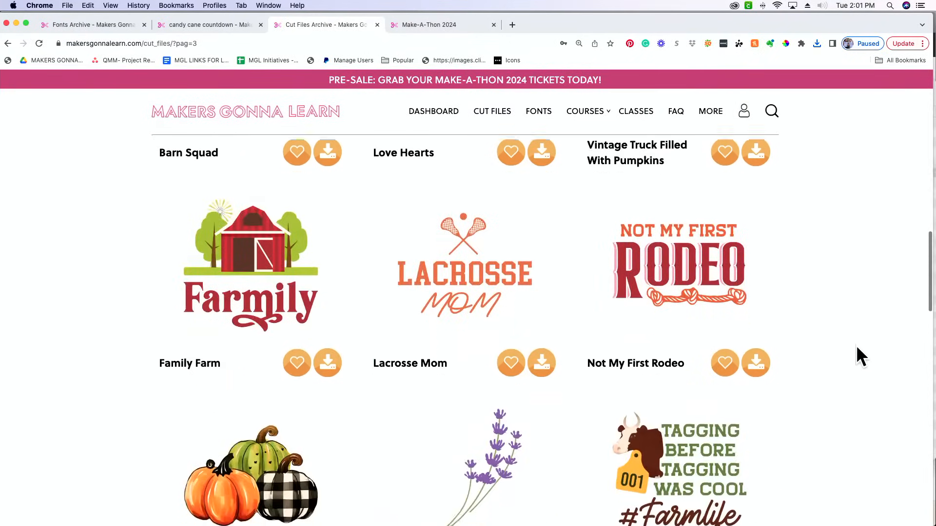
{"action": "scroll", "coordinate": [856, 345], "scroll_direction": "up", "scroll_amount": 2}
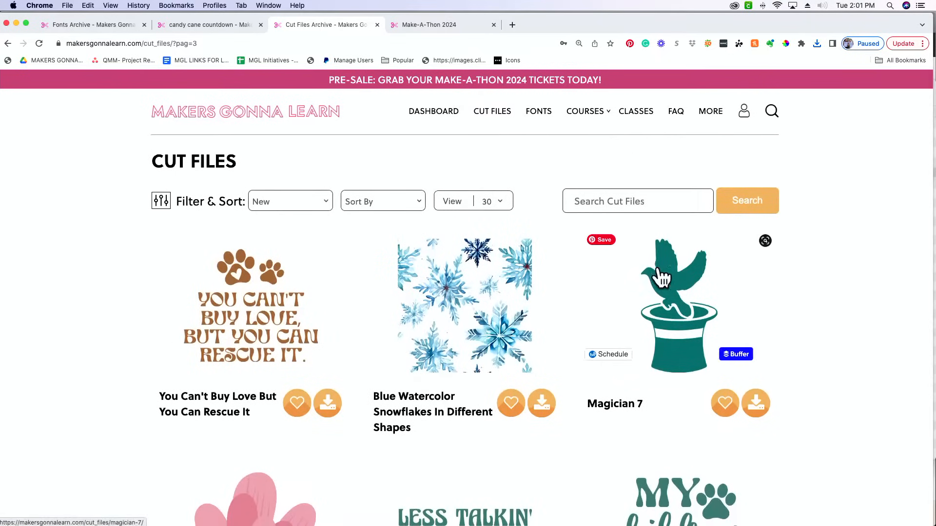
Set the cut files category filter to Christmas
{"action": "left_click", "coordinate": [288, 197]}
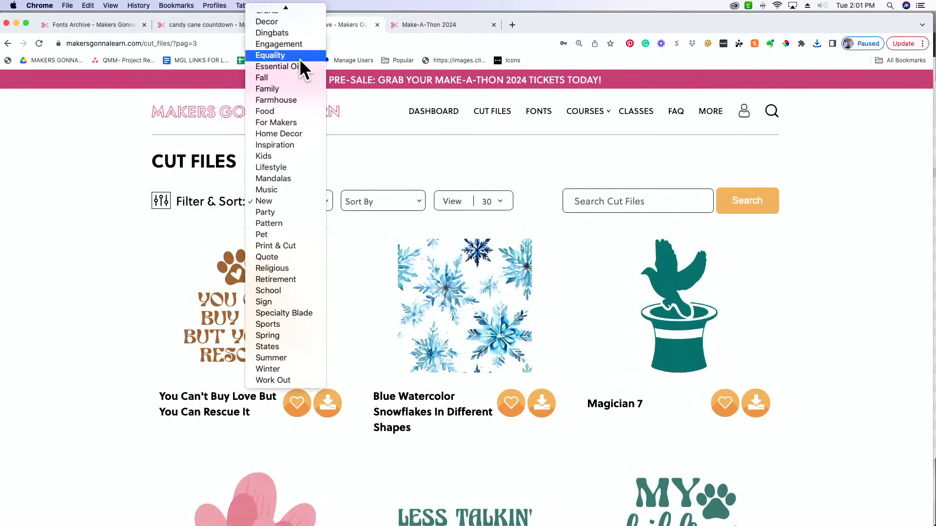
{"action": "mouse_move", "coordinate": [288, 7]}
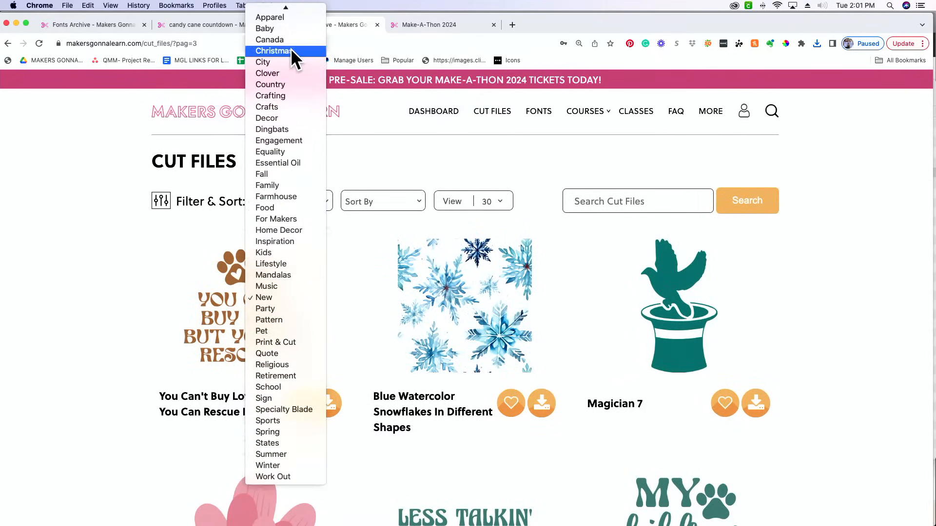
{"action": "left_click", "coordinate": [290, 50]}
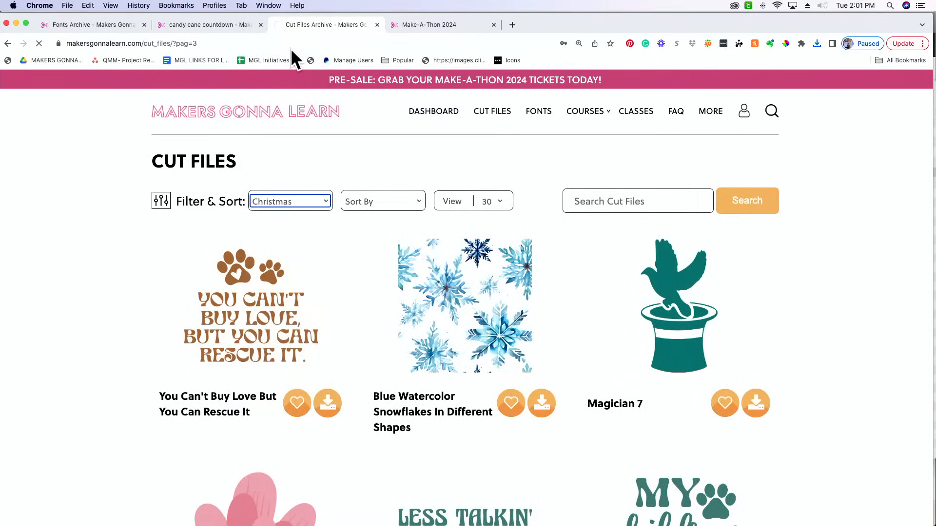
Search the cut files for Scandinavian
{"action": "left_click", "coordinate": [651, 200]}
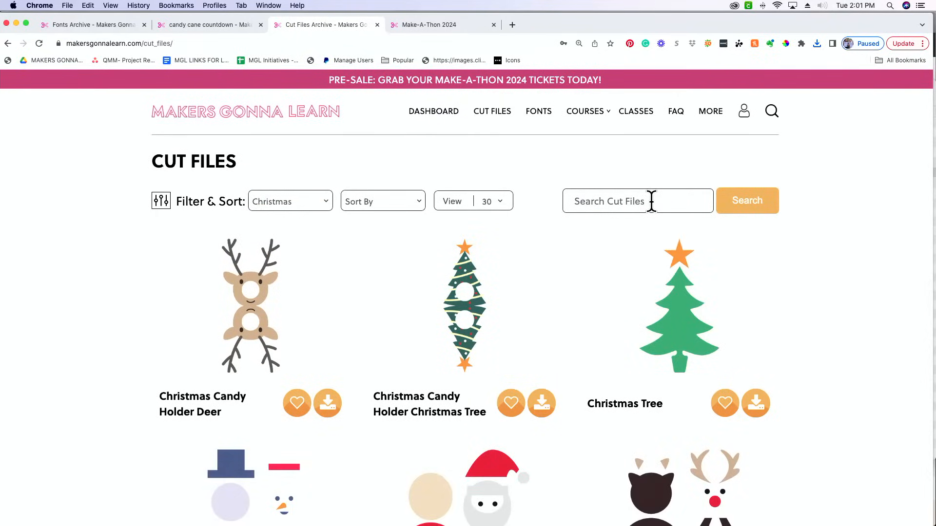
{"action": "left_click", "coordinate": [652, 201]}
{"action": "type", "text": "Sc"}
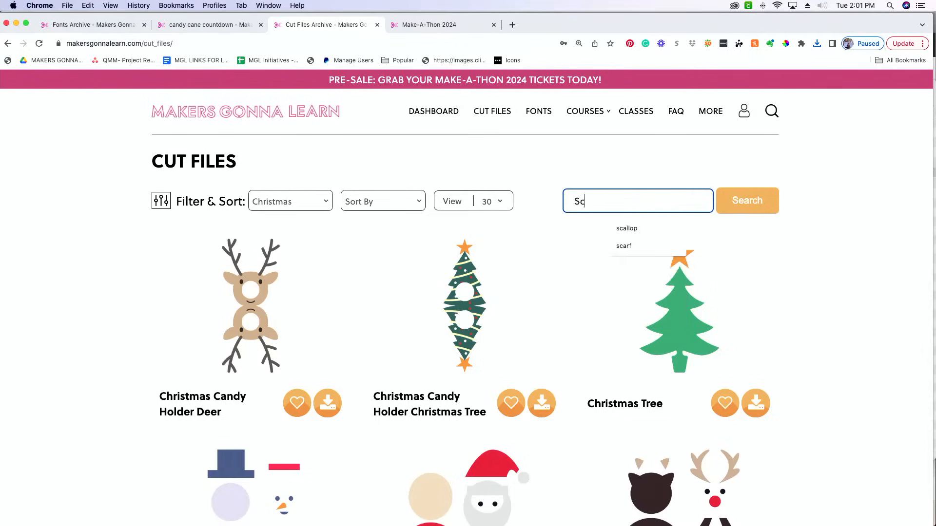
{"action": "type", "text": "andinavia"}
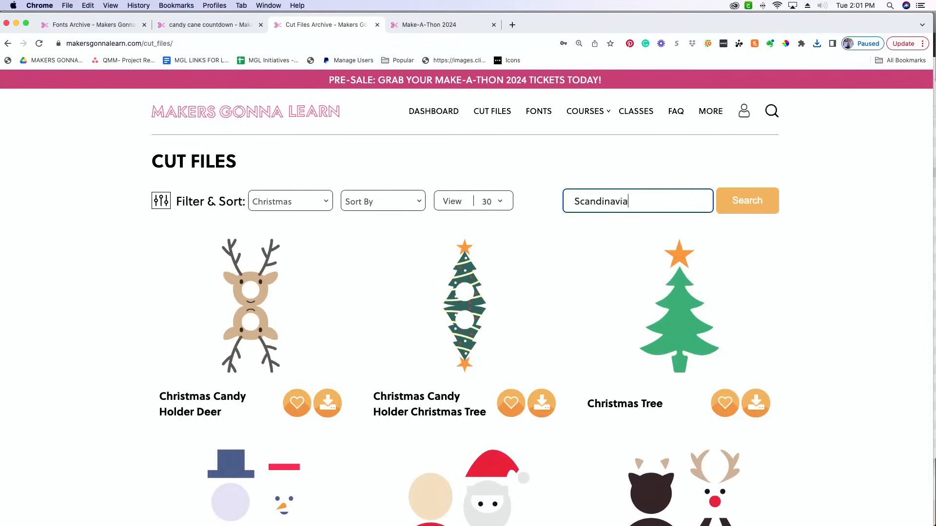
{"action": "type", "text": "n"}
{"action": "key", "text": "Return"}
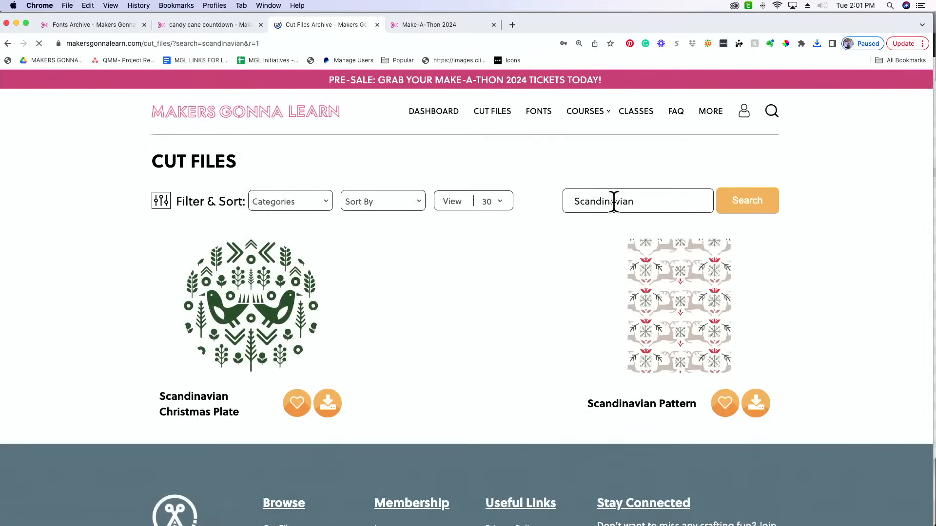
{"action": "double_click", "coordinate": [660, 200]}
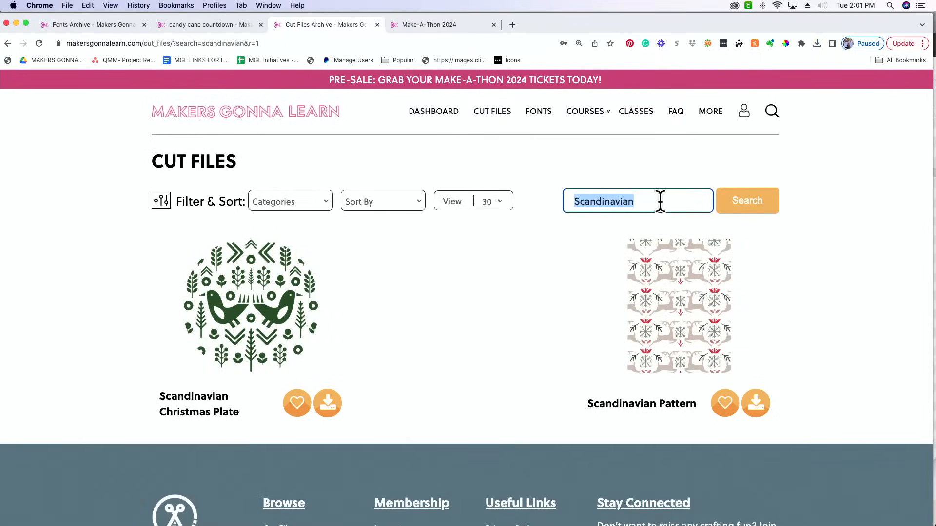
Filter the cut files by the Christmas category again and skip ahead to page 4 of the listing
{"action": "left_click", "coordinate": [274, 200]}
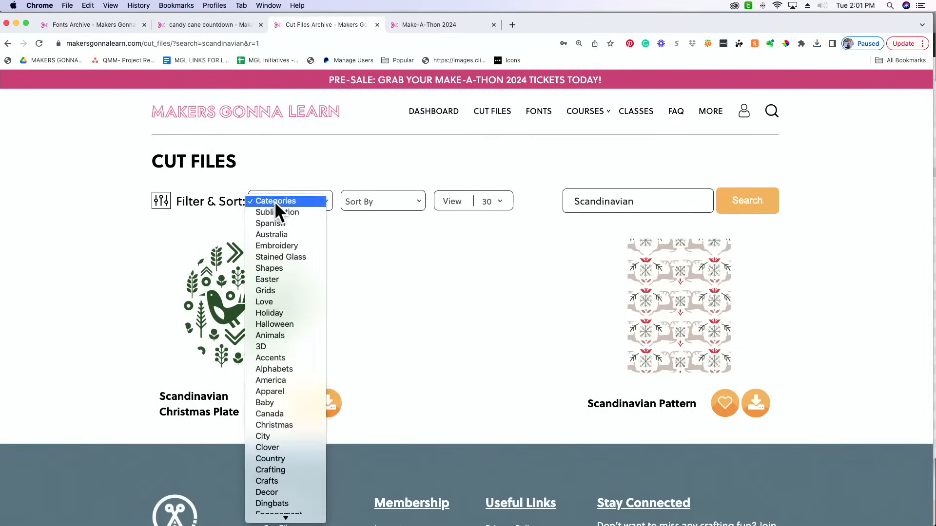
{"action": "left_click", "coordinate": [297, 427]}
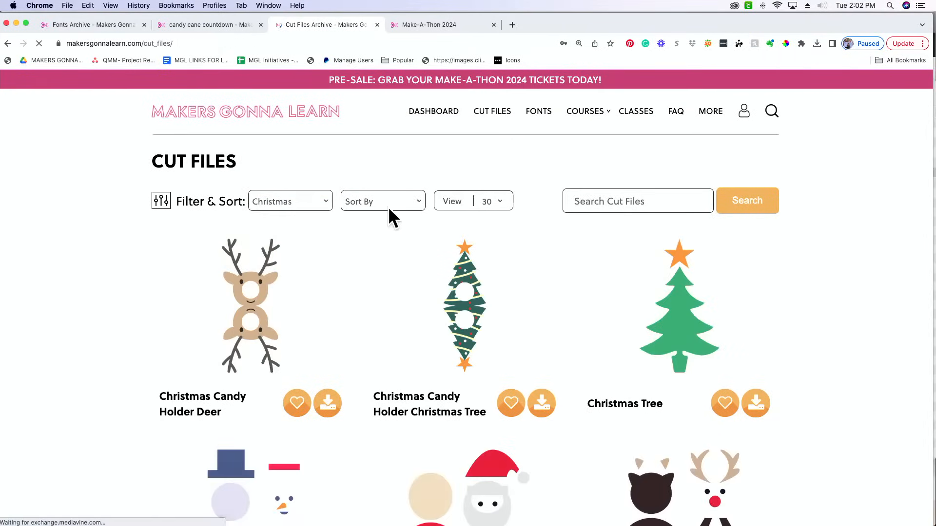
{"action": "scroll", "coordinate": [393, 249], "scroll_direction": "down", "scroll_amount": 20}
{"action": "scroll", "coordinate": [397, 241], "scroll_direction": "down", "scroll_amount": 15}
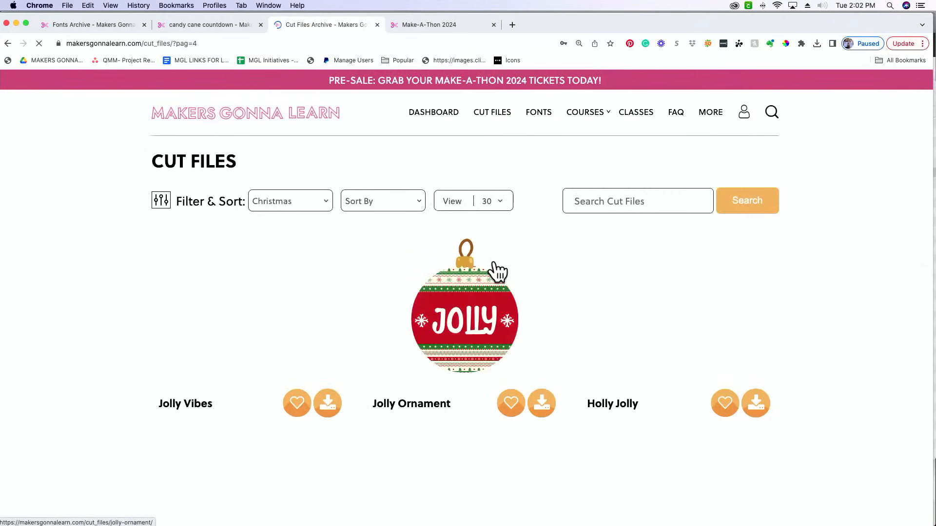
{"action": "scroll", "coordinate": [493, 268], "scroll_direction": "down", "scroll_amount": 20}
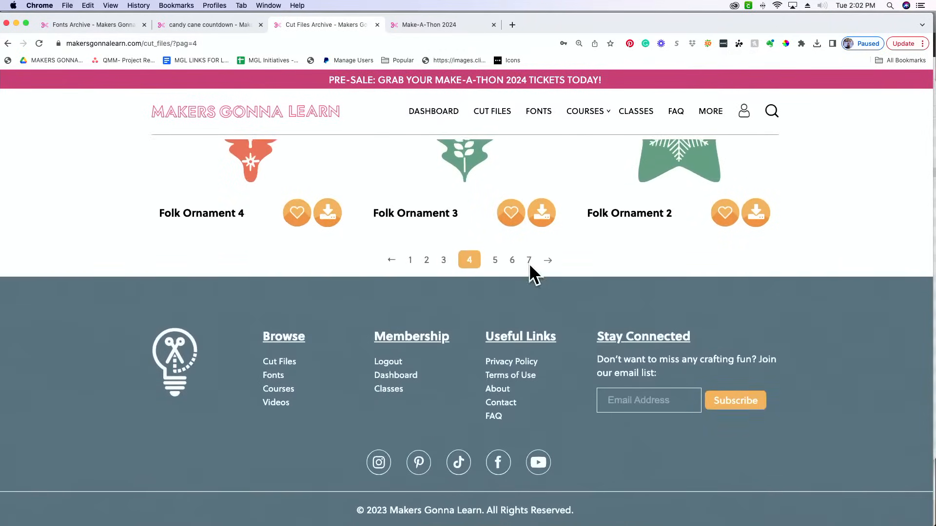
Browse pages 7 and 10 of the Christmas cut files for designs that suit the countdown
{"action": "left_click", "coordinate": [528, 263]}
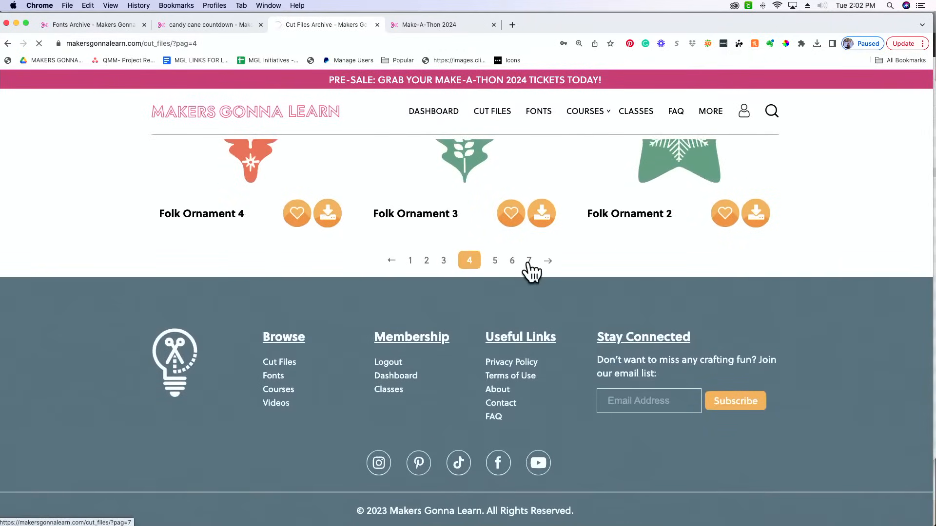
{"action": "scroll", "coordinate": [532, 272], "scroll_direction": "down", "scroll_amount": 10}
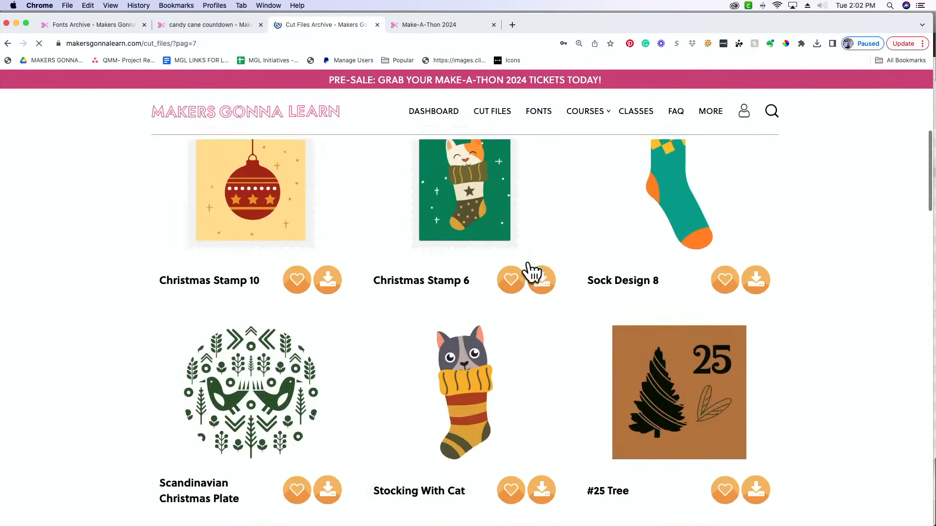
{"action": "scroll", "coordinate": [531, 272], "scroll_direction": "down", "scroll_amount": 15}
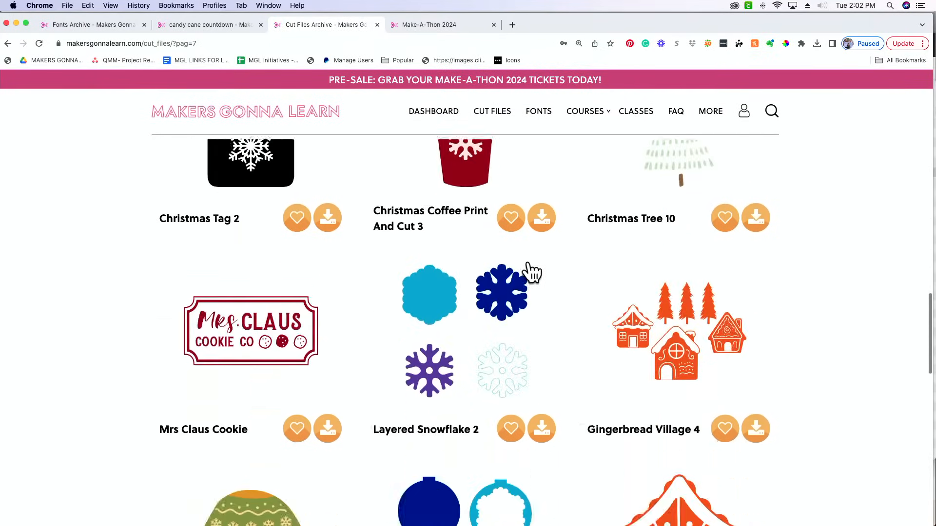
{"action": "scroll", "coordinate": [531, 272], "scroll_direction": "down", "scroll_amount": 10}
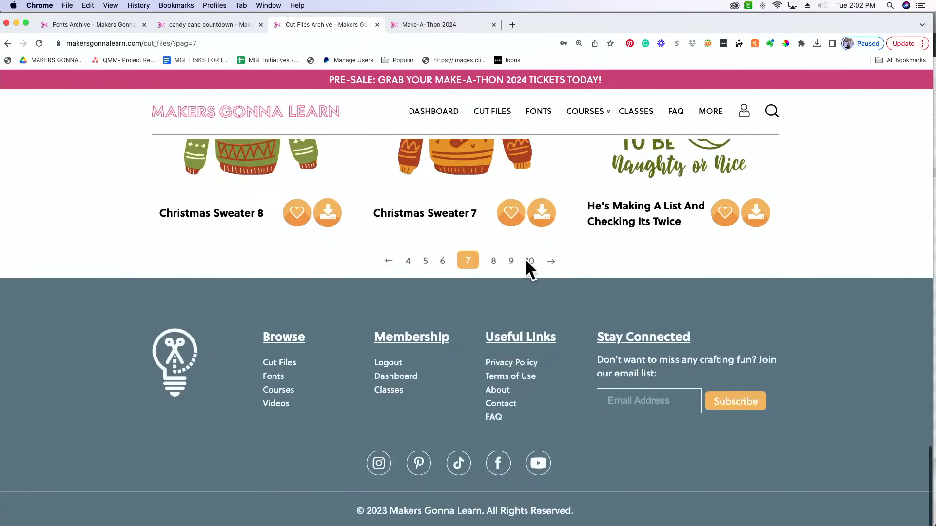
{"action": "left_click", "coordinate": [528, 263]}
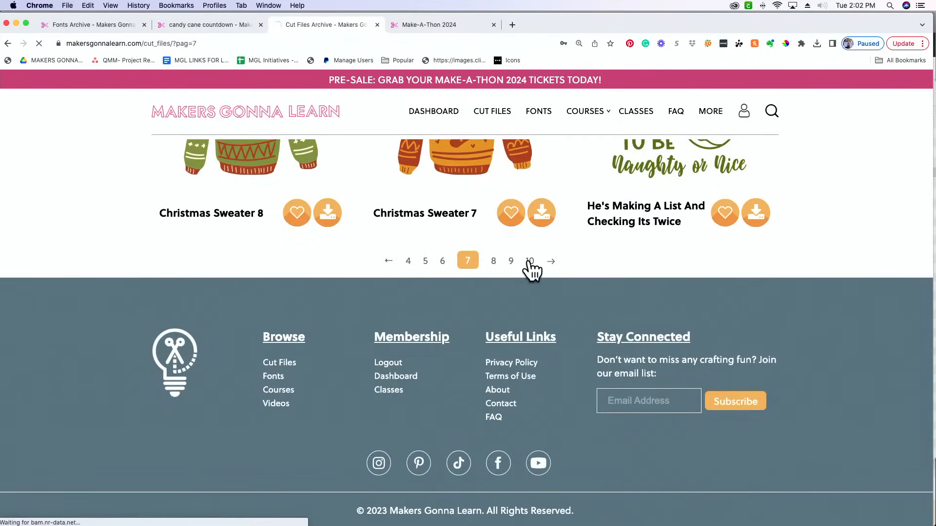
{"action": "scroll", "coordinate": [531, 272], "scroll_direction": "down", "scroll_amount": 12}
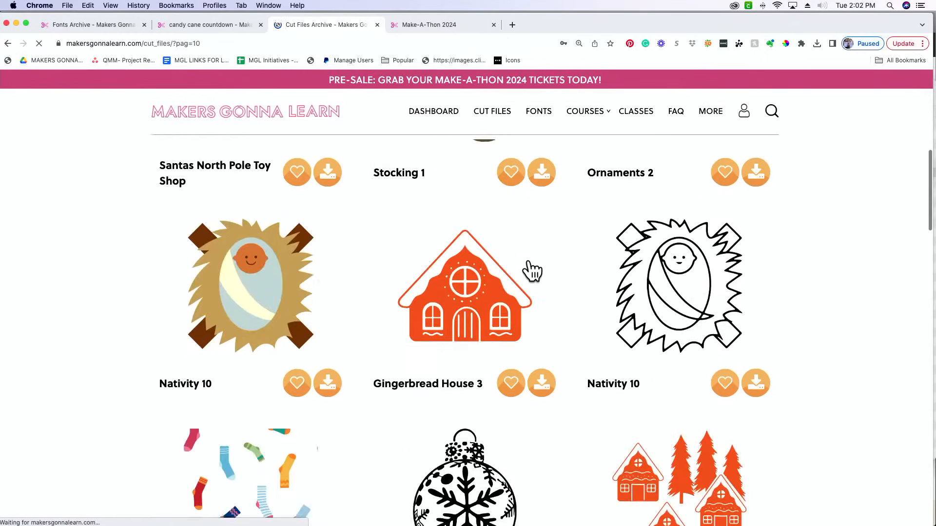
{"action": "scroll", "coordinate": [532, 272], "scroll_direction": "down", "scroll_amount": 20}
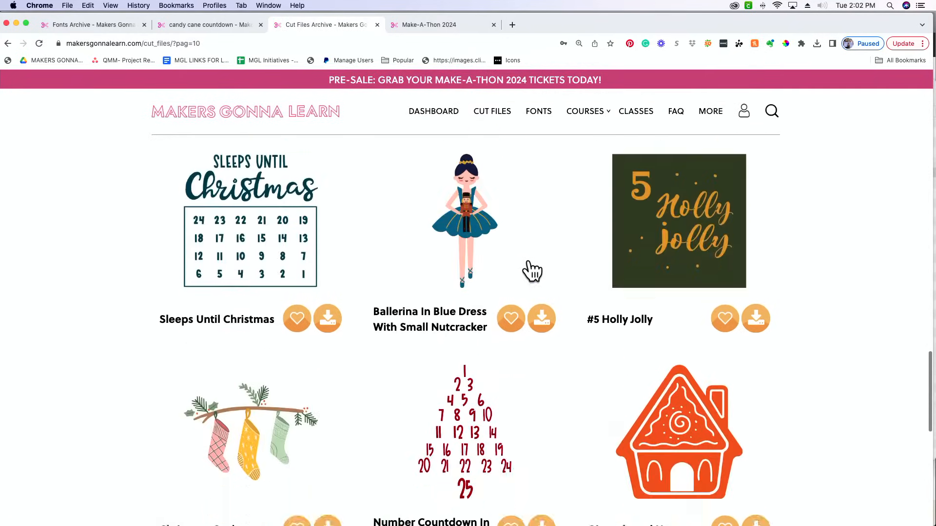
{"action": "scroll", "coordinate": [533, 272], "scroll_direction": "down", "scroll_amount": 5}
Skip ahead to page 13 of the Christmas cut files and look through its designs, including the Holly Jolly lettering
{"action": "left_click", "coordinate": [535, 265]}
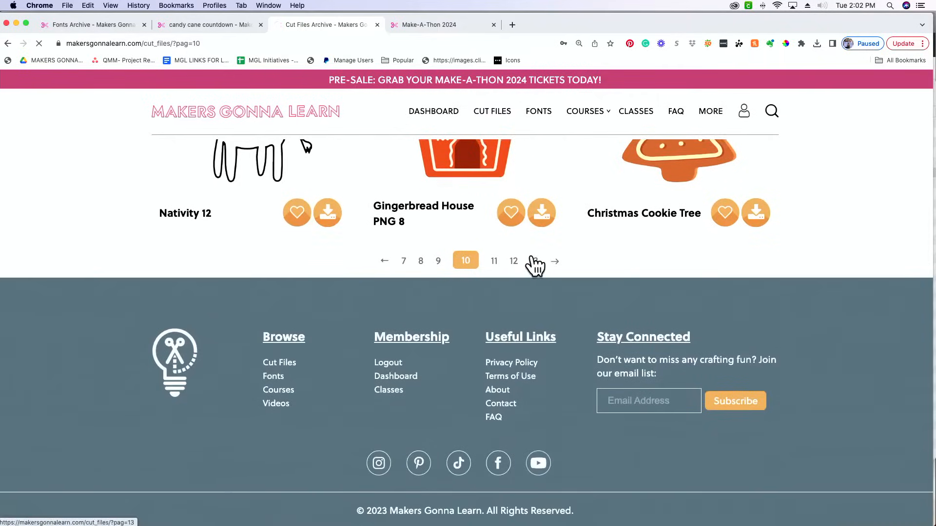
{"action": "scroll", "coordinate": [535, 264], "scroll_direction": "down", "scroll_amount": 15}
{"action": "scroll", "coordinate": [535, 265], "scroll_direction": "down", "scroll_amount": 12}
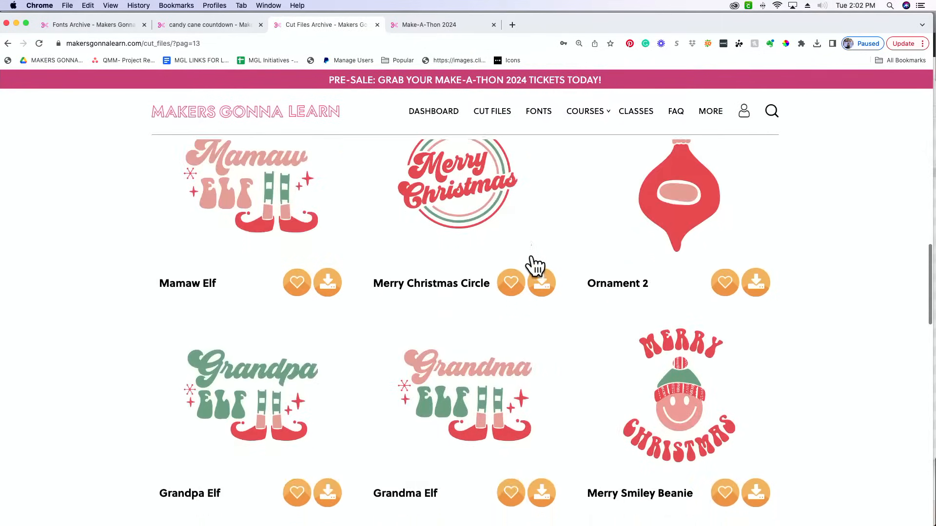
{"action": "scroll", "coordinate": [535, 266], "scroll_direction": "up", "scroll_amount": 8}
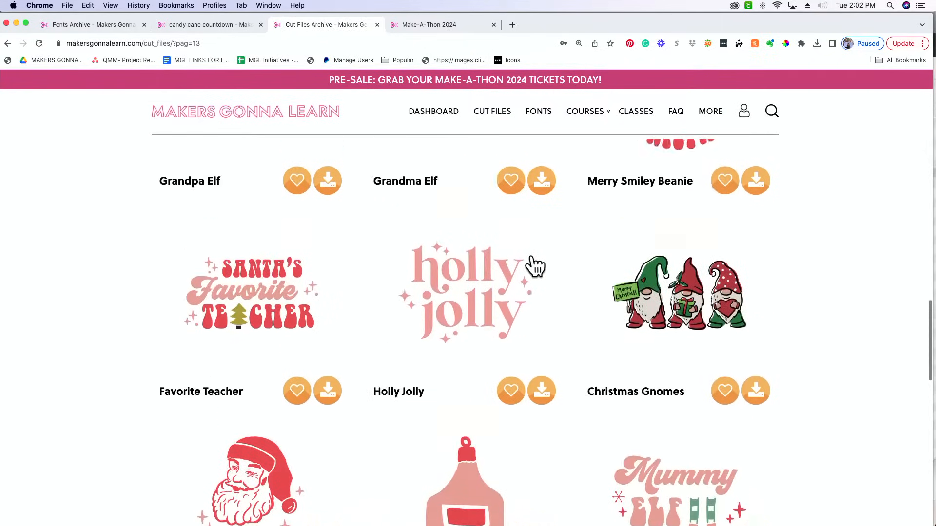
{"action": "scroll", "coordinate": [535, 270], "scroll_direction": "down", "scroll_amount": 1}
{"action": "scroll", "coordinate": [534, 270], "scroll_direction": "up", "scroll_amount": 1}
{"action": "scroll", "coordinate": [535, 271], "scroll_direction": "up", "scroll_amount": 4}
{"action": "scroll", "coordinate": [534, 271], "scroll_direction": "down", "scroll_amount": 8}
{"action": "scroll", "coordinate": [534, 271], "scroll_direction": "down", "scroll_amount": 3}
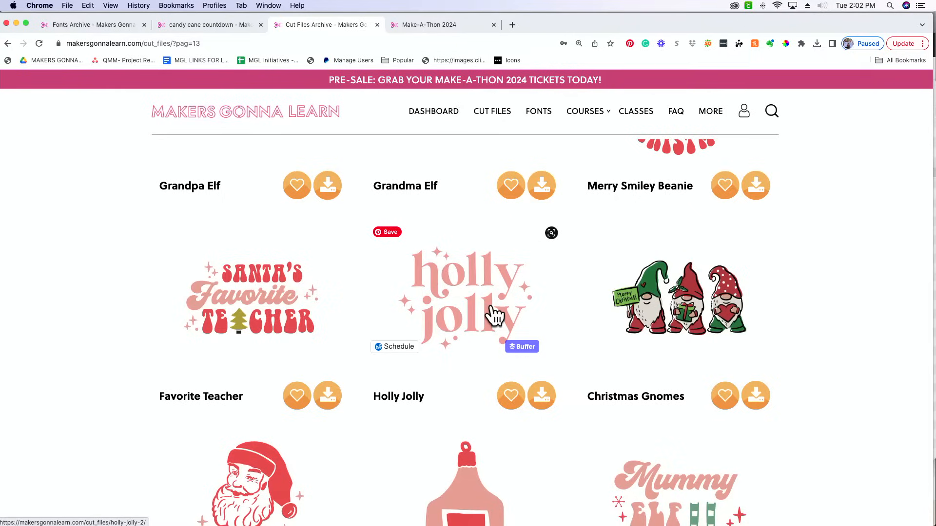
{"action": "scroll", "coordinate": [492, 315], "scroll_direction": "down", "scroll_amount": 7}
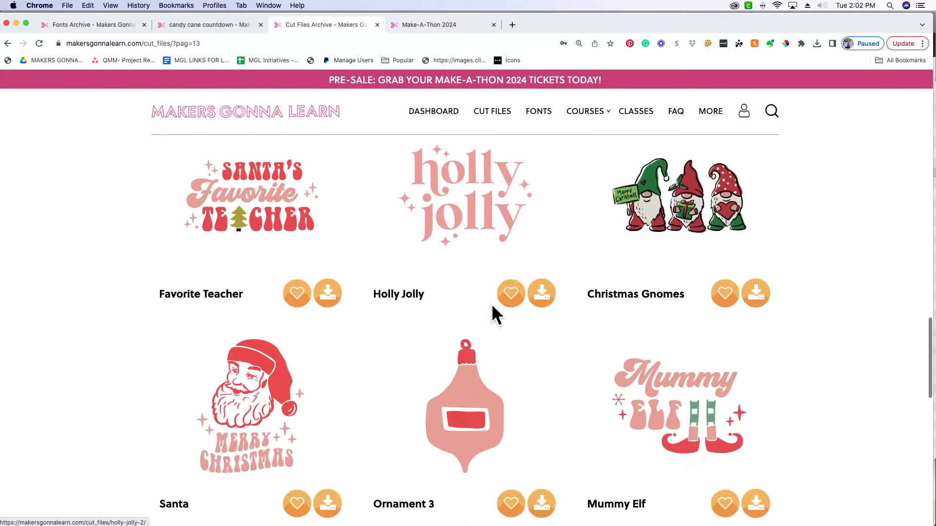
{"action": "scroll", "coordinate": [492, 307], "scroll_direction": "down", "scroll_amount": 5}
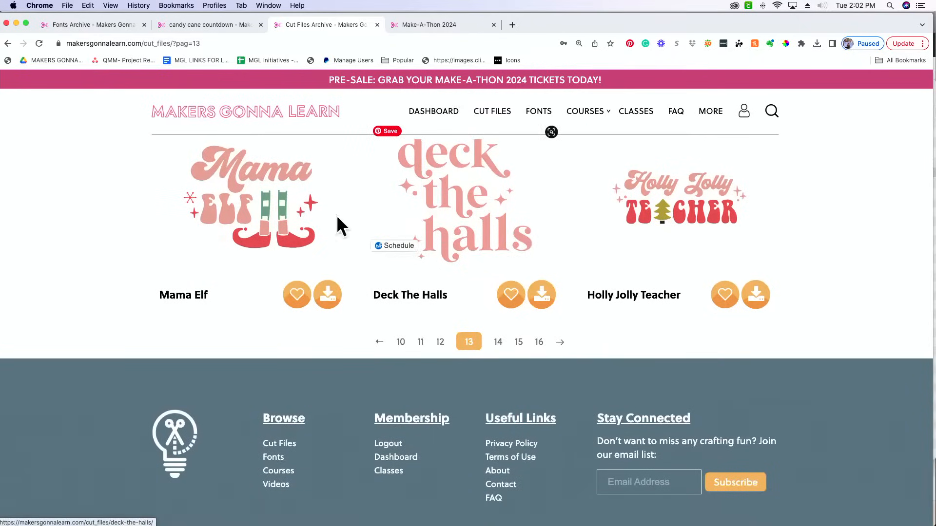
Go to page 16 of the Christmas cut files and examine its designs down to the end of the listing
{"action": "left_click", "coordinate": [540, 344]}
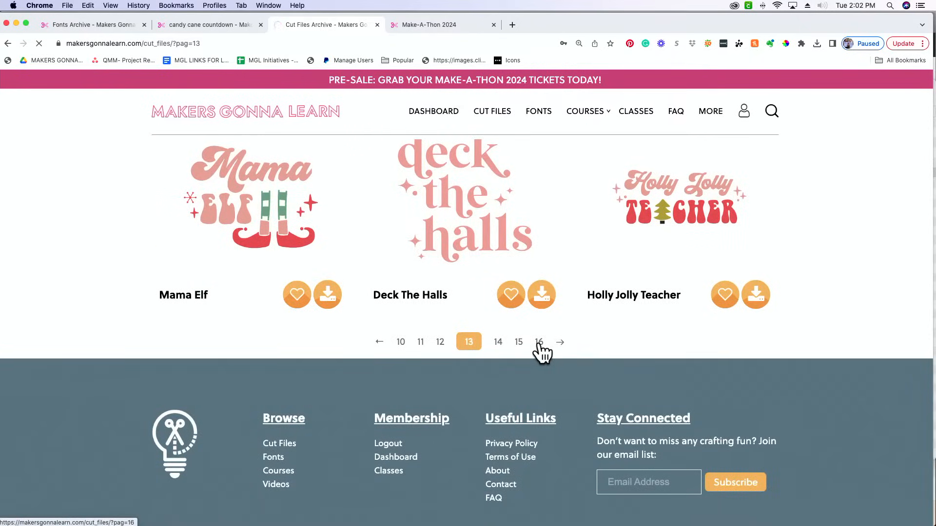
{"action": "scroll", "coordinate": [542, 353], "scroll_direction": "down", "scroll_amount": 8}
{"action": "scroll", "coordinate": [538, 351], "scroll_direction": "down", "scroll_amount": 3}
{"action": "scroll", "coordinate": [538, 350], "scroll_direction": "up", "scroll_amount": 4}
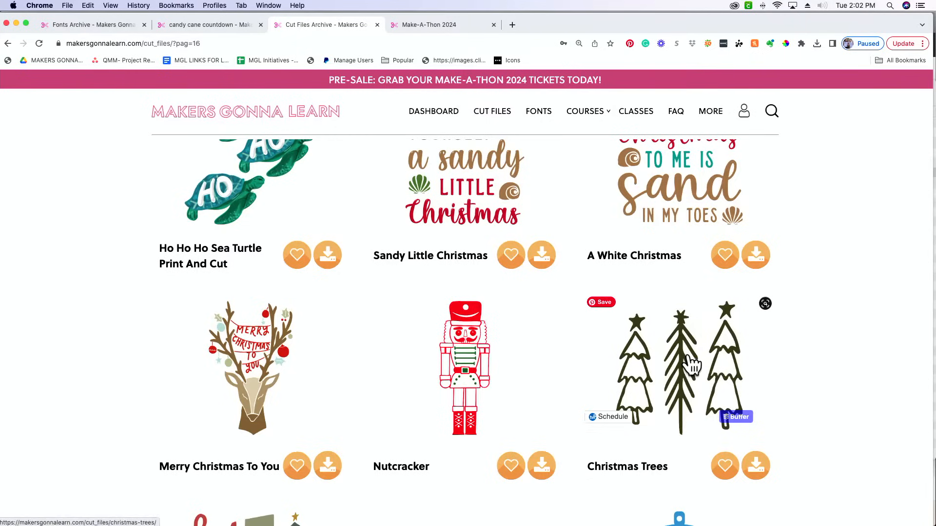
{"action": "scroll", "coordinate": [692, 363], "scroll_direction": "down", "scroll_amount": 10}
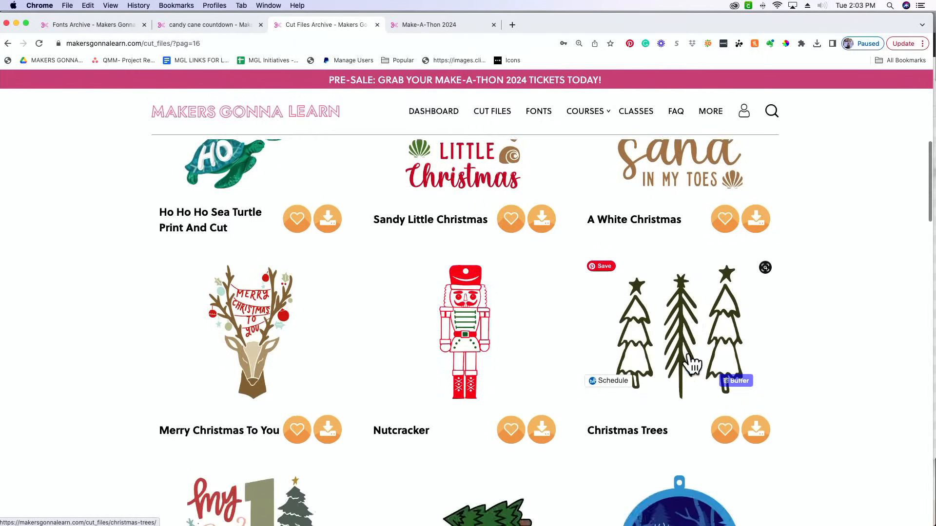
{"action": "scroll", "coordinate": [692, 363], "scroll_direction": "down", "scroll_amount": 15}
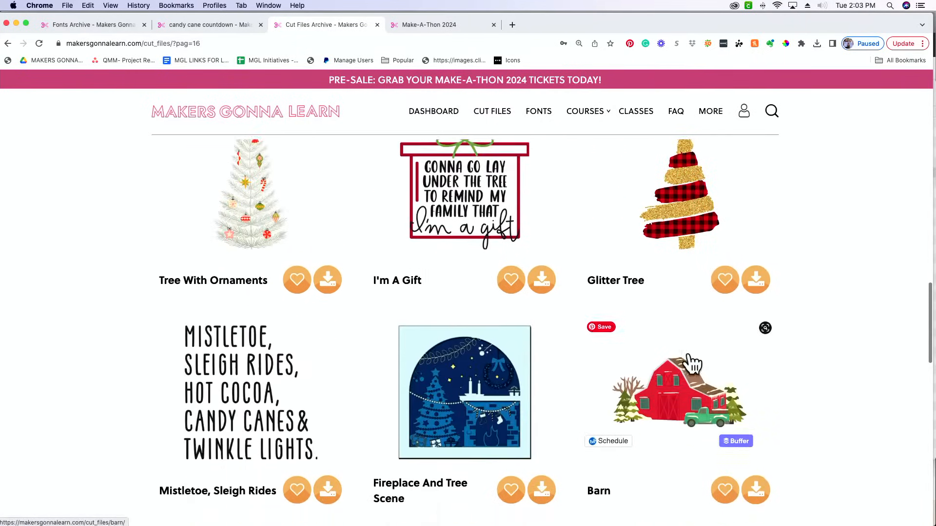
{"action": "scroll", "coordinate": [689, 352], "scroll_direction": "down", "scroll_amount": 5}
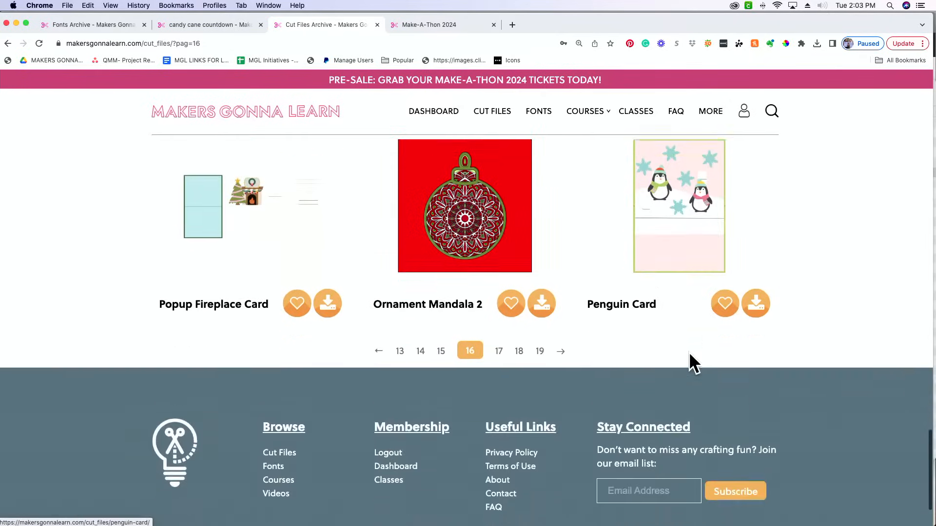
Advance to page 19 of the Christmas cut files and review all of its designs
{"action": "left_click", "coordinate": [540, 308]}
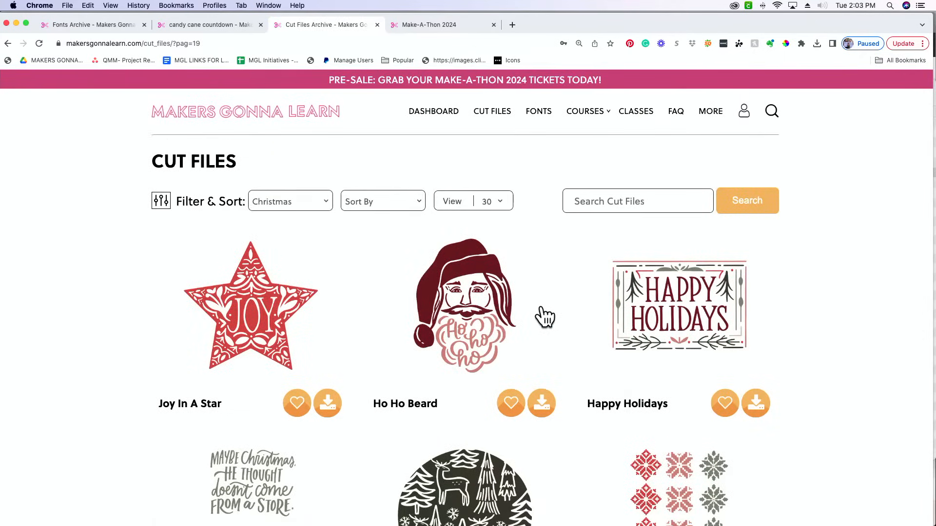
{"action": "scroll", "coordinate": [544, 318], "scroll_direction": "down", "scroll_amount": 3}
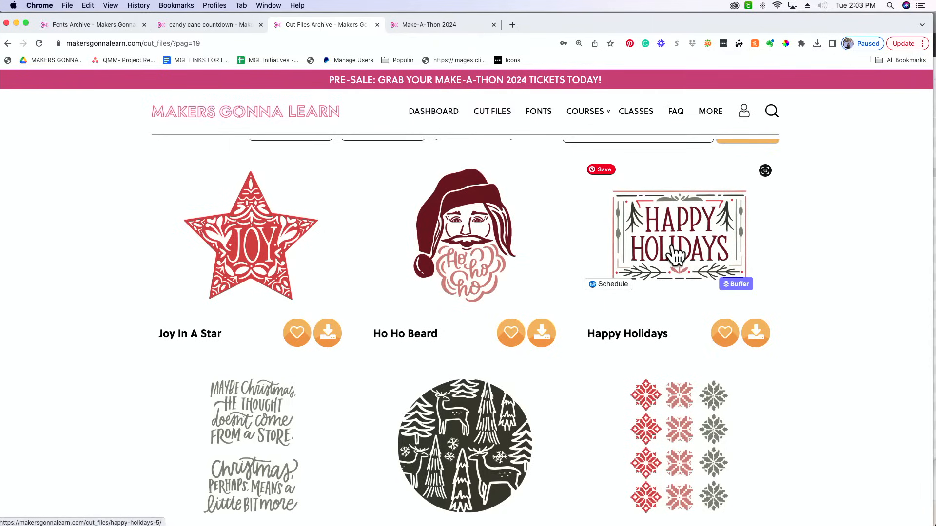
{"action": "scroll", "coordinate": [680, 255], "scroll_direction": "down", "scroll_amount": 5}
{"action": "scroll", "coordinate": [673, 246], "scroll_direction": "down", "scroll_amount": 10}
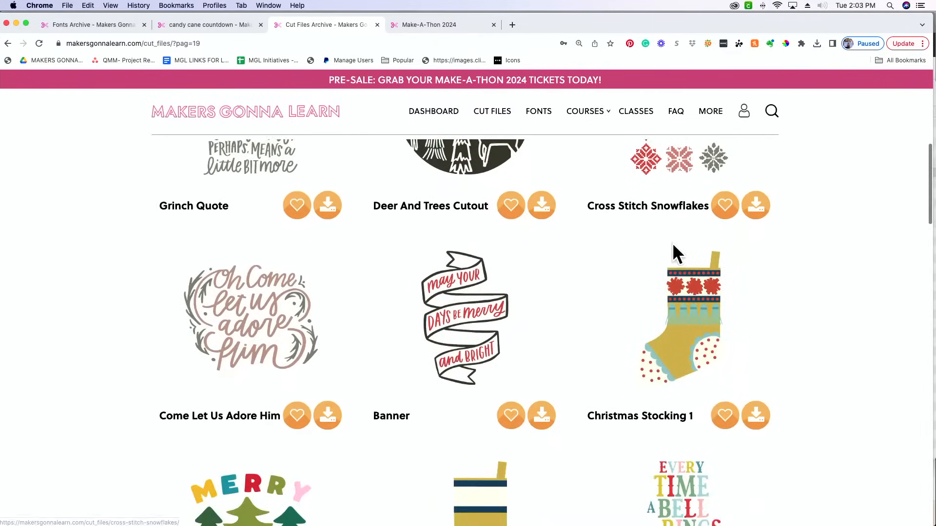
{"action": "scroll", "coordinate": [672, 243], "scroll_direction": "down", "scroll_amount": 15}
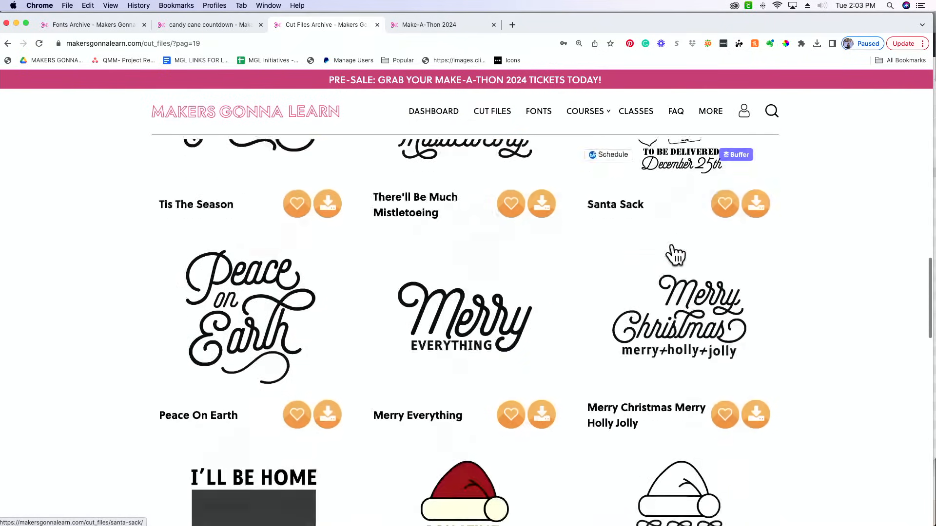
{"action": "scroll", "coordinate": [675, 254], "scroll_direction": "down", "scroll_amount": 10}
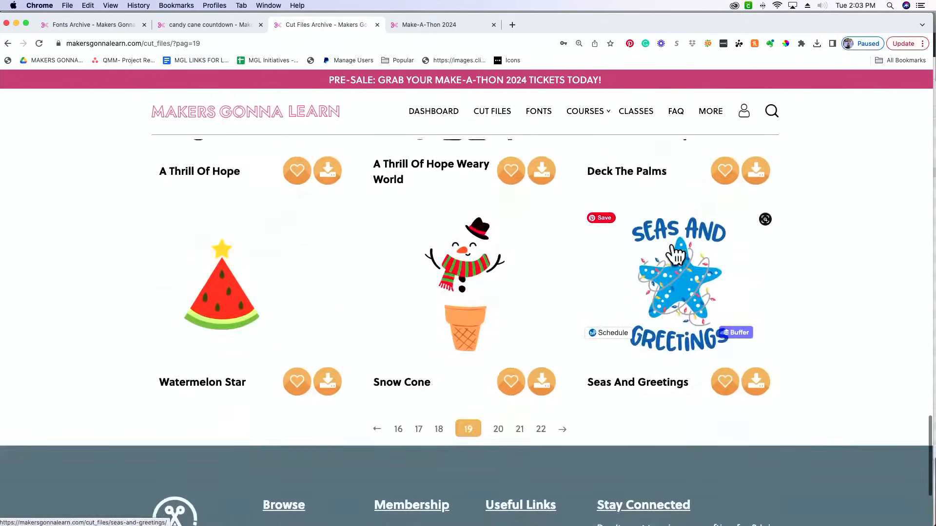
Go back to page 18 of the Christmas cut files and open the Sweater Print Tree design
{"action": "left_click", "coordinate": [439, 321]}
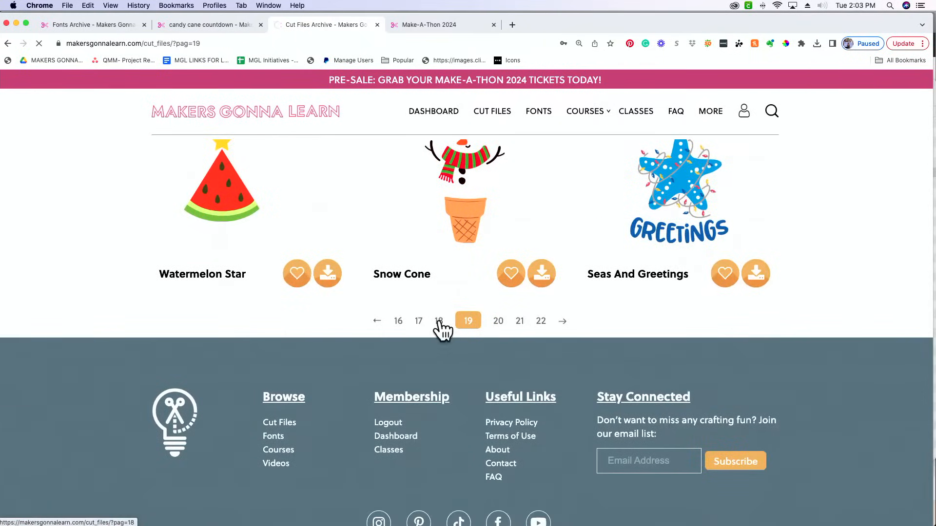
{"action": "scroll", "coordinate": [439, 329], "scroll_direction": "down", "scroll_amount": 10}
{"action": "scroll", "coordinate": [442, 331], "scroll_direction": "down", "scroll_amount": 10}
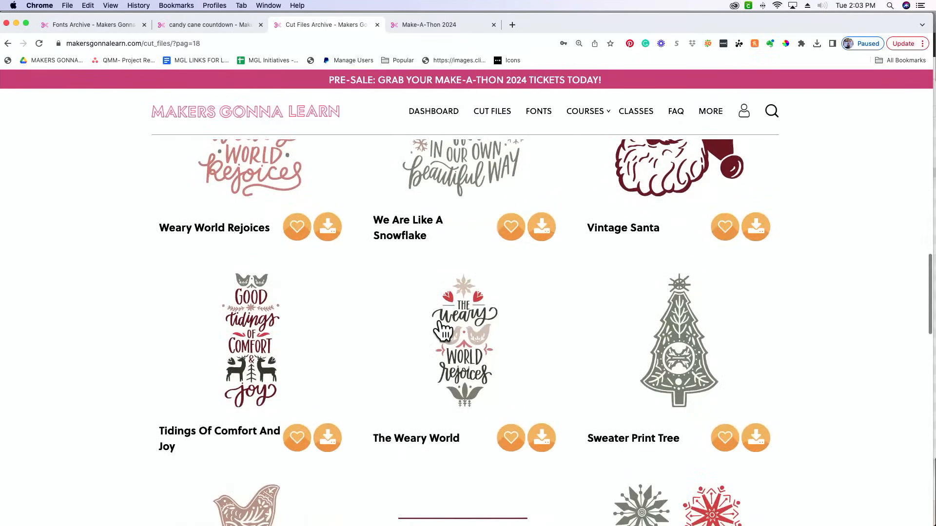
{"action": "scroll", "coordinate": [810, 334], "scroll_direction": "down", "scroll_amount": 4}
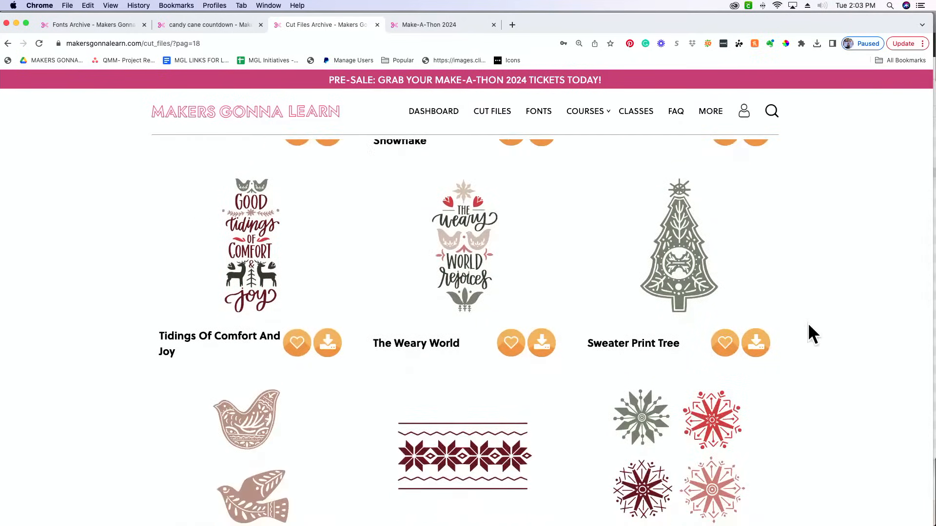
{"action": "scroll", "coordinate": [809, 325], "scroll_direction": "up", "scroll_amount": 1}
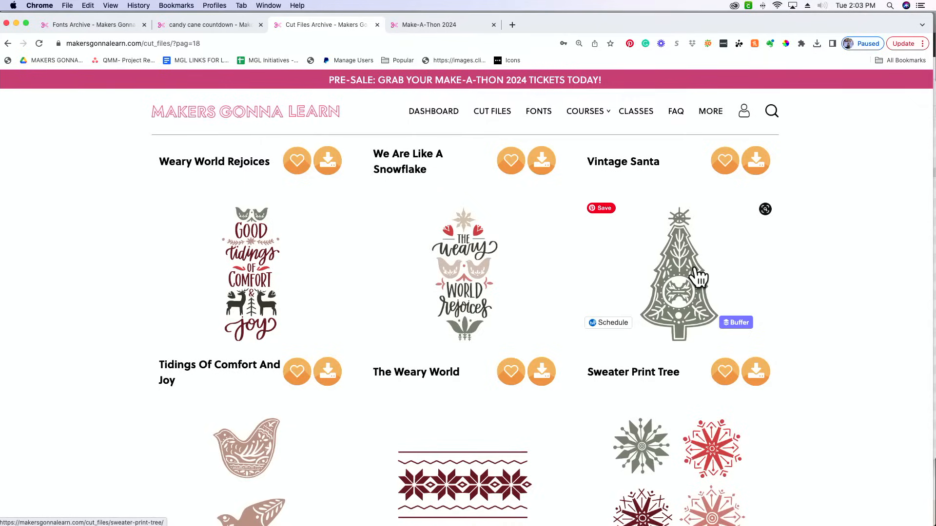
{"action": "left_click", "coordinate": [698, 277]}
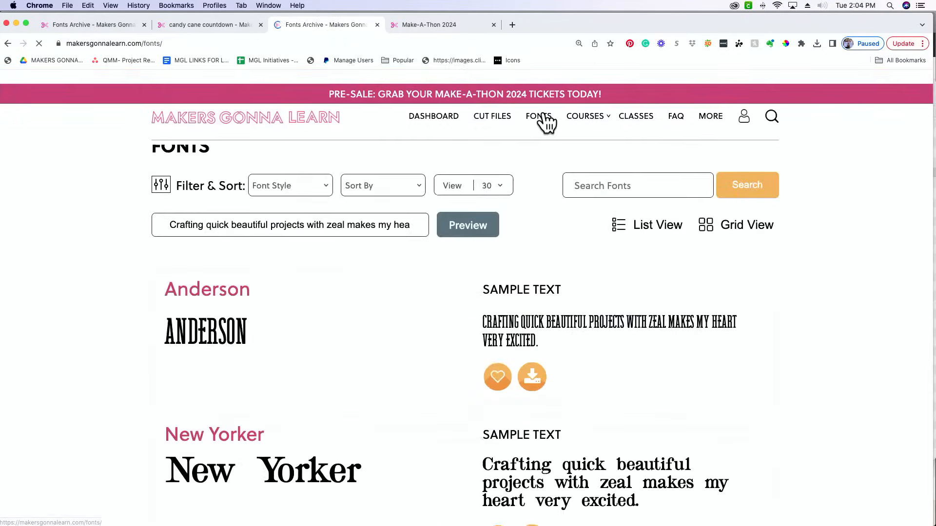
Search the Makers Gonna Learn fonts library for Illuminate
{"action": "left_click", "coordinate": [633, 201]}
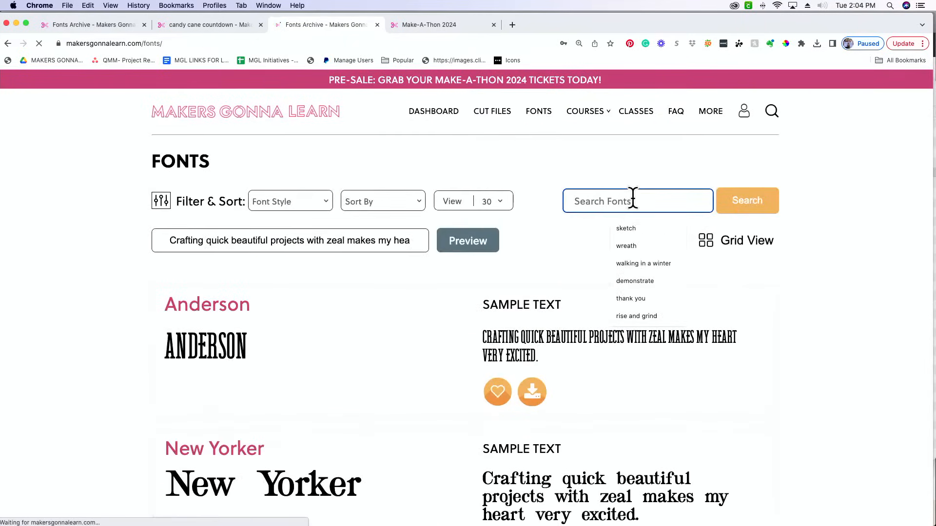
{"action": "type", "text": "Illuminate"}
{"action": "key", "text": "Return"}
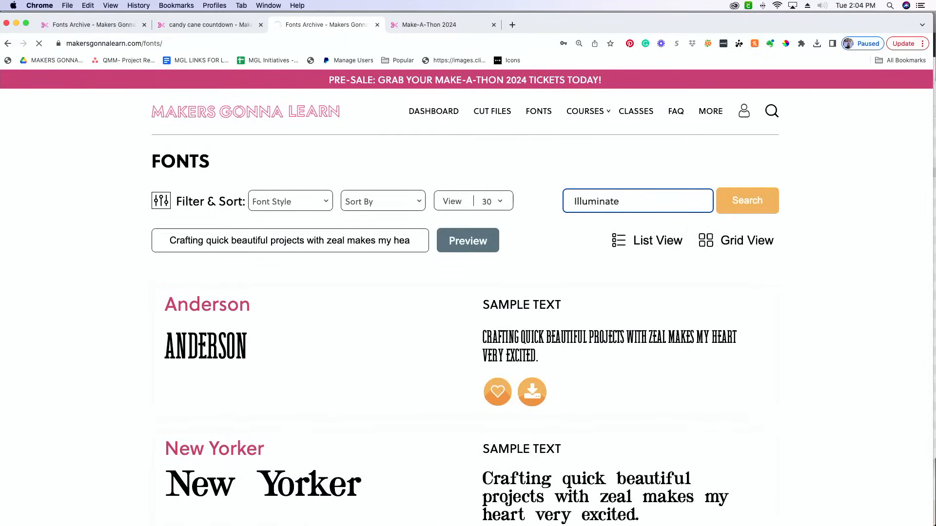
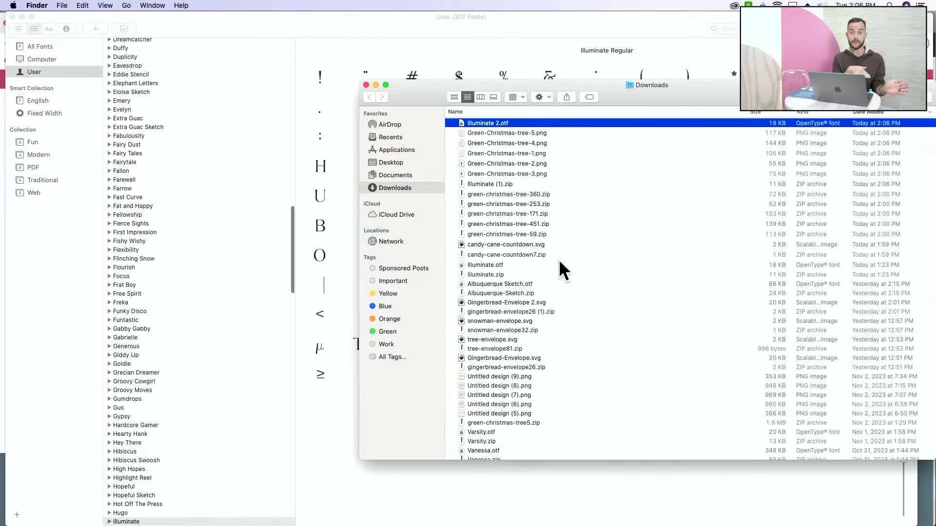
Switch to Cricut Design Space and unflatten the finished Christmas countdown design into its separate layers
{"action": "key", "text": "super+Tab"}
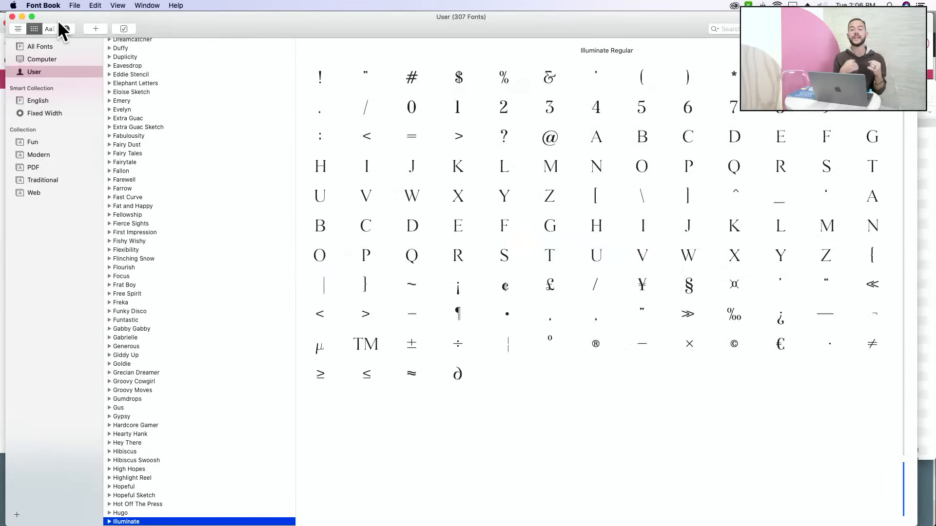
{"action": "key", "text": "super+Tab"}
{"action": "key", "text": "super+Tab"}
{"action": "key", "text": "super+Tab"}
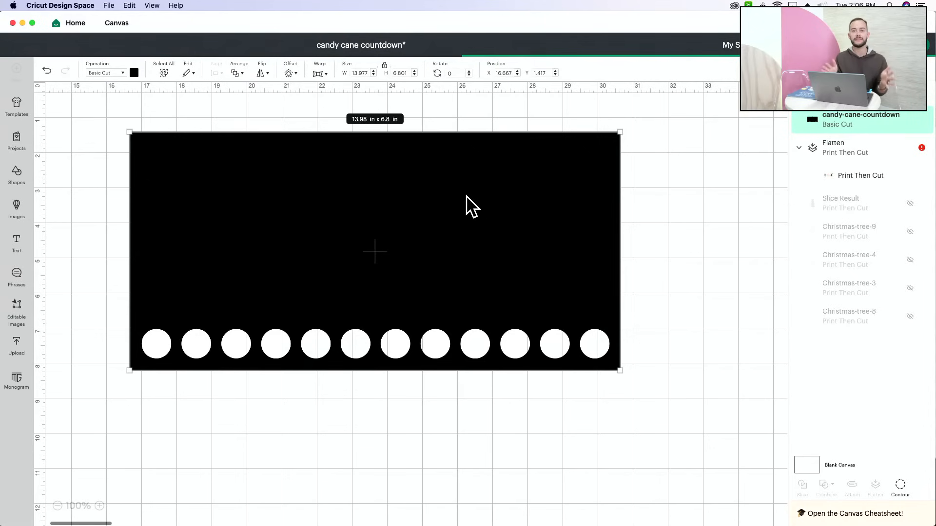
{"action": "scroll", "coordinate": [243, 250], "scroll_direction": "left", "scroll_amount": 10}
{"action": "left_click", "coordinate": [292, 214]}
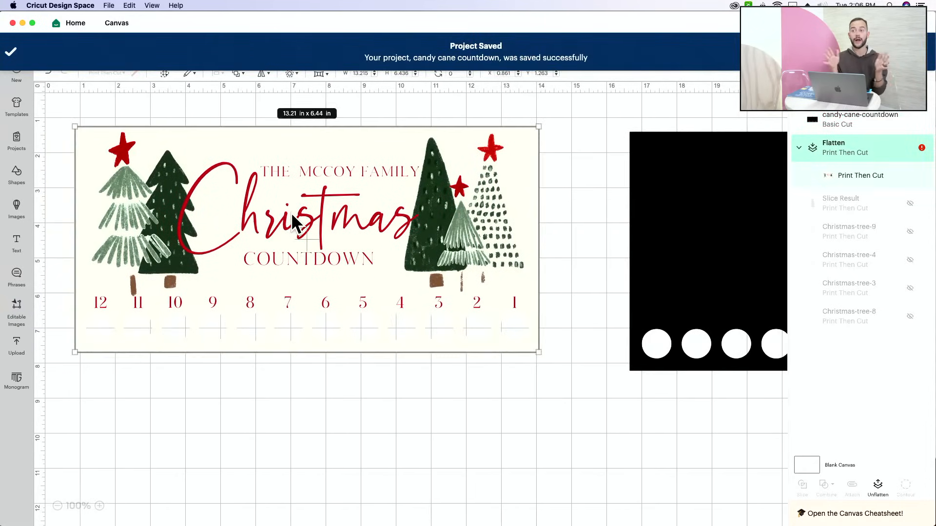
{"action": "left_click", "coordinate": [877, 488]}
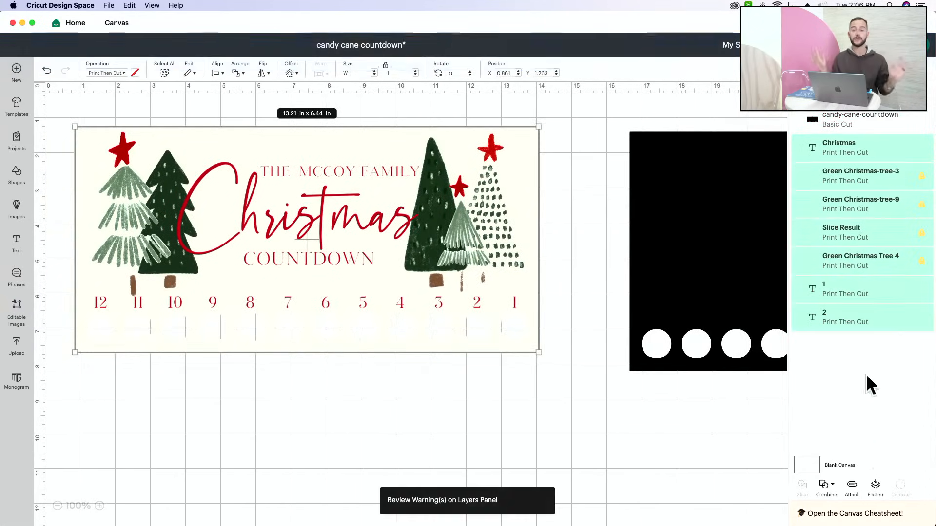
Select the Christmas text layer to check which font it uses, and look over the black countdown template
{"action": "left_click", "coordinate": [840, 151]}
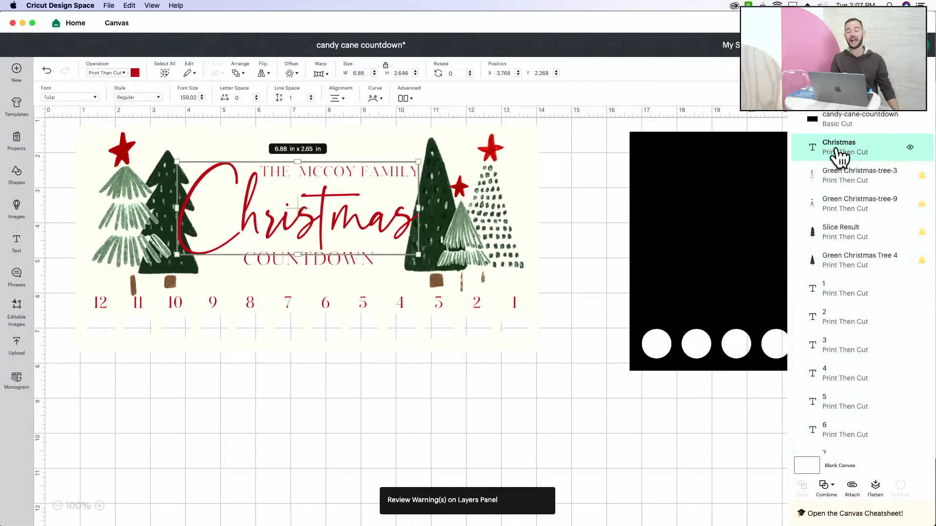
{"action": "right_click", "coordinate": [839, 155]}
{"action": "mouse_move", "coordinate": [881, 513]}
{"action": "left_click", "coordinate": [561, 429]}
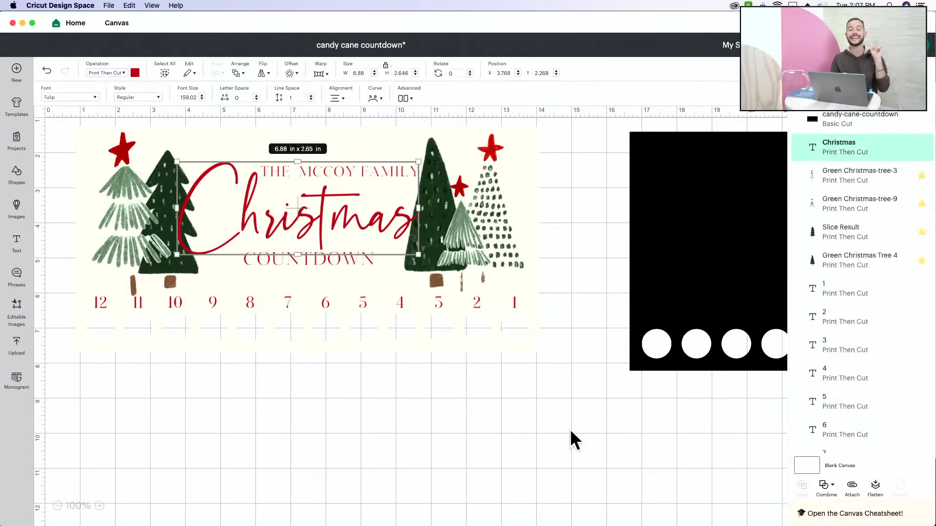
{"action": "scroll", "coordinate": [580, 426], "scroll_direction": "right", "scroll_amount": 3}
{"action": "scroll", "coordinate": [580, 426], "scroll_direction": "right", "scroll_amount": 8}
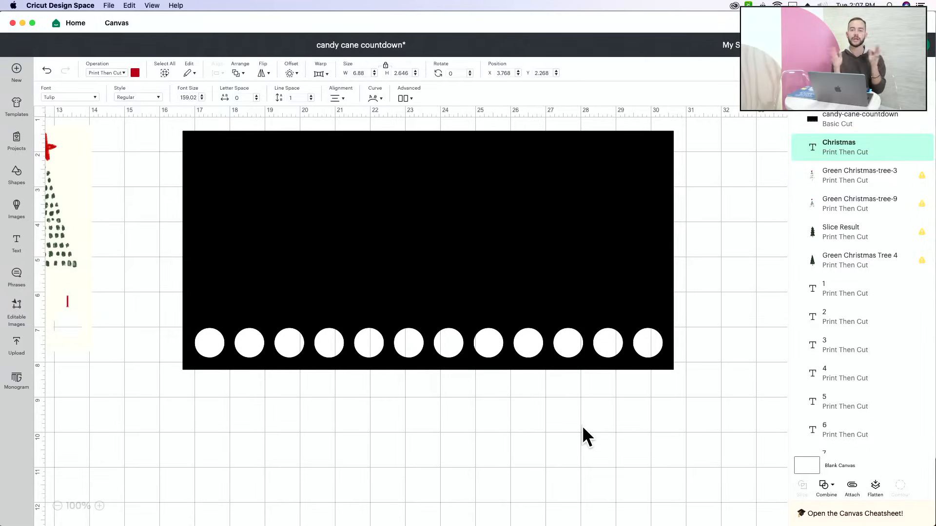
Switch to Chrome and search the whole Makers Gonna Learn site for Sweater Christmas Tree
{"action": "key", "text": "super+Tab"}
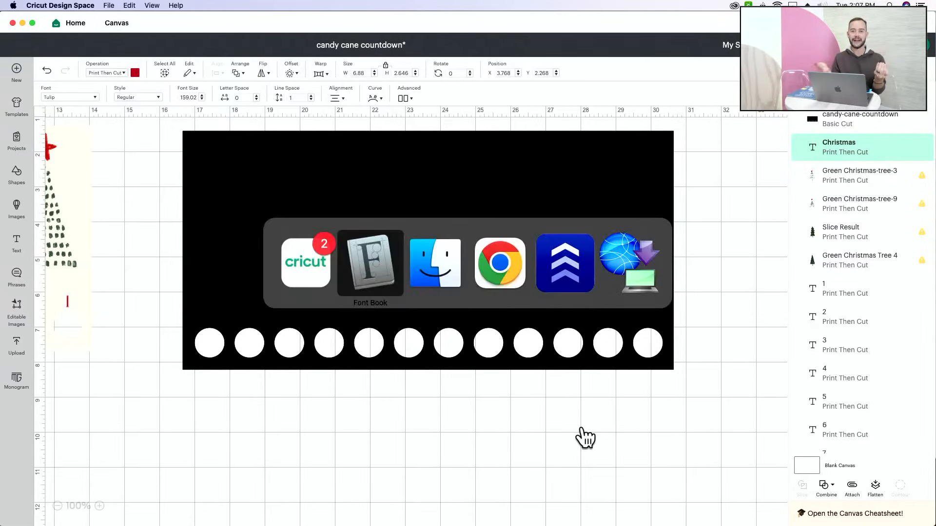
{"action": "key", "text": "super+Tab"}
{"action": "key", "text": "super+Tab"}
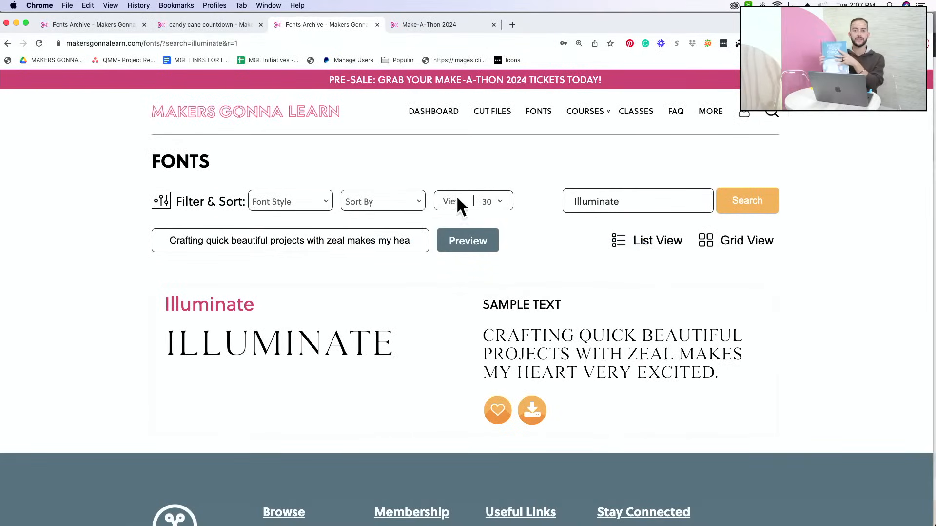
{"action": "left_click", "coordinate": [215, 24]}
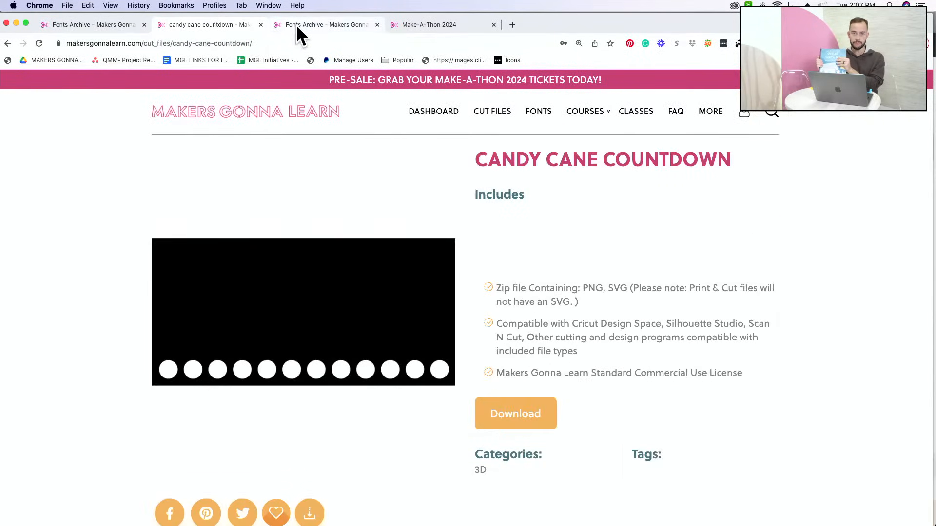
{"action": "left_click", "coordinate": [772, 115]}
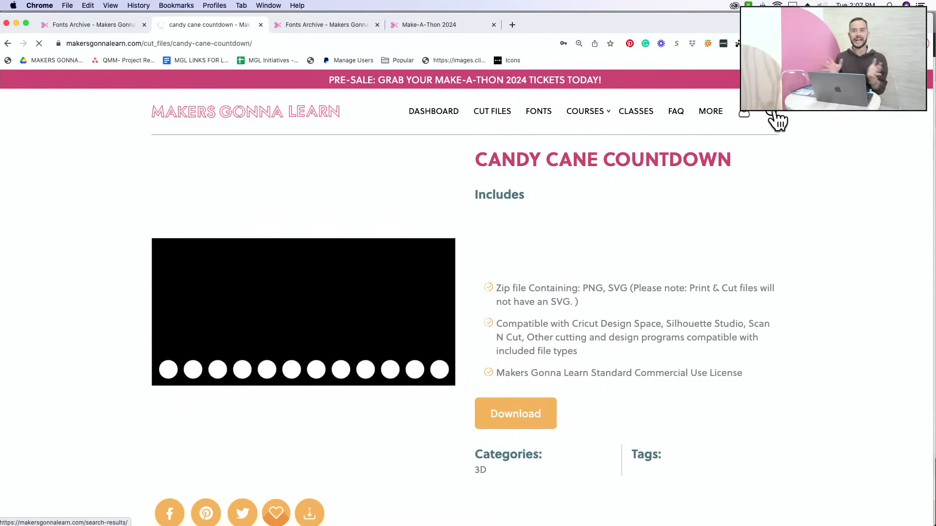
{"action": "left_click", "coordinate": [647, 202]}
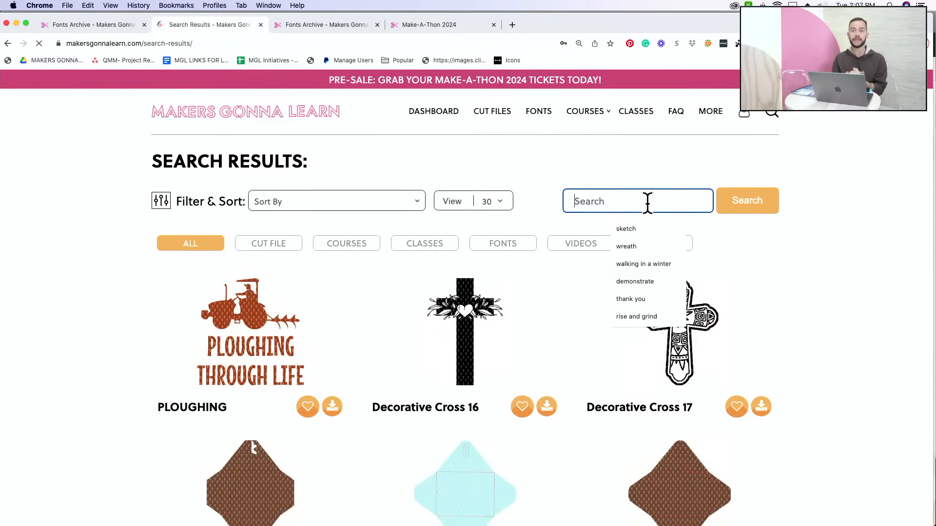
{"action": "type", "text": "Sweater Christmas Tree"}
{"action": "key", "text": "Return"}
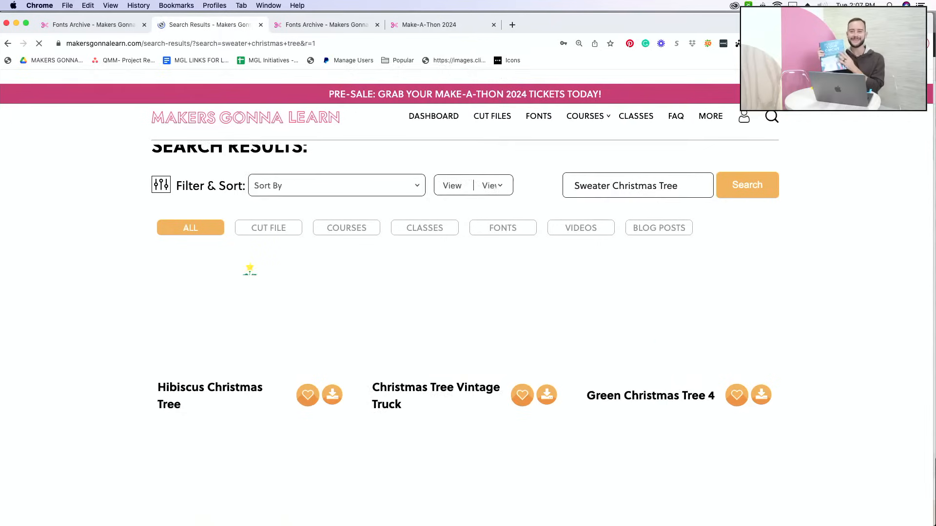
Review the Christmas tree designs in the Sweater Christmas Tree search results
{"action": "scroll", "coordinate": [323, 282], "scroll_direction": "down", "scroll_amount": 7}
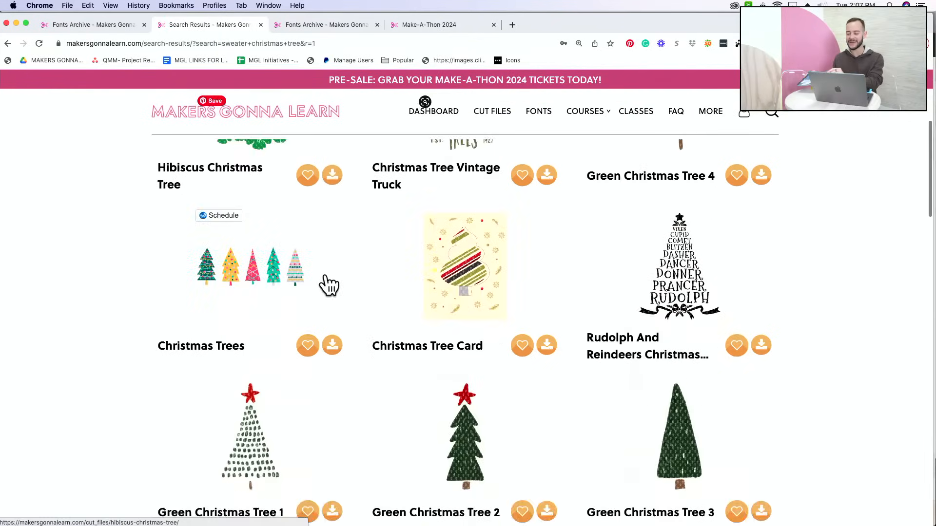
{"action": "scroll", "coordinate": [329, 285], "scroll_direction": "down", "scroll_amount": 16}
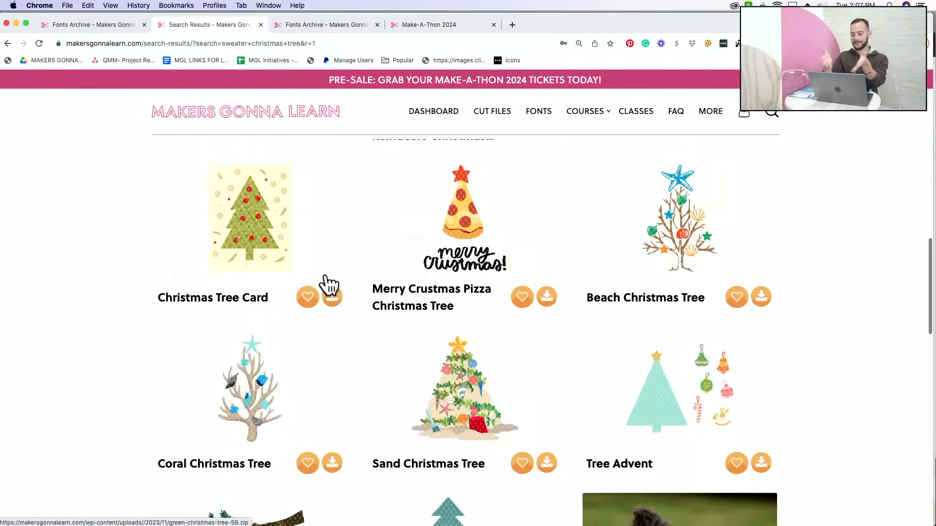
{"action": "scroll", "coordinate": [328, 283], "scroll_direction": "up", "scroll_amount": 20}
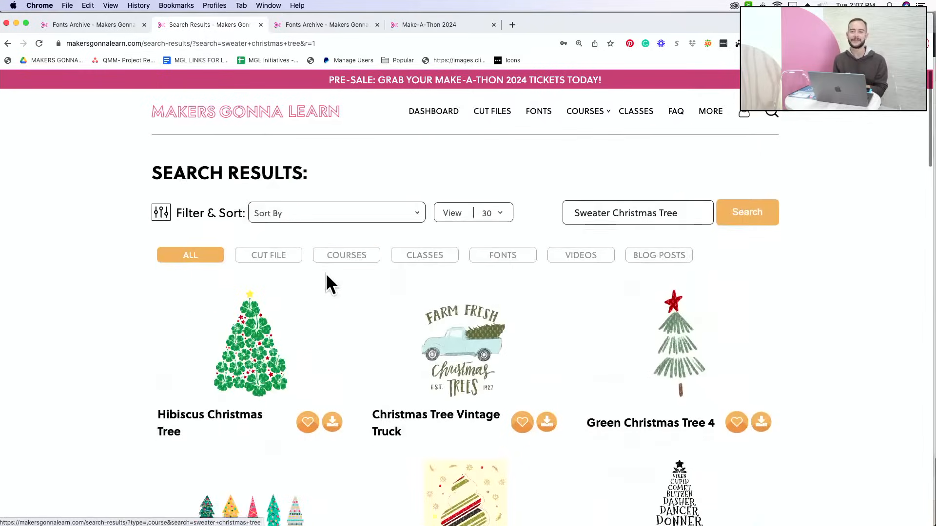
{"action": "left_click", "coordinate": [743, 114]}
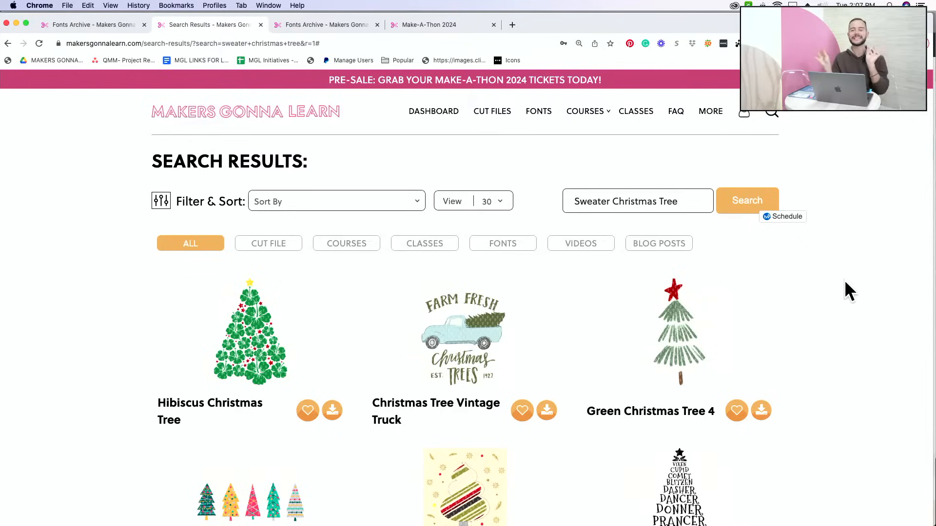
{"action": "key", "text": "super+Tab"}
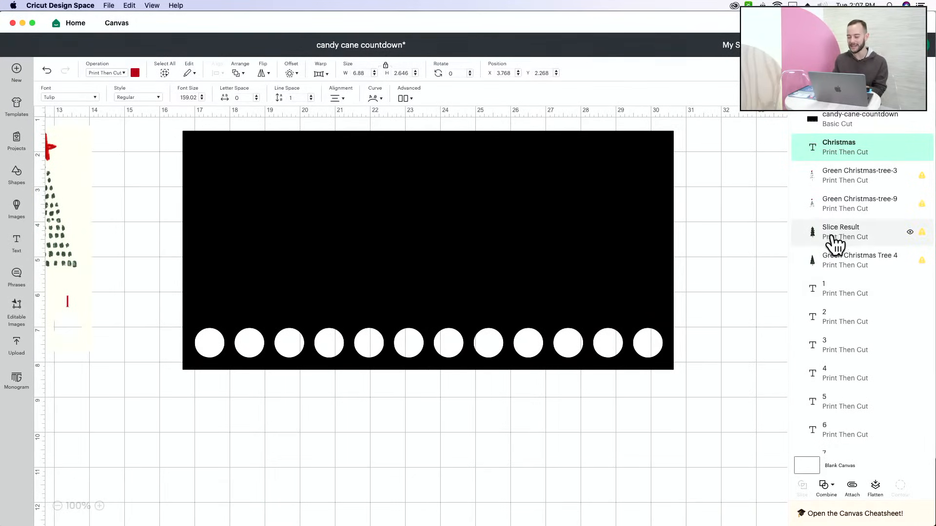
{"action": "scroll", "coordinate": [781, 249], "scroll_direction": "up", "scroll_amount": 1}
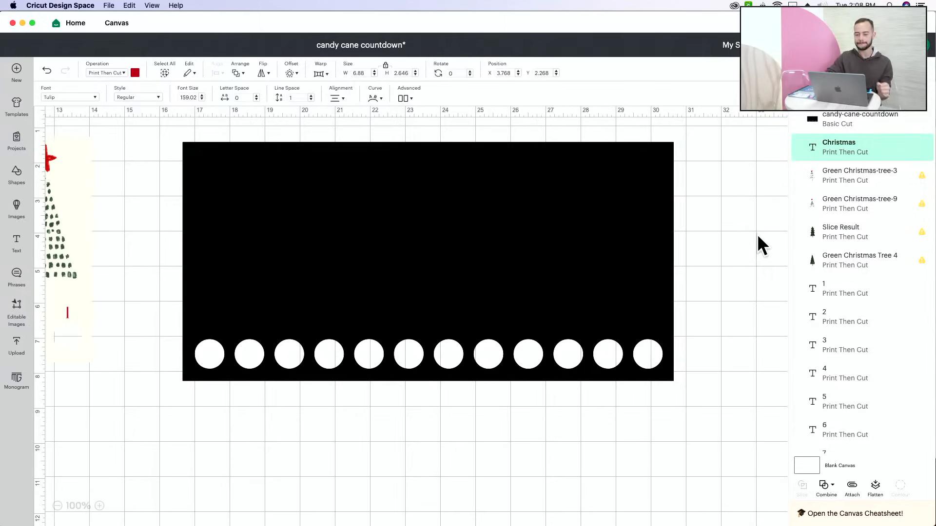
{"action": "key", "text": "super+Tab"}
{"action": "key", "text": "super+Tab"}
{"action": "key", "text": "super+Tab"}
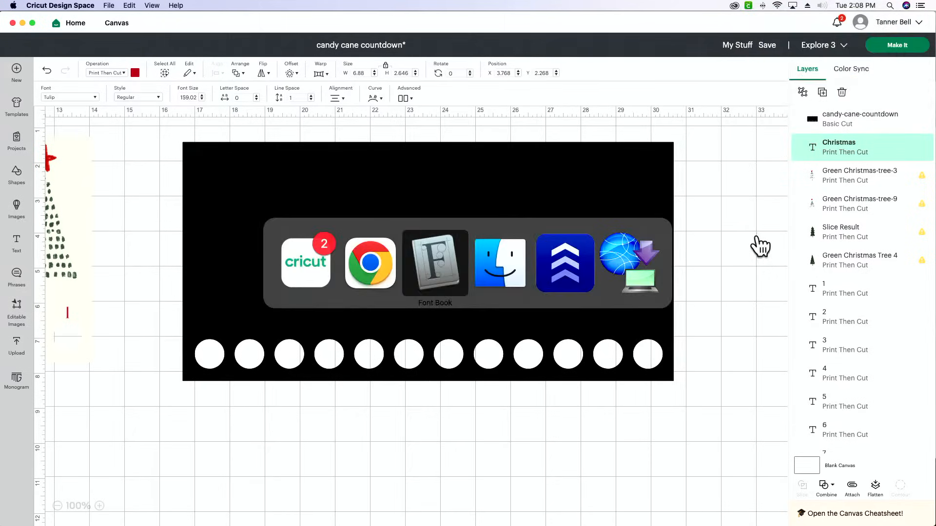
{"action": "key", "text": "super+shift+Tab"}
{"action": "key", "text": "super+shift+Tab"}
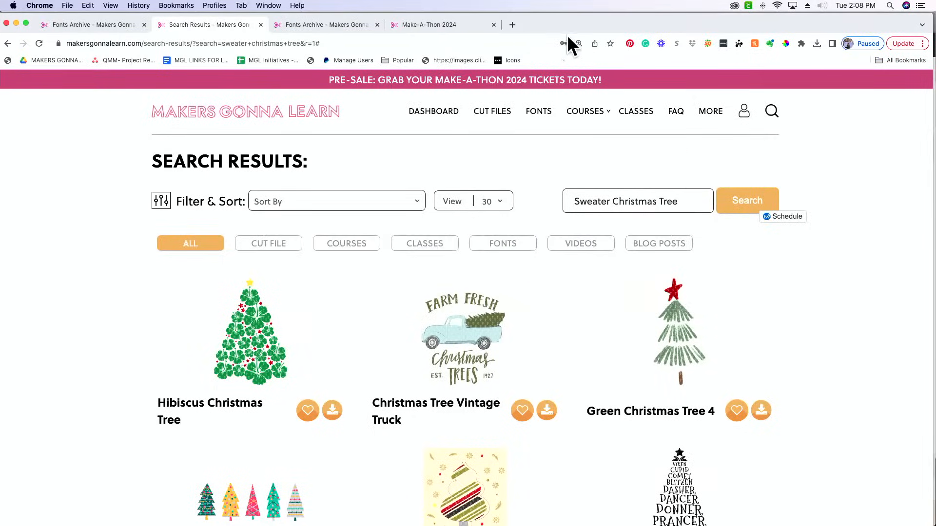
Search the Makers Gonna Learn fonts library for Tulip and download that font
{"action": "left_click", "coordinate": [445, 24]}
{"action": "left_click", "coordinate": [318, 29]}
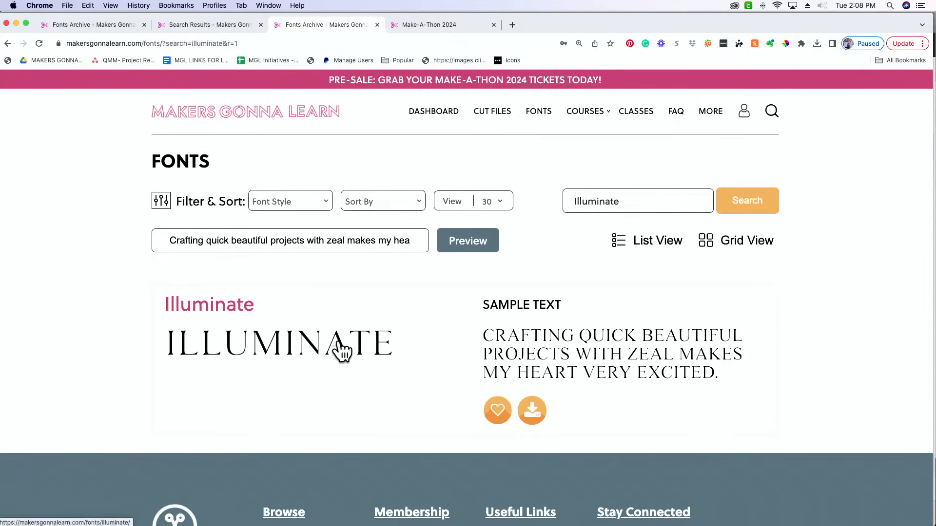
{"action": "triple_click", "coordinate": [672, 197]}
{"action": "type", "text": "Tu"}
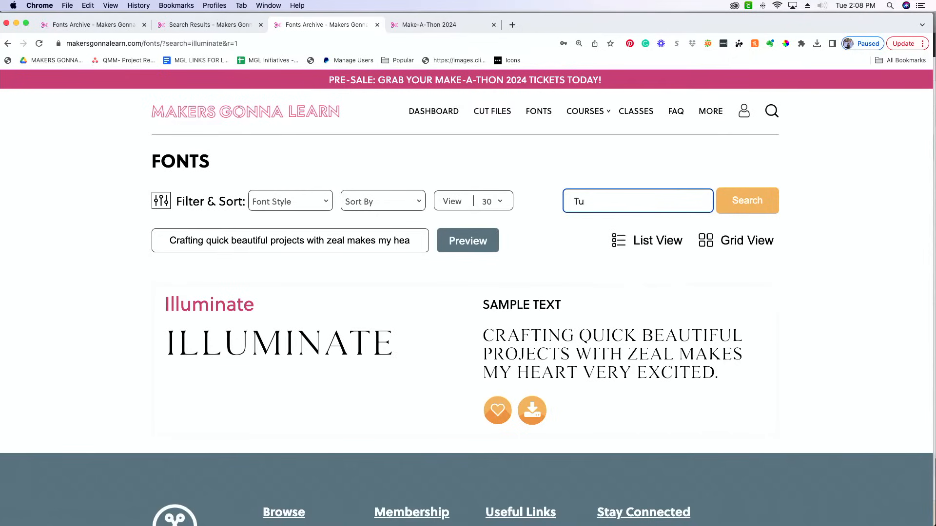
{"action": "type", "text": "lip"}
{"action": "key", "text": "Return"}
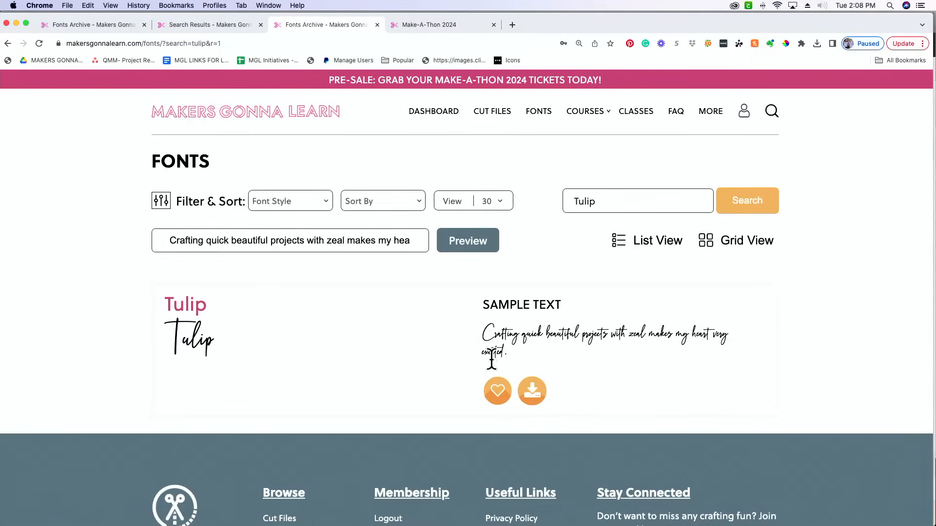
{"action": "left_click", "coordinate": [538, 397]}
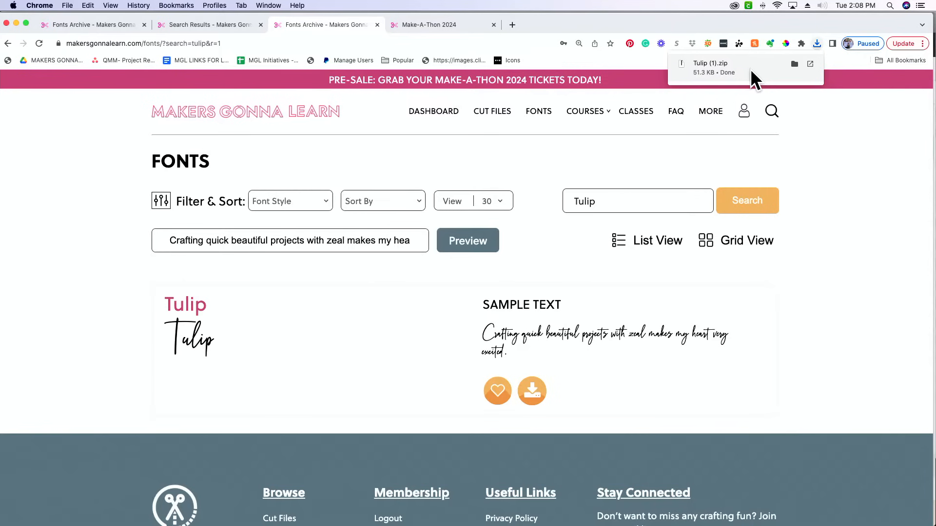
Unpack the downloaded Tulip archive and install Tulip 2.otf in Font Book
{"action": "left_click", "coordinate": [750, 69]}
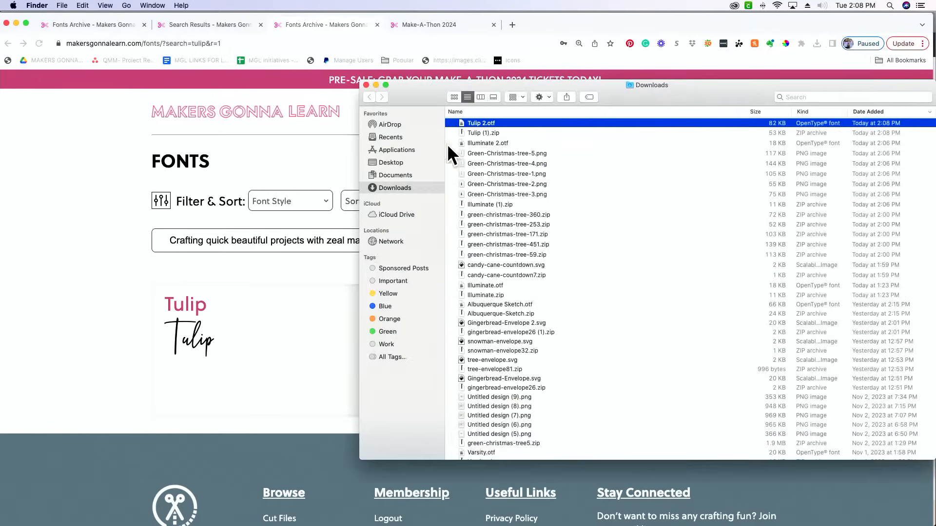
{"action": "double_click", "coordinate": [501, 125]}
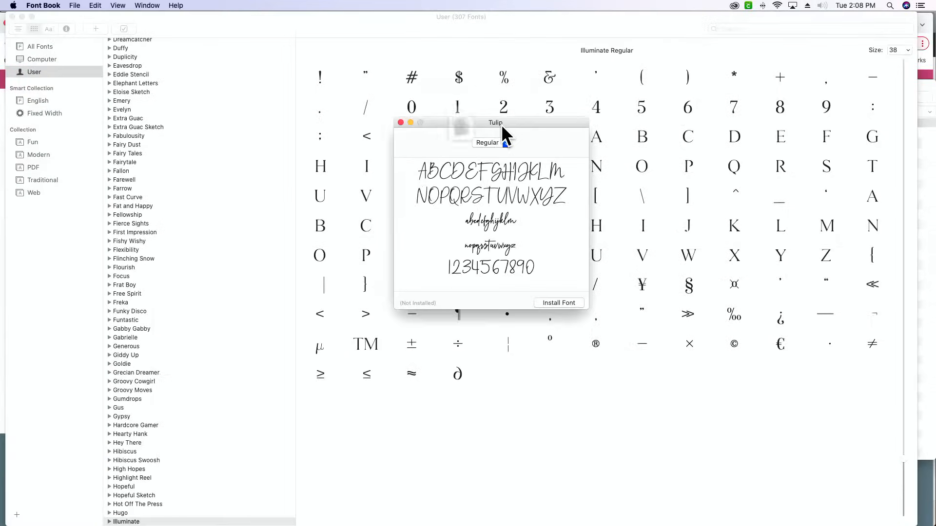
{"action": "left_click", "coordinate": [559, 302]}
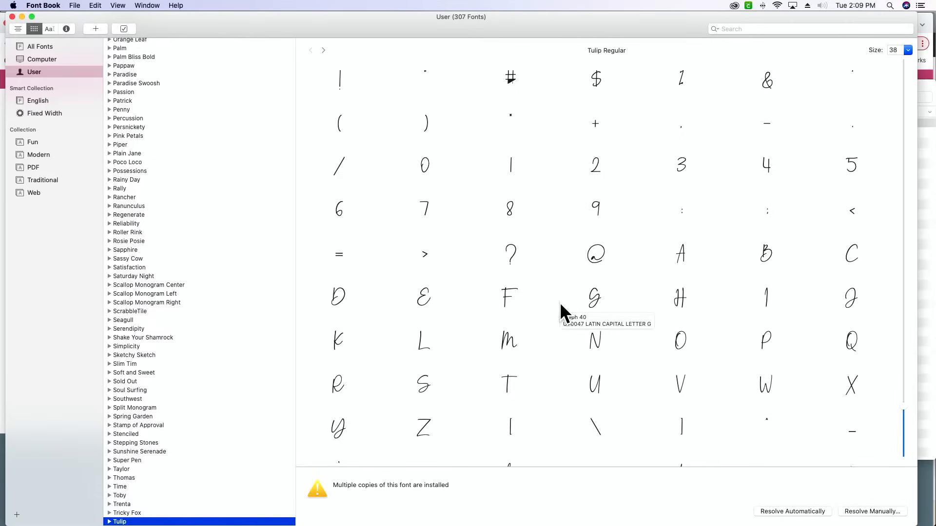
Switch to Cricut Design Space, save the candy cane countdown project and reload the application
{"action": "key", "text": "super+Tab"}
{"action": "key", "text": "super+Tab"}
{"action": "key", "text": "super+Tab"}
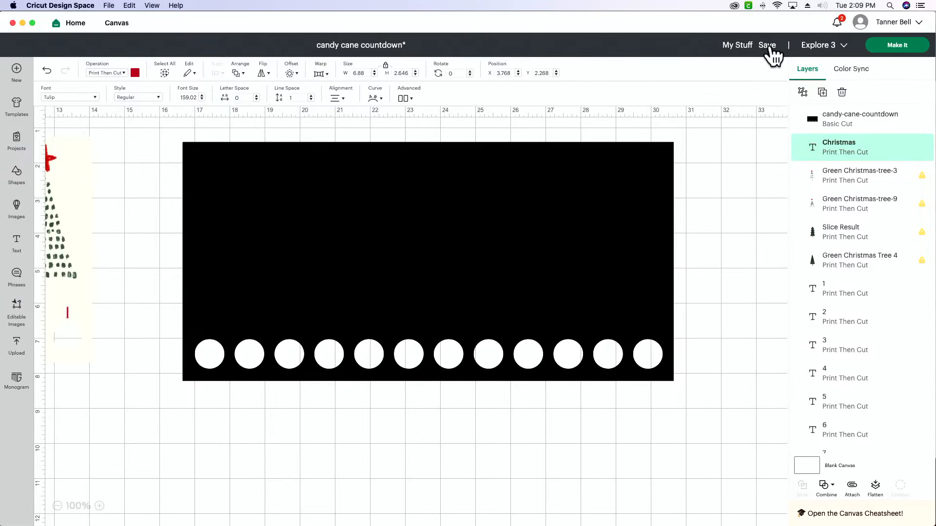
{"action": "left_click", "coordinate": [777, 78]}
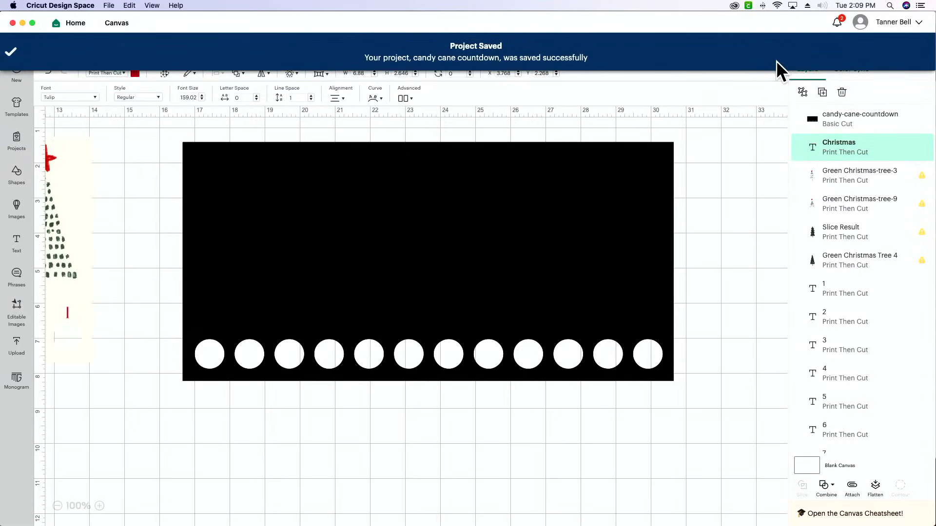
{"action": "left_click", "coordinate": [152, 7]}
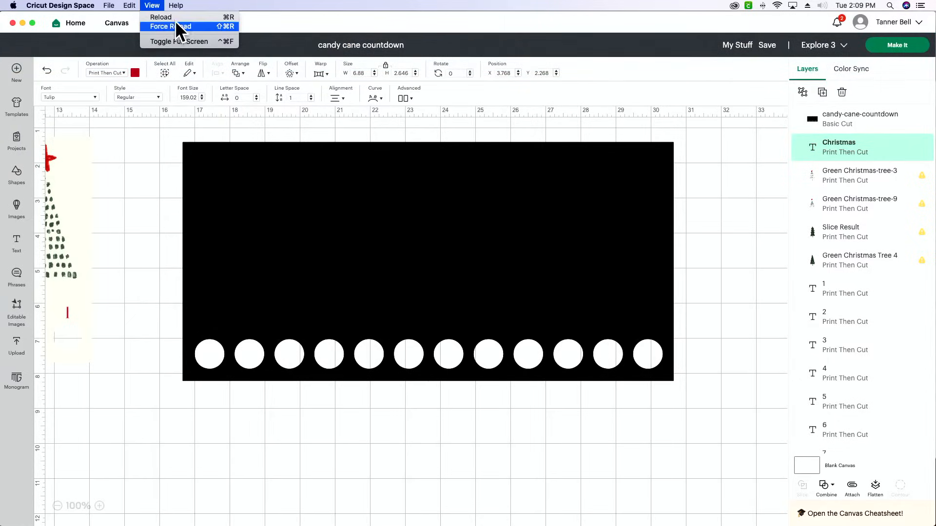
{"action": "left_click", "coordinate": [176, 16]}
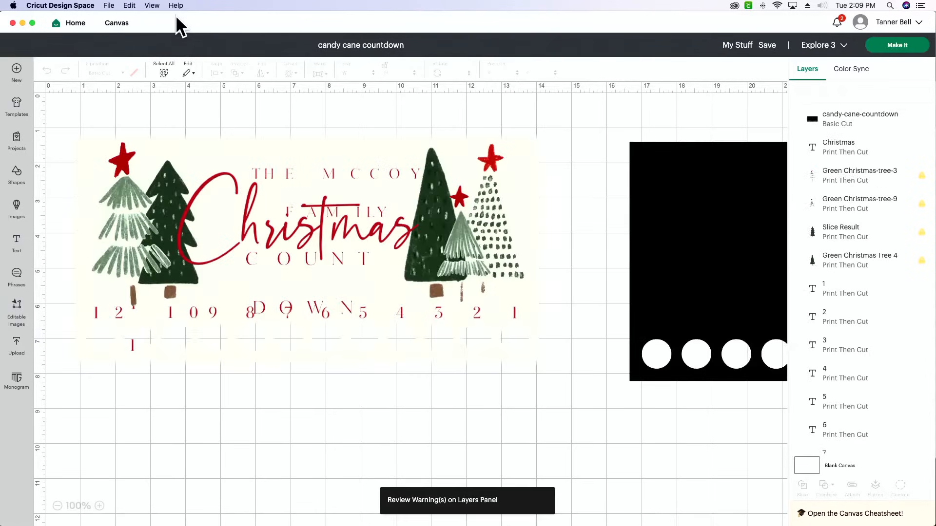
Recolour the candy-cane-countdown panel to a pale cream with a custom colour and shift it to about X 17.29, Y 1.44
{"action": "scroll", "coordinate": [396, 227], "scroll_direction": "right", "scroll_amount": 10}
{"action": "scroll", "coordinate": [396, 228], "scroll_direction": "right", "scroll_amount": 3}
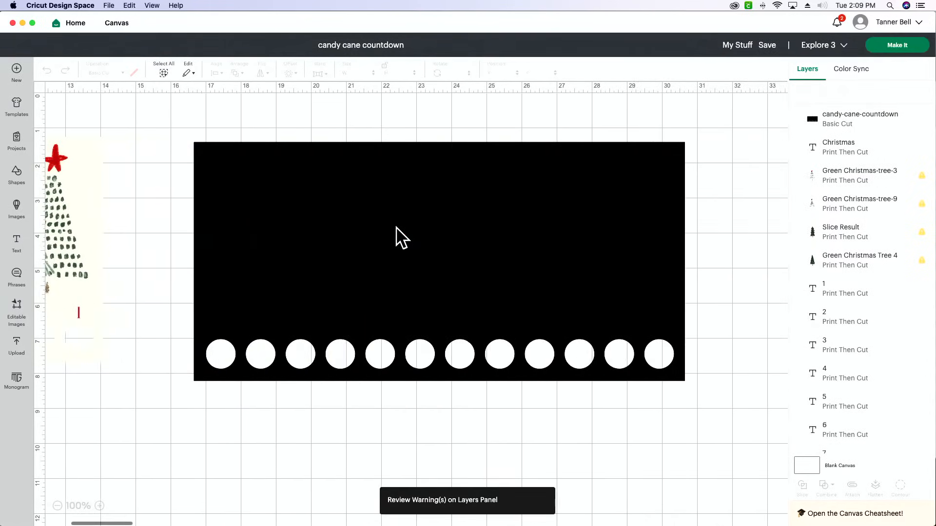
{"action": "left_click", "coordinate": [396, 238]}
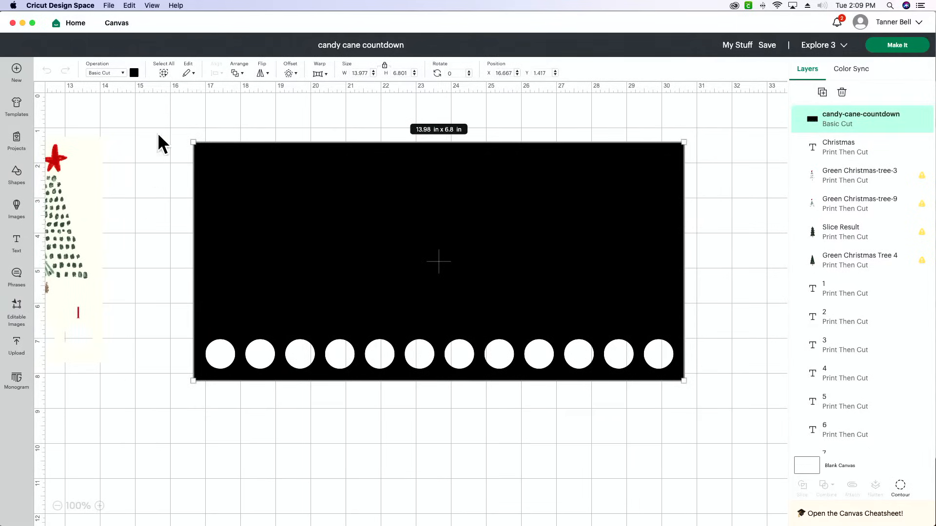
{"action": "left_click", "coordinate": [135, 74]}
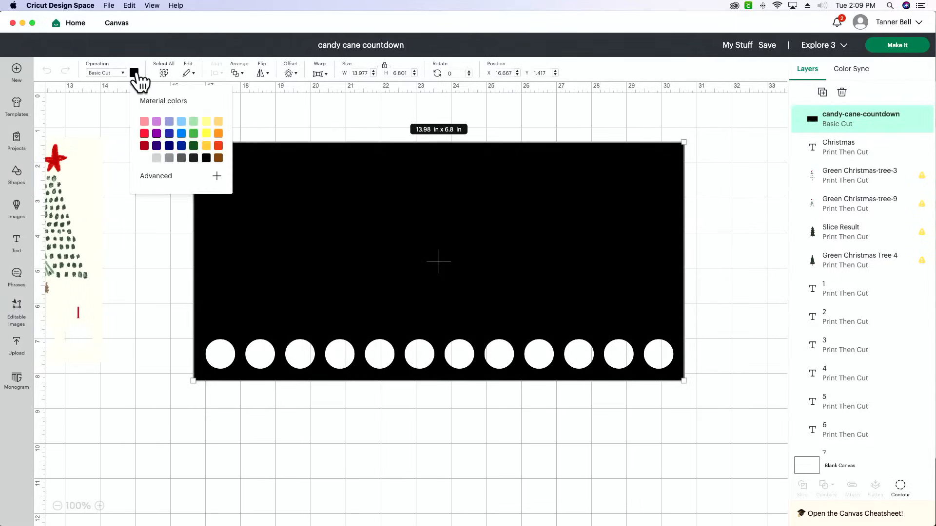
{"action": "left_click", "coordinate": [164, 179]}
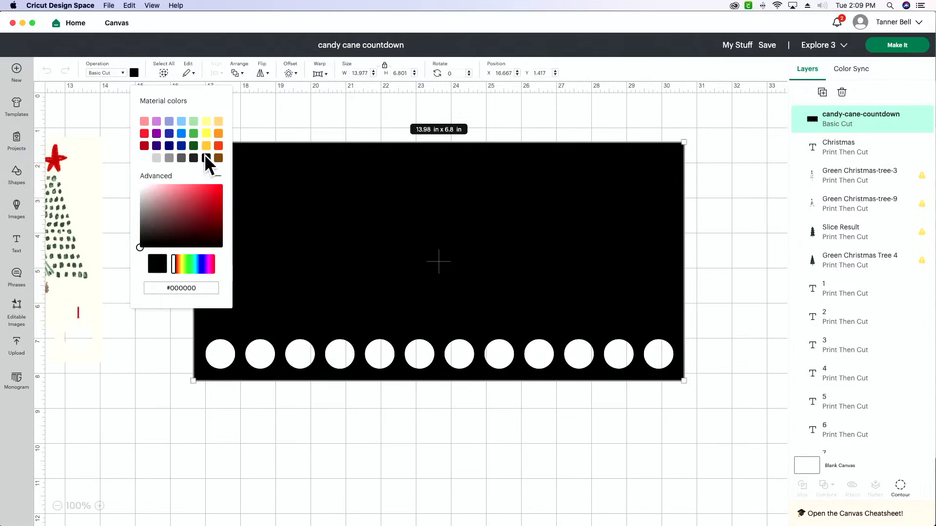
{"action": "left_click", "coordinate": [206, 121]}
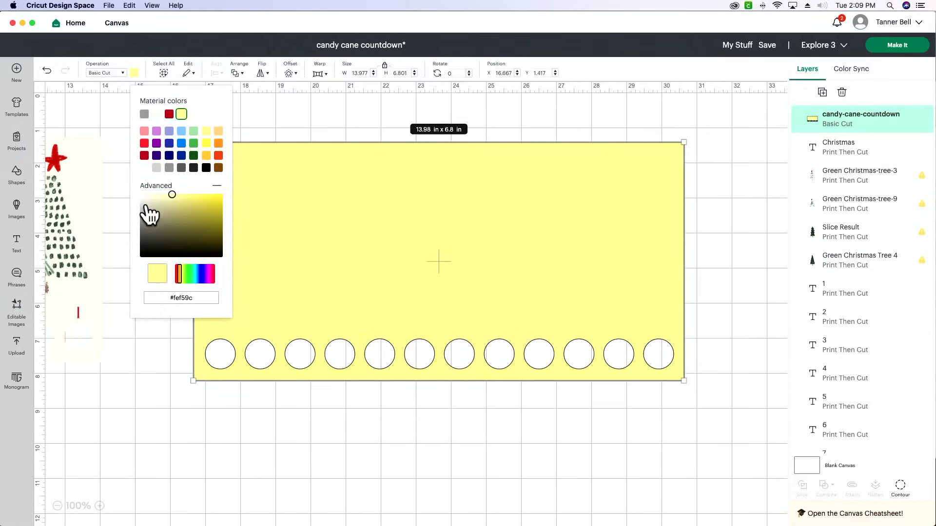
{"action": "left_click_drag", "start_coordinate": [172, 194], "coordinate": [146, 194]}
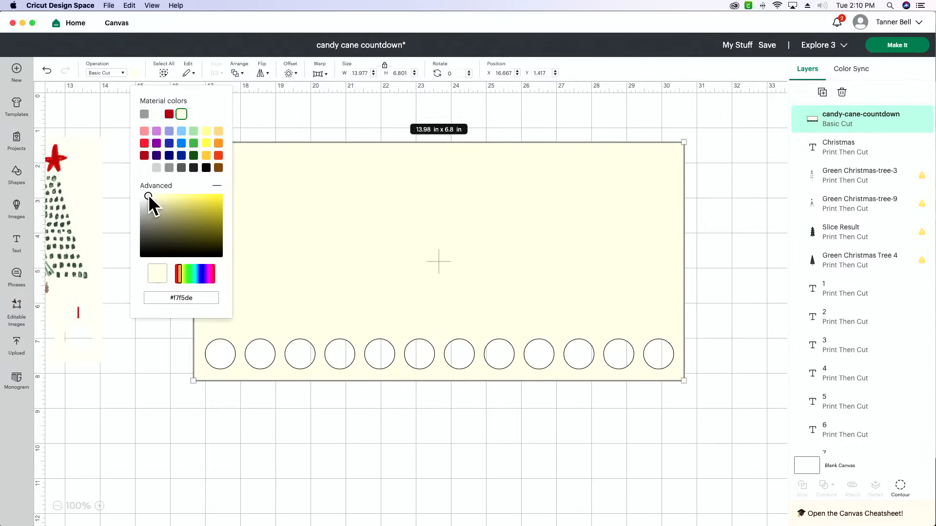
{"action": "left_click_drag", "start_coordinate": [146, 193], "coordinate": [144, 197]}
{"action": "left_click", "coordinate": [139, 361]}
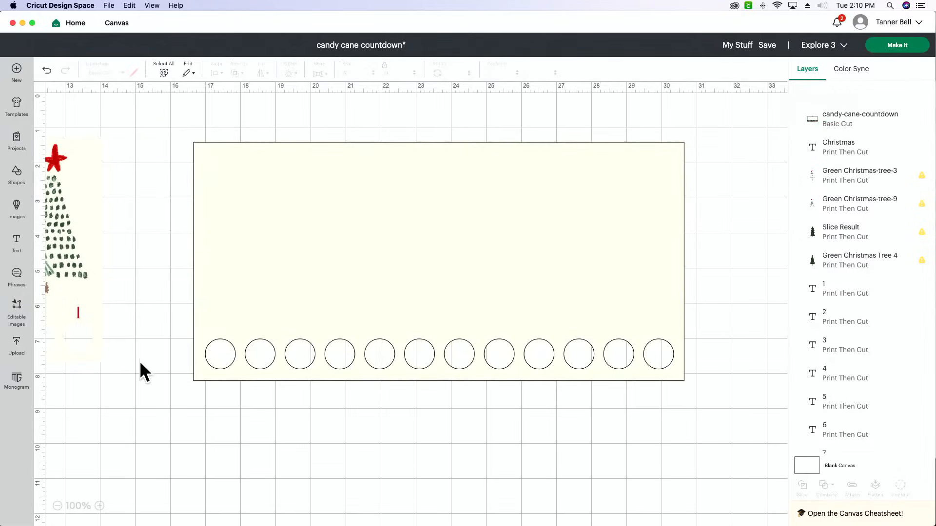
{"action": "left_click_drag", "start_coordinate": [382, 270], "coordinate": [418, 268]}
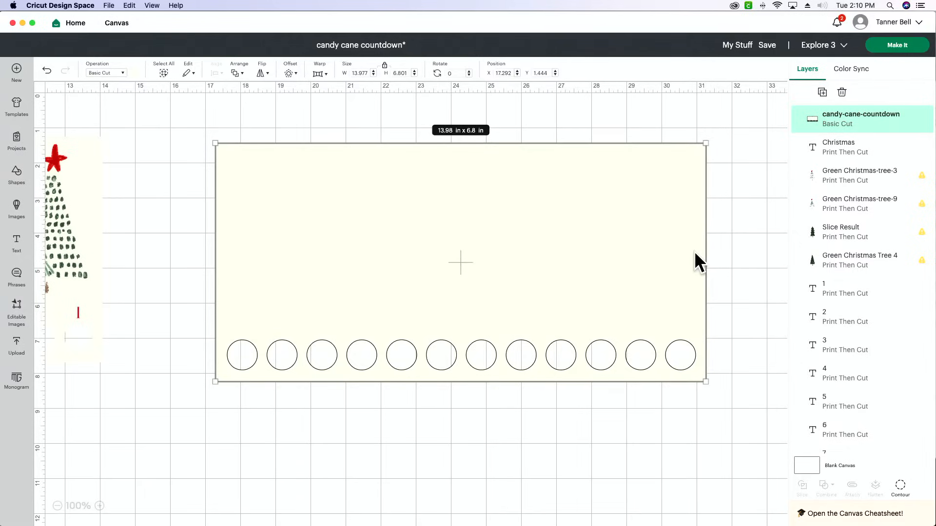
Add the five uploaded Green Christmas Tree images (3, 4, 5, 8 and 9) to the canvas and return to the project
{"action": "left_click", "coordinate": [17, 344]}
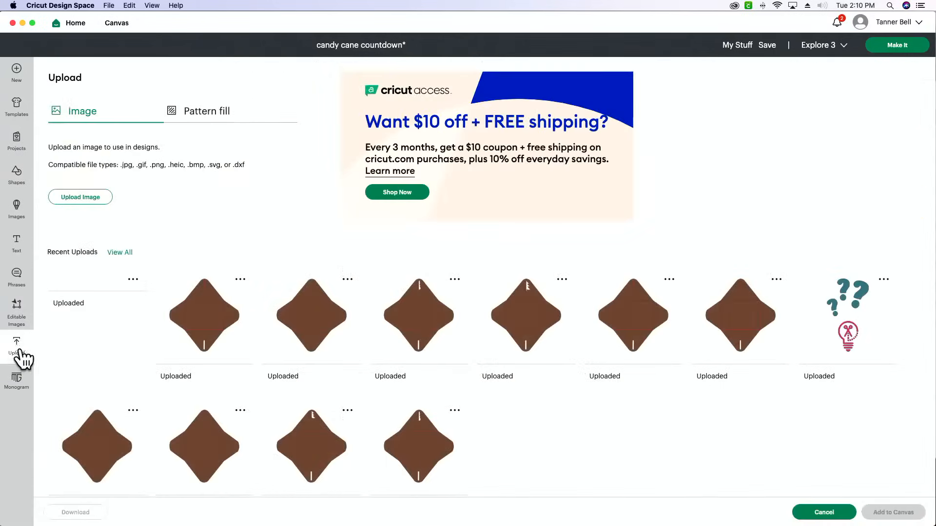
{"action": "left_click", "coordinate": [122, 253]}
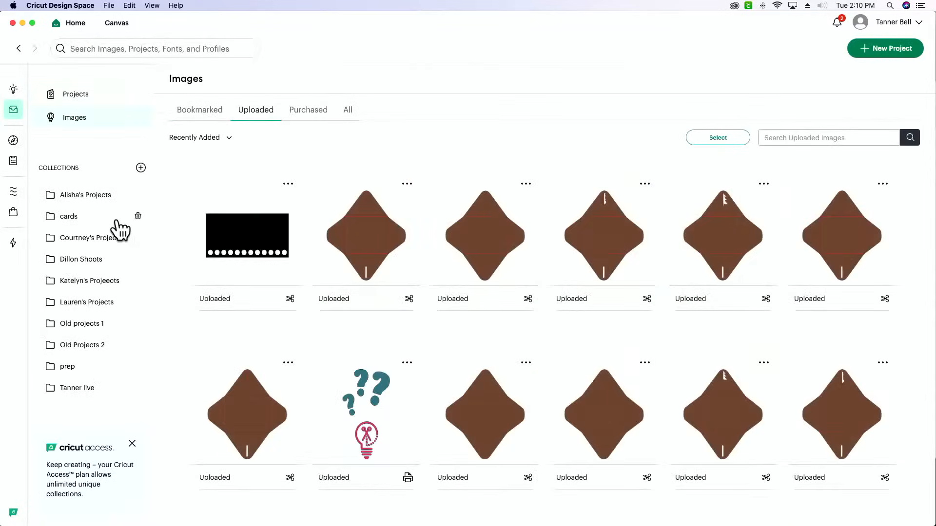
{"action": "scroll", "coordinate": [447, 381], "scroll_direction": "down", "scroll_amount": 5}
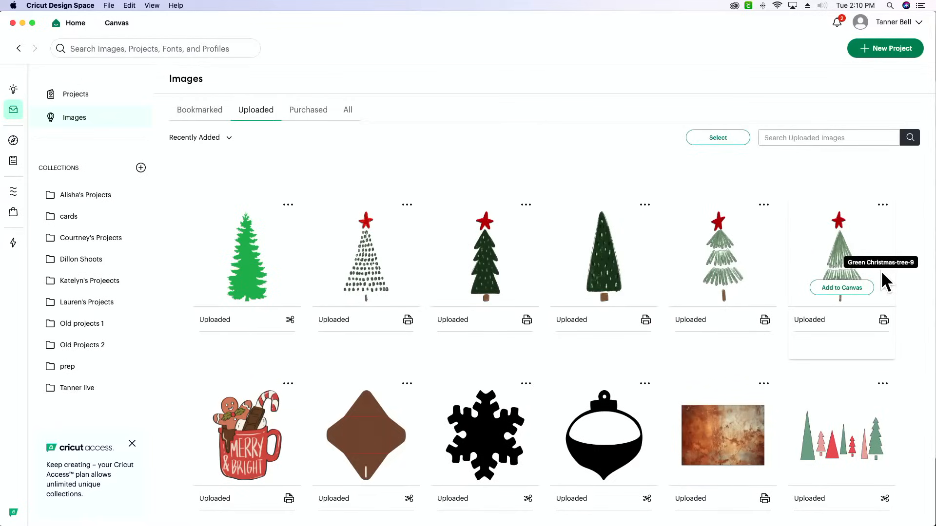
{"action": "scroll", "coordinate": [881, 270], "scroll_direction": "down", "scroll_amount": 1}
{"action": "scroll", "coordinate": [869, 267], "scroll_direction": "up", "scroll_amount": 1}
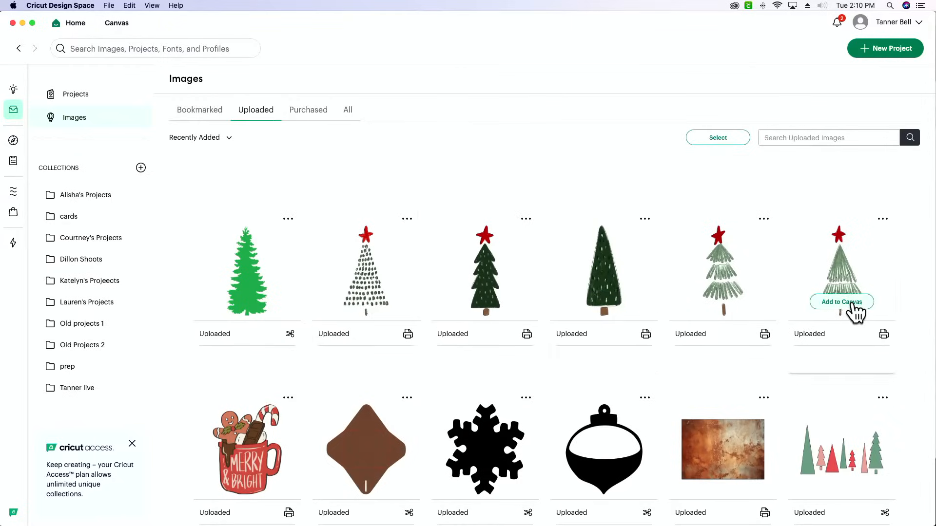
{"action": "left_click", "coordinate": [851, 303]}
{"action": "left_click", "coordinate": [601, 301]}
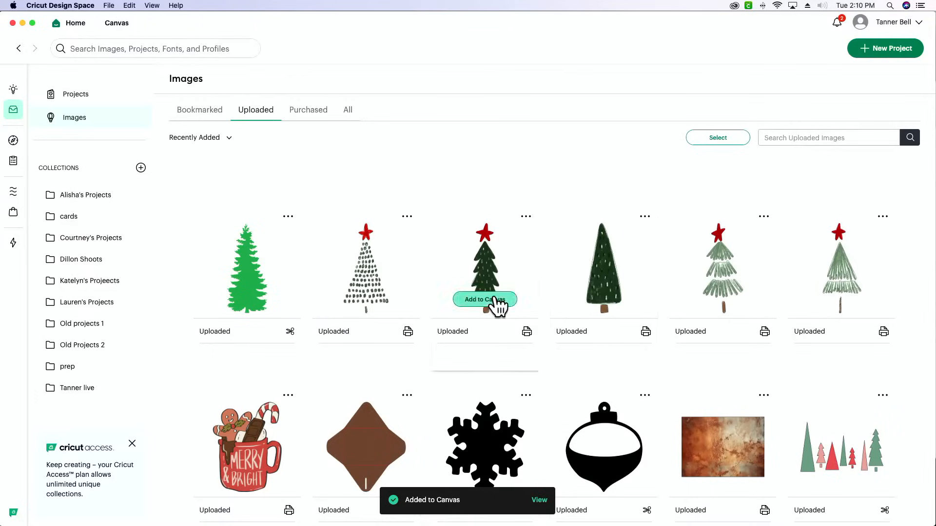
{"action": "left_click", "coordinate": [369, 301]}
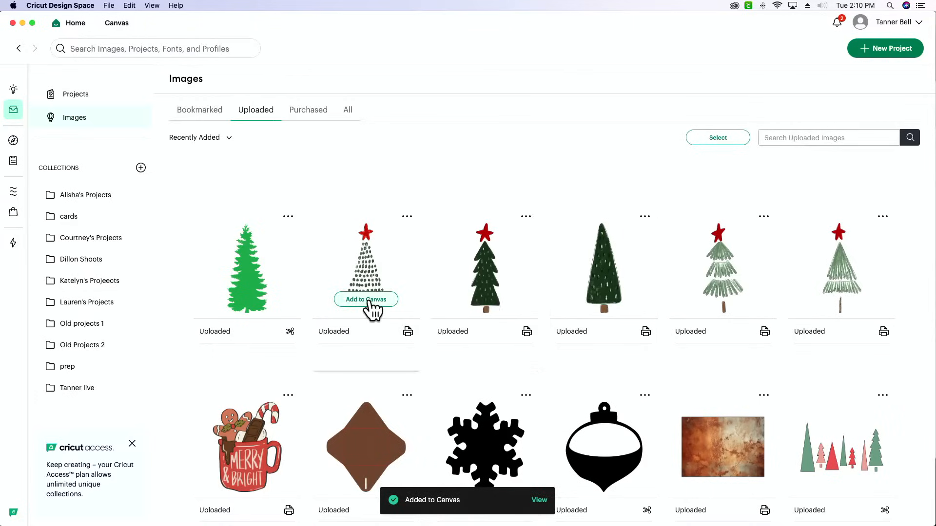
{"action": "scroll", "coordinate": [369, 307], "scroll_direction": "up", "scroll_amount": 8}
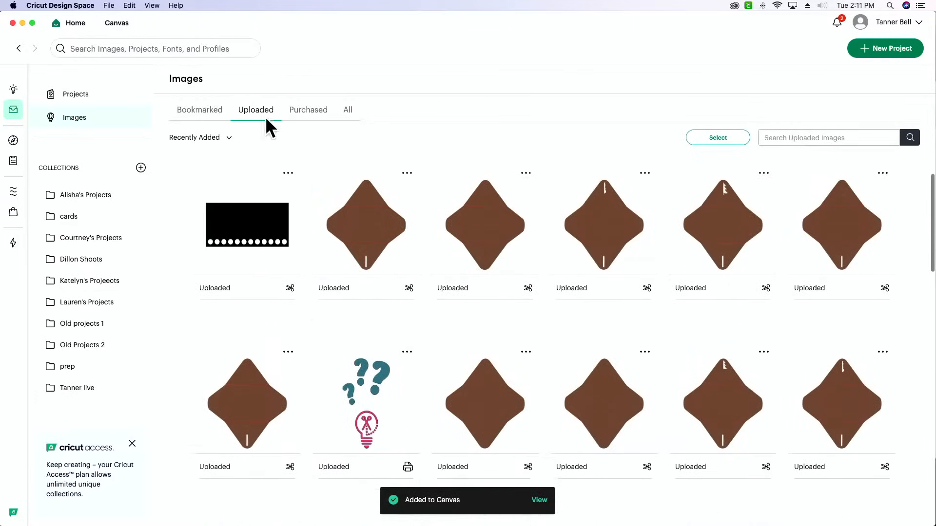
{"action": "left_click", "coordinate": [114, 24]}
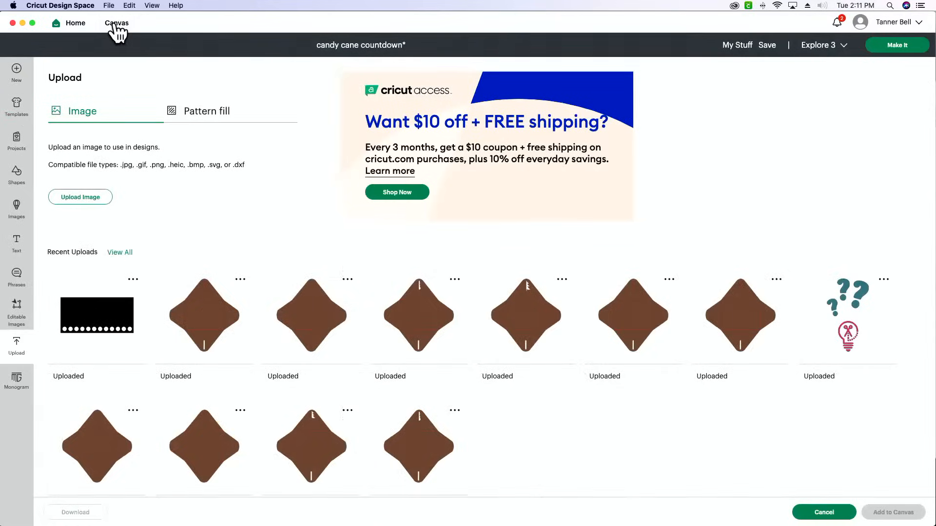
{"action": "left_click", "coordinate": [822, 515]}
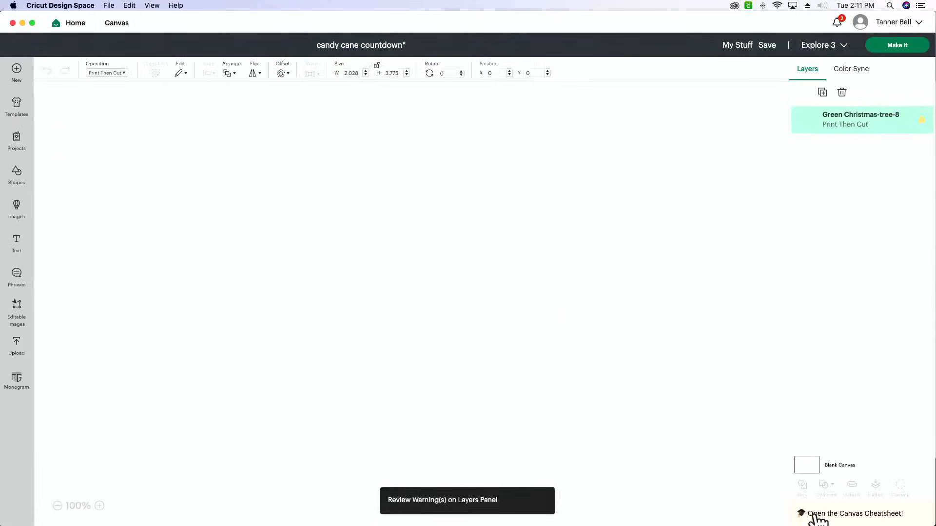
Arrange the new trees on the cream panel, with trees 3 and 5 on its left side and trees 4, 9 and 8 on its right
{"action": "left_click_drag", "start_coordinate": [165, 265], "coordinate": [651, 262]}
{"action": "left_click_drag", "start_coordinate": [147, 256], "coordinate": [587, 291]}
{"action": "left_click_drag", "start_coordinate": [130, 226], "coordinate": [325, 276]}
{"action": "left_click_drag", "start_coordinate": [86, 201], "coordinate": [607, 280]}
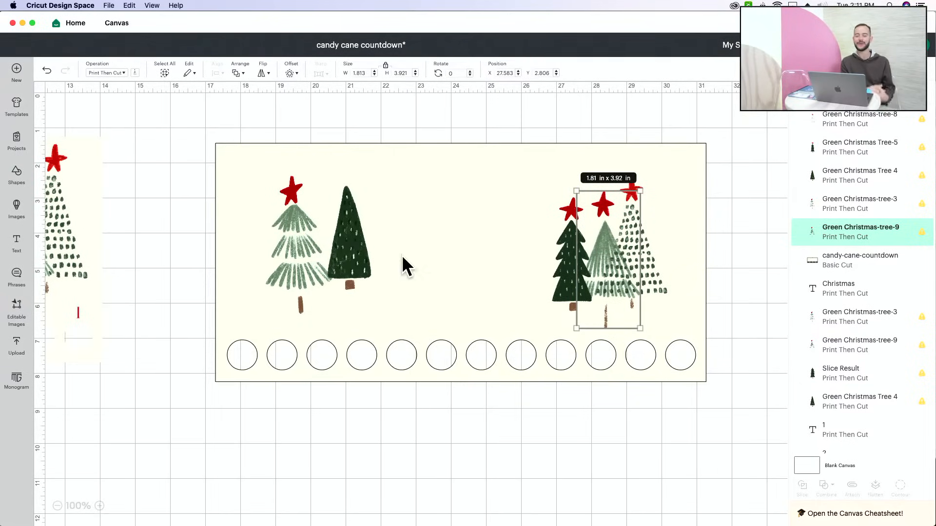
{"action": "left_click_drag", "start_coordinate": [562, 251], "coordinate": [280, 260]}
{"action": "left_click_drag", "start_coordinate": [352, 249], "coordinate": [576, 276]}
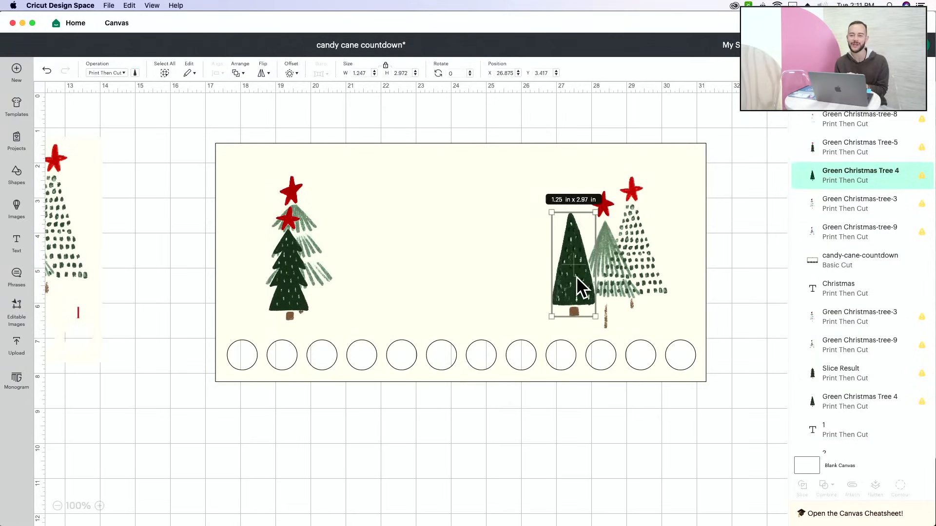
Enlarge the dotted tree to about 2.62 x 4.87 in and Green Christmas Tree 4 to about 1.93 x 4.59 in, spacing them around tree 9
{"action": "left_click_drag", "start_coordinate": [635, 253], "coordinate": [652, 237]}
{"action": "left_click_drag", "start_coordinate": [675, 276], "coordinate": [685, 321]}
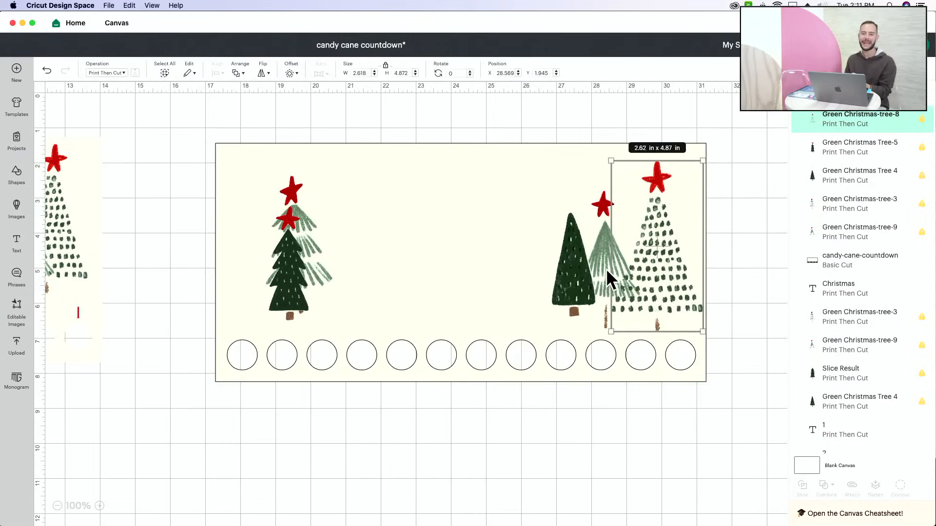
{"action": "left_click", "coordinate": [577, 261]}
{"action": "left_click_drag", "start_coordinate": [597, 213], "coordinate": [615, 171]}
{"action": "mouse_move", "coordinate": [587, 290]}
{"action": "left_mouse_down"}
{"action": "mouse_move", "coordinate": [564, 289]}
{"action": "mouse_move", "coordinate": [602, 308]}
{"action": "mouse_move", "coordinate": [592, 300]}
{"action": "left_mouse_up"}
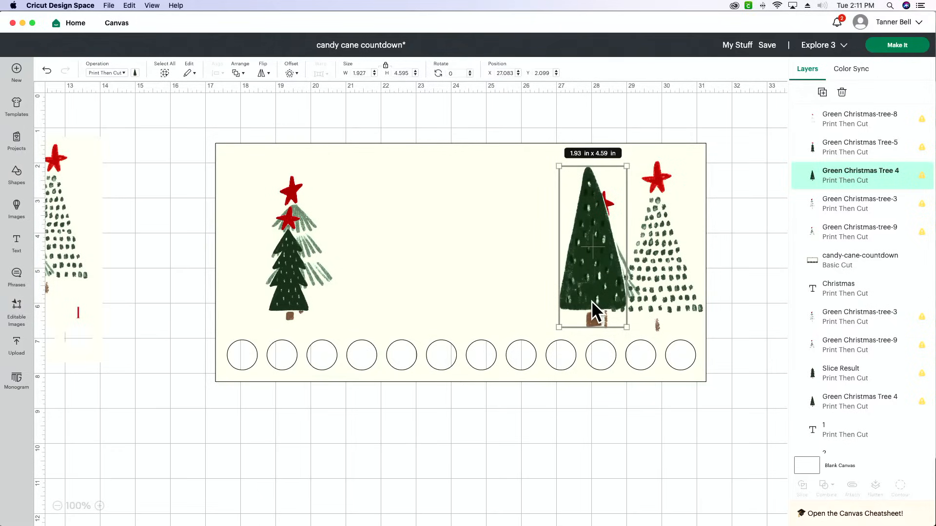
{"action": "left_click_drag", "start_coordinate": [591, 301], "coordinate": [580, 301]}
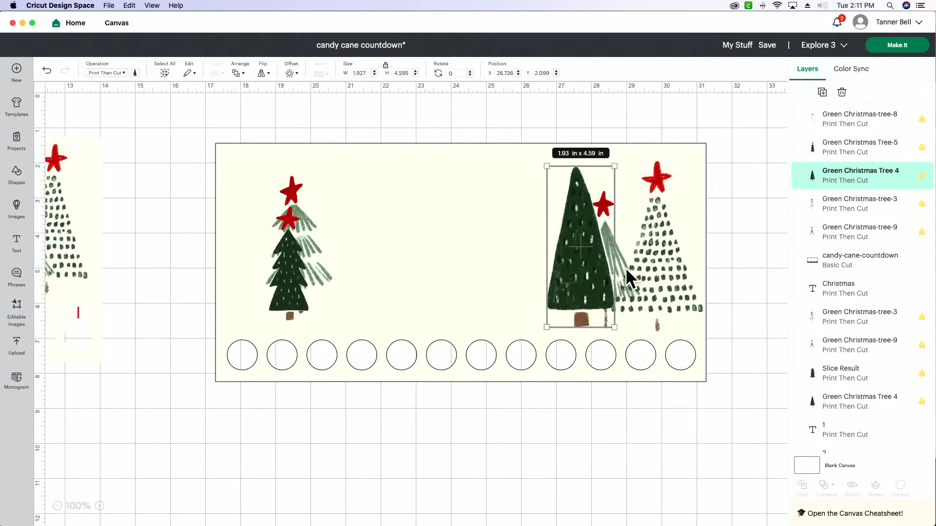
{"action": "left_click", "coordinate": [627, 267]}
{"action": "left_click_drag", "start_coordinate": [595, 219], "coordinate": [570, 221]}
Bring Green Christmas-tree-9 in front of the other trees in the layer order
{"action": "left_click", "coordinate": [602, 231]}
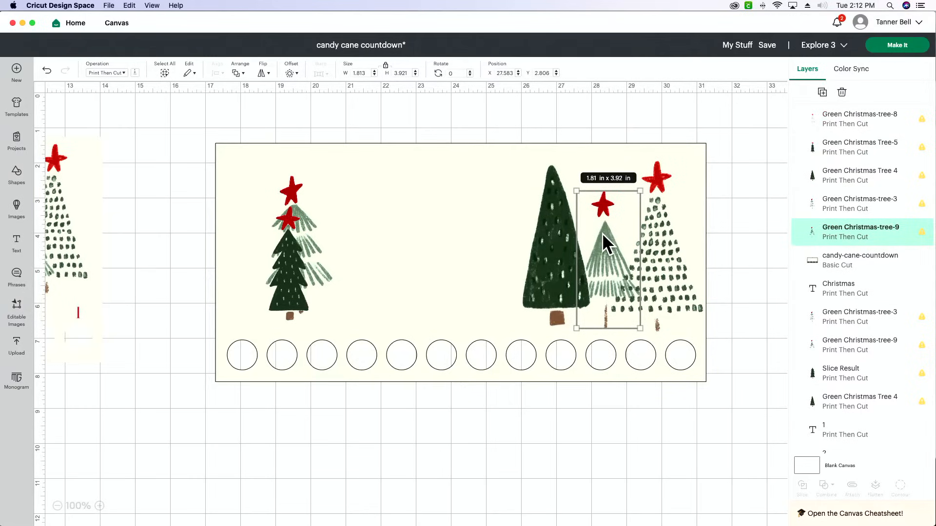
{"action": "key", "text": "super+Up"}
{"action": "key", "text": "super+Up"}
{"action": "key", "text": "super+Up"}
{"action": "key", "text": "super+Up"}
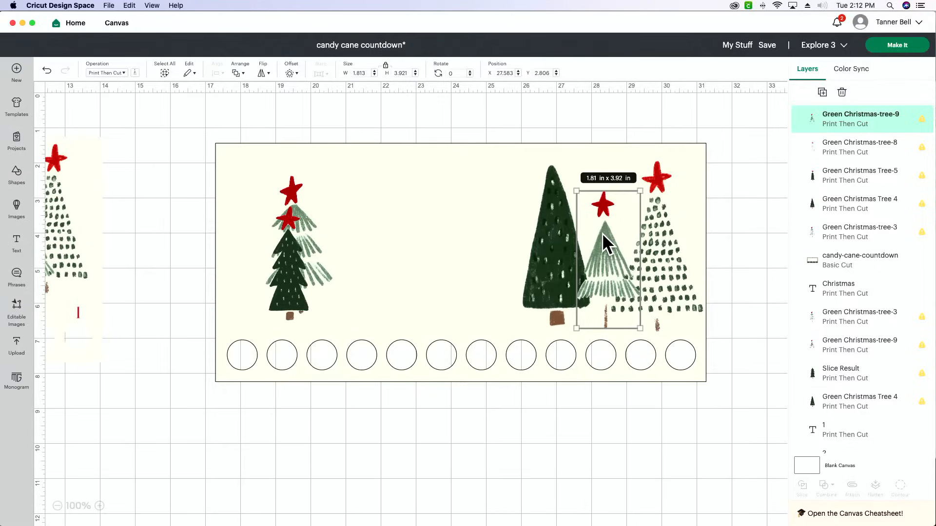
{"action": "scroll", "coordinate": [598, 259], "scroll_direction": "left", "scroll_amount": 10}
{"action": "left_click", "coordinate": [610, 259]}
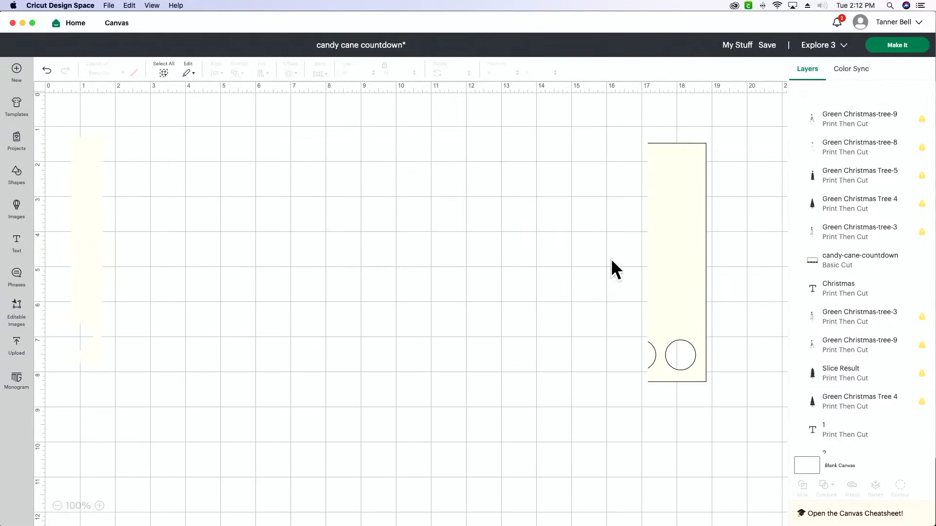
{"action": "scroll", "coordinate": [612, 259], "scroll_direction": "right", "scroll_amount": 15}
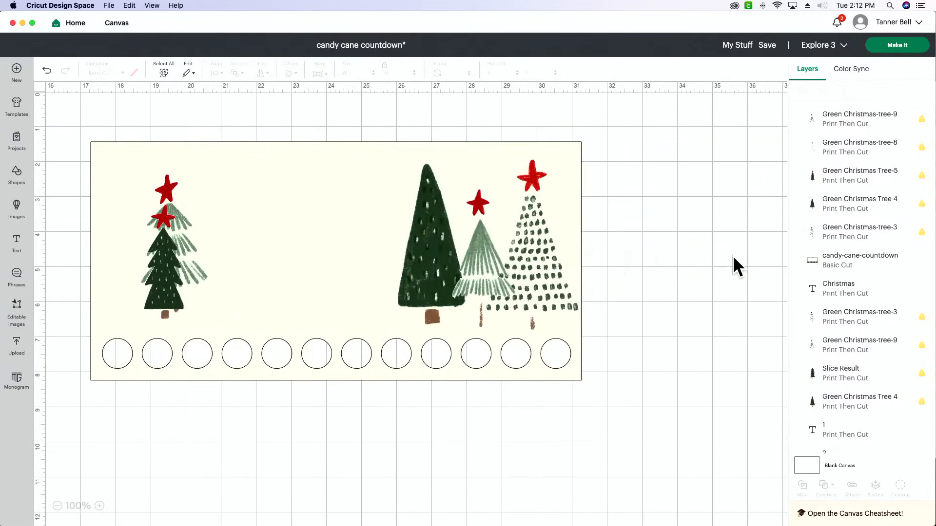
Try sending Green Christmas-tree-9 backward through the layers, and restore it with Bring to Front
{"action": "left_click", "coordinate": [466, 264]}
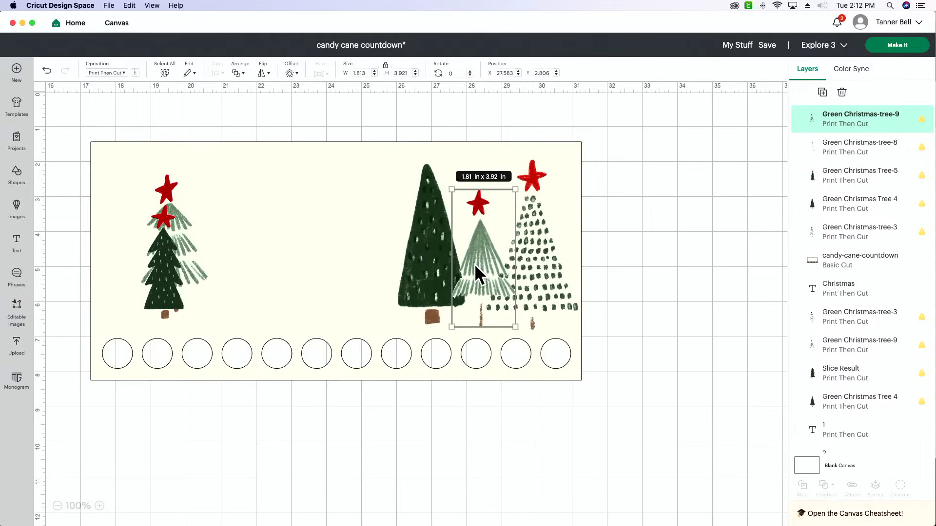
{"action": "key", "text": "super+bracketleft"}
{"action": "key", "text": "super+bracketleft"}
{"action": "key", "text": "super+bracketleft"}
{"action": "key", "text": "super+bracketleft"}
{"action": "key", "text": "super+bracketleft"}
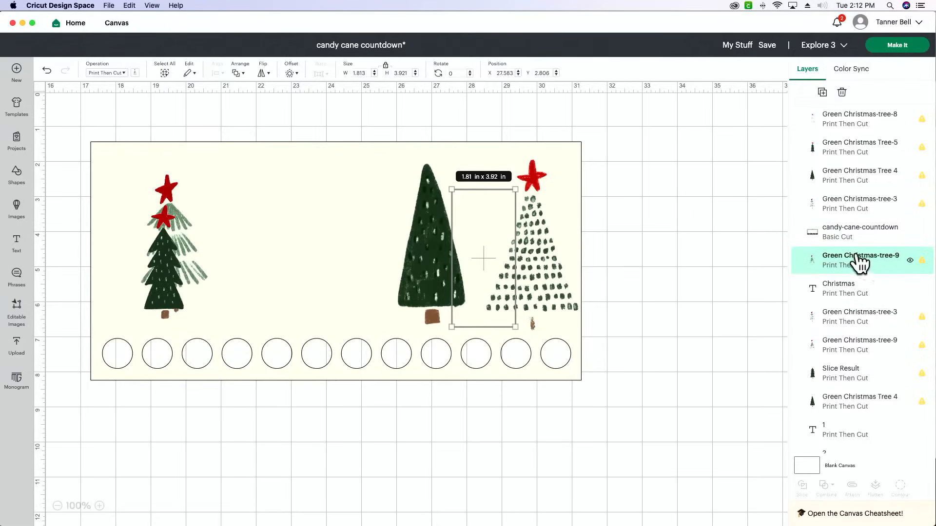
{"action": "left_click", "coordinate": [241, 74]}
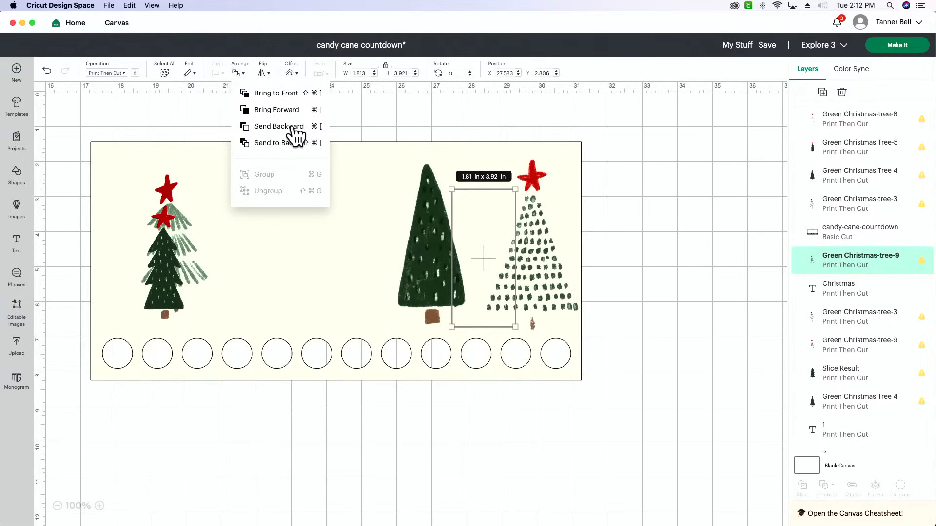
{"action": "left_click", "coordinate": [273, 94]}
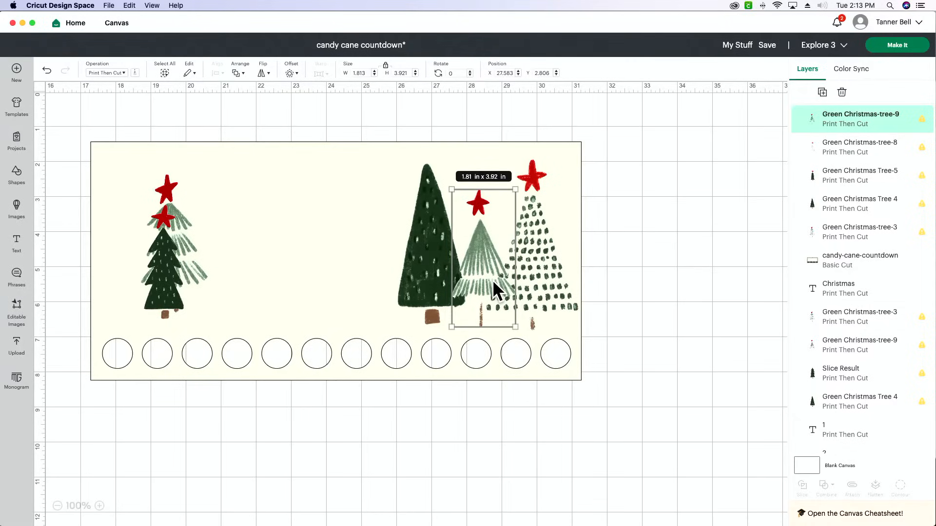
Move Green Christmas Tree 4 and tree 9 closer to the dotted tree so the three trees overlap as a cluster on the panel's right side
{"action": "left_click", "coordinate": [429, 244]}
{"action": "left_click_drag", "start_coordinate": [429, 241], "coordinate": [450, 244]}
{"action": "left_click_drag", "start_coordinate": [494, 268], "coordinate": [522, 277]}
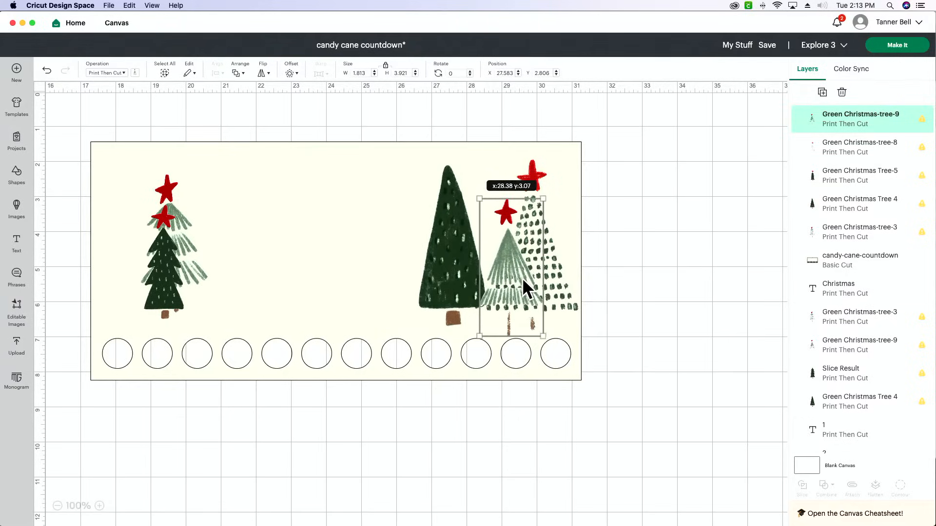
{"action": "left_click", "coordinate": [463, 247]}
{"action": "left_click_drag", "start_coordinate": [463, 247], "coordinate": [472, 249]}
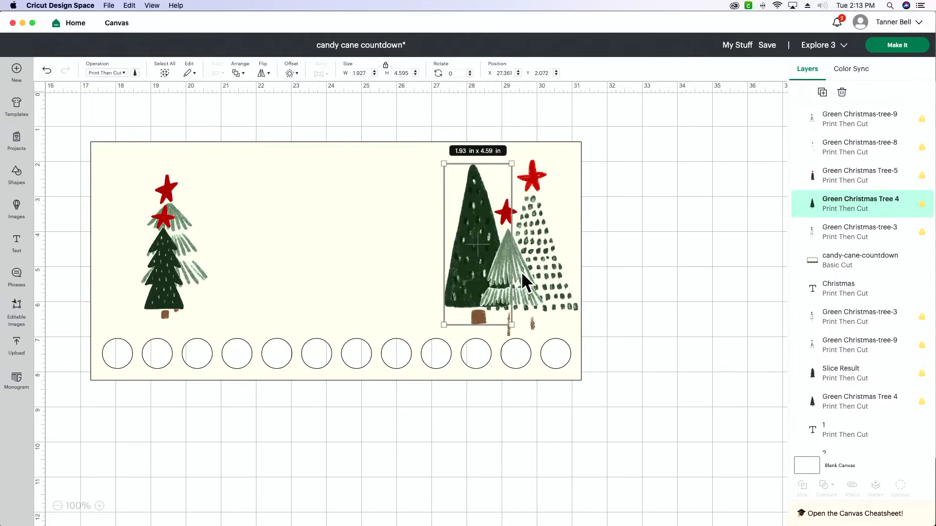
{"action": "left_click_drag", "start_coordinate": [525, 290], "coordinate": [523, 287]}
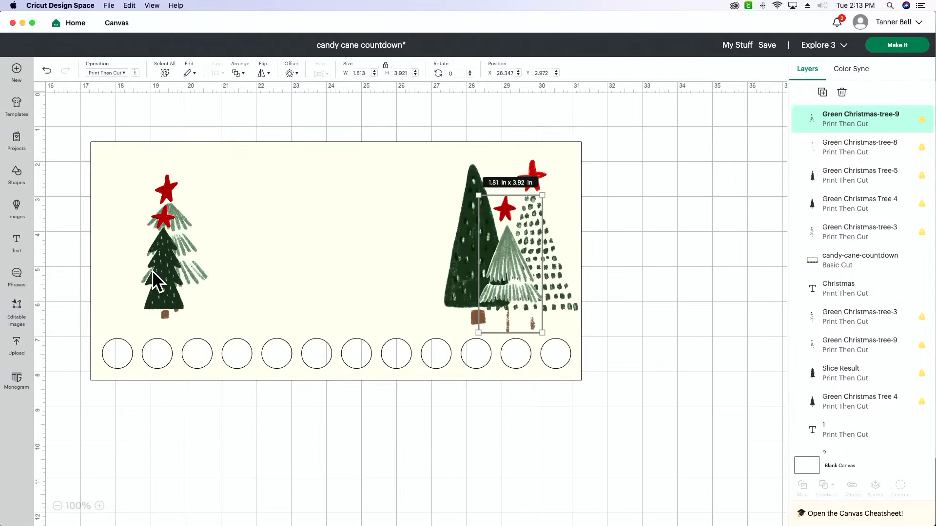
Enlarge Green Christmas-tree-3 to about 2.53 x 5.09 in, enlarge Tree-5, and overlap the two as a cluster on the panel's left side
{"action": "left_click_drag", "start_coordinate": [153, 270], "coordinate": [123, 264]}
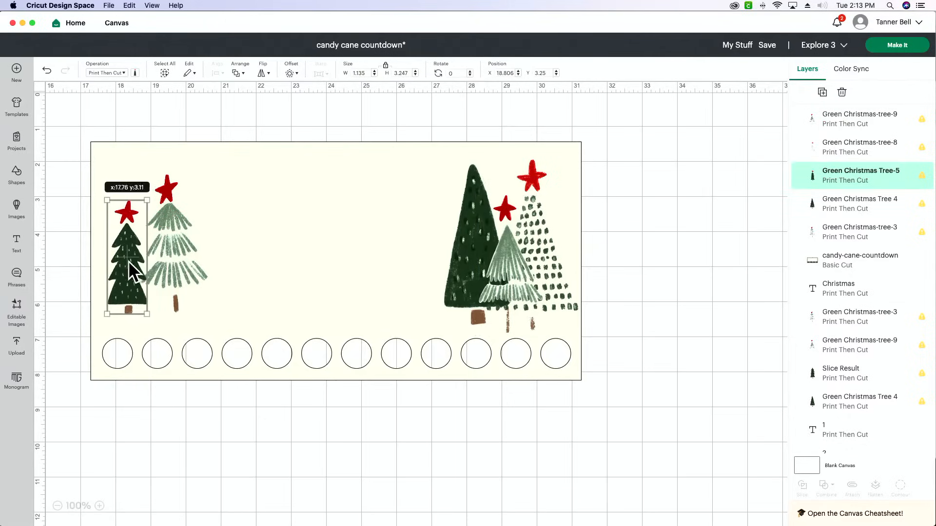
{"action": "mouse_move", "coordinate": [183, 260]}
{"action": "left_mouse_down"}
{"action": "mouse_move", "coordinate": [118, 261]}
{"action": "mouse_move", "coordinate": [179, 278]}
{"action": "left_mouse_up"}
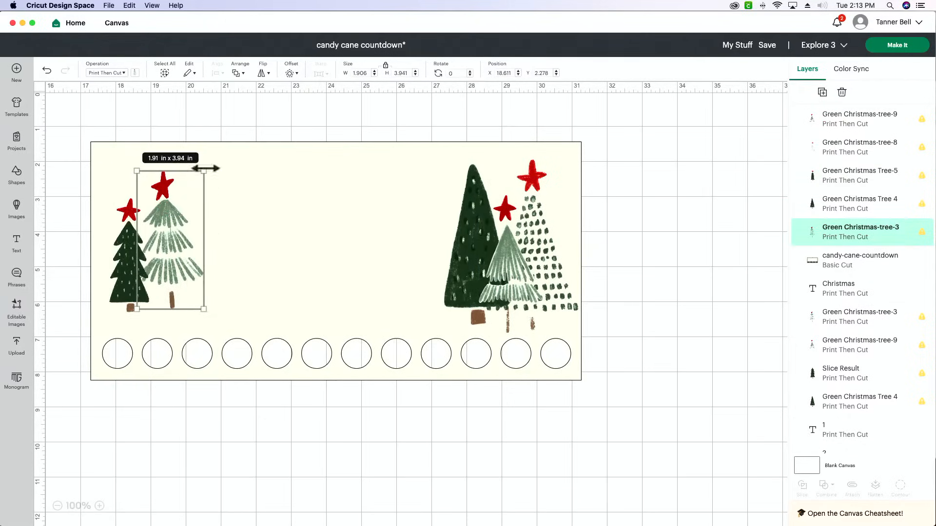
{"action": "left_click_drag", "start_coordinate": [204, 172], "coordinate": [226, 153]}
{"action": "left_click_drag", "start_coordinate": [193, 212], "coordinate": [158, 235]}
{"action": "left_click_drag", "start_coordinate": [116, 259], "coordinate": [162, 264]}
{"action": "left_click_drag", "start_coordinate": [126, 220], "coordinate": [163, 226]}
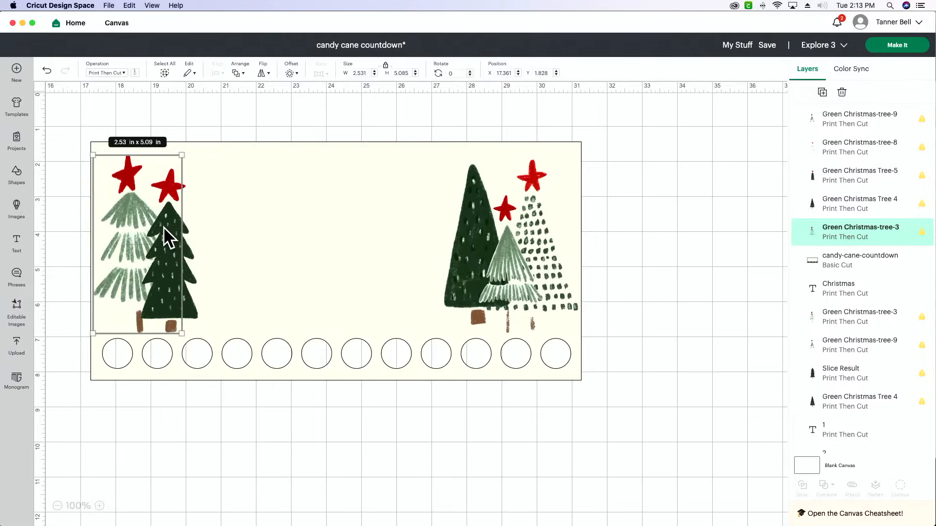
{"action": "left_click", "coordinate": [196, 312]}
{"action": "left_click", "coordinate": [341, 105]}
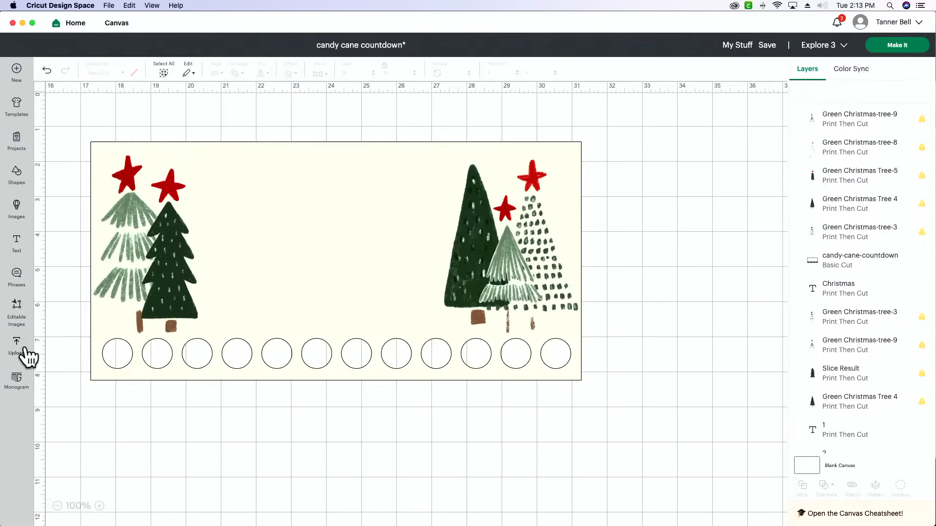
Try covering the star on Green Christmas Tree-5 with a circle about 1.57 in wide, and delete the circle
{"action": "left_click", "coordinate": [19, 179]}
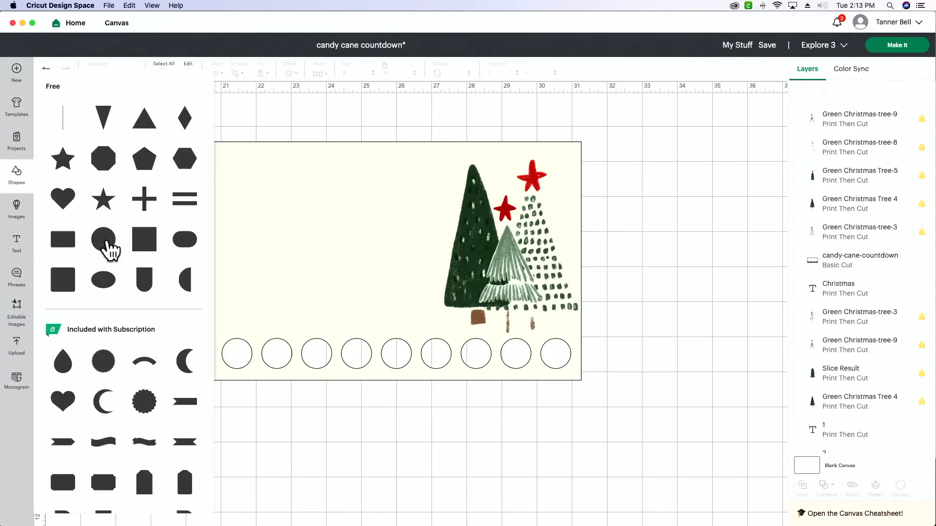
{"action": "left_click", "coordinate": [107, 241]}
{"action": "left_click_drag", "start_coordinate": [105, 138], "coordinate": [207, 172]}
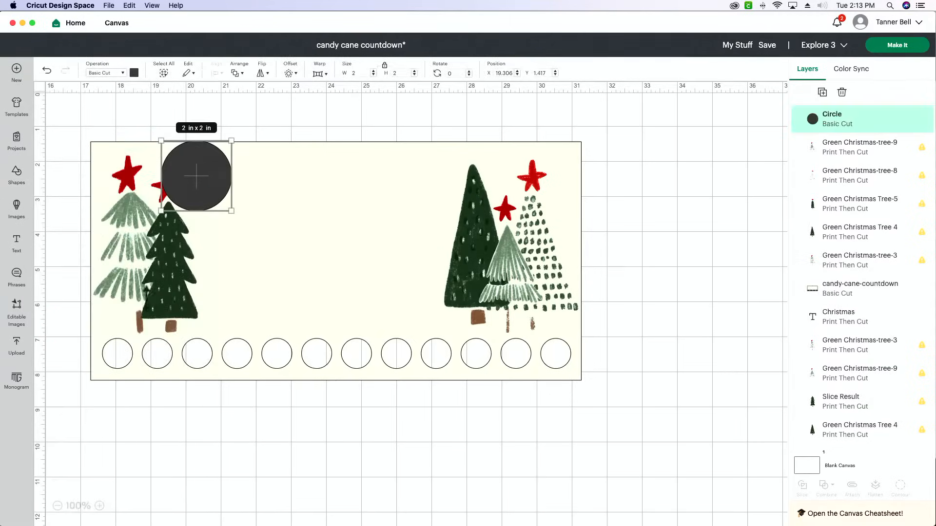
{"action": "left_click", "coordinate": [100, 505]}
{"action": "left_click", "coordinate": [100, 506]}
{"action": "left_click", "coordinate": [100, 505]}
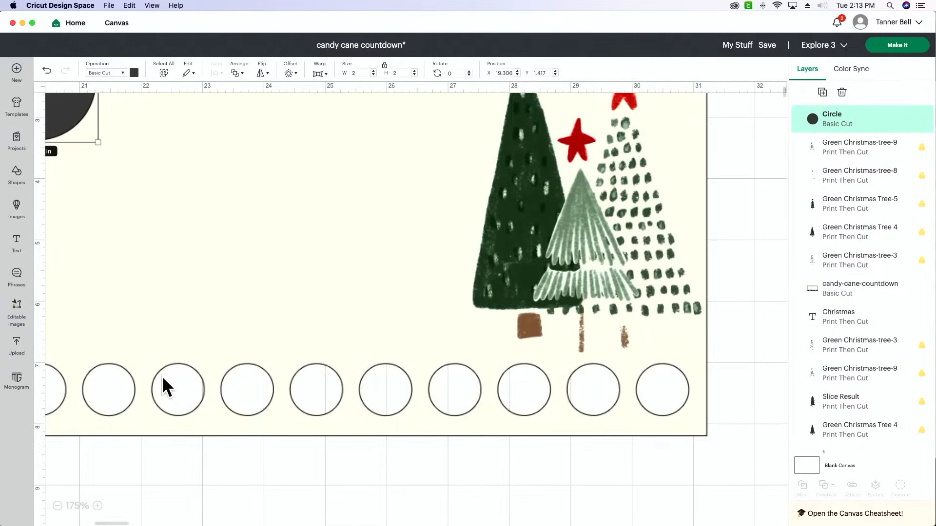
{"action": "scroll", "coordinate": [163, 376], "scroll_direction": "left", "scroll_amount": 10}
{"action": "scroll", "coordinate": [162, 375], "scroll_direction": "up", "scroll_amount": 3}
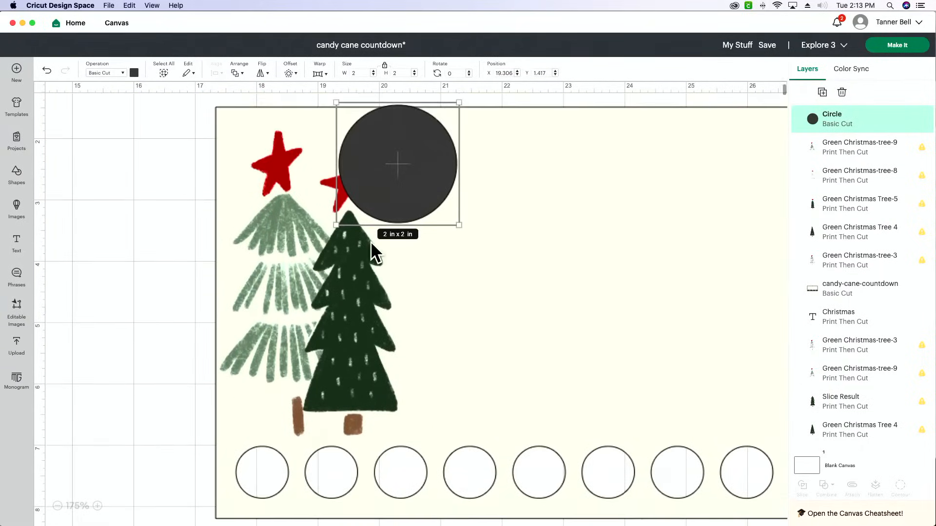
{"action": "left_click_drag", "start_coordinate": [395, 179], "coordinate": [382, 175]}
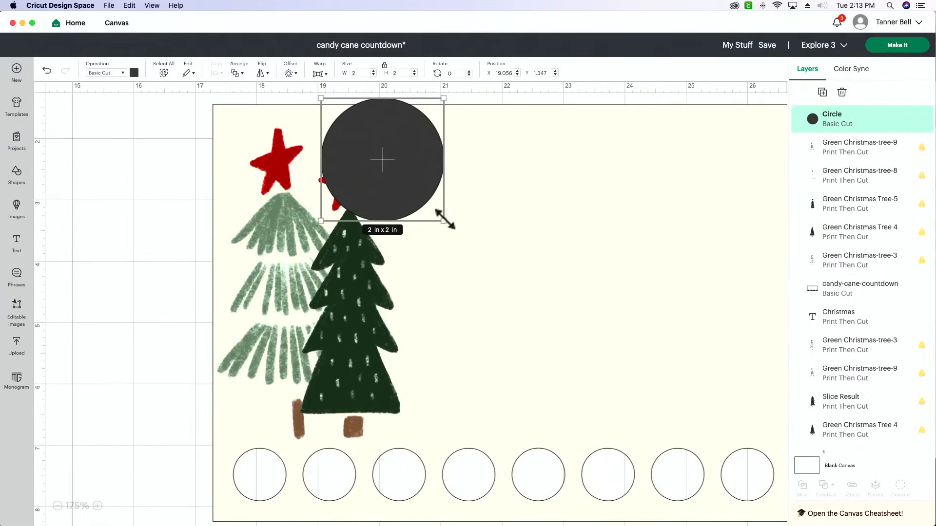
{"action": "left_click_drag", "start_coordinate": [444, 220], "coordinate": [418, 195]}
{"action": "left_click_drag", "start_coordinate": [356, 152], "coordinate": [341, 164]}
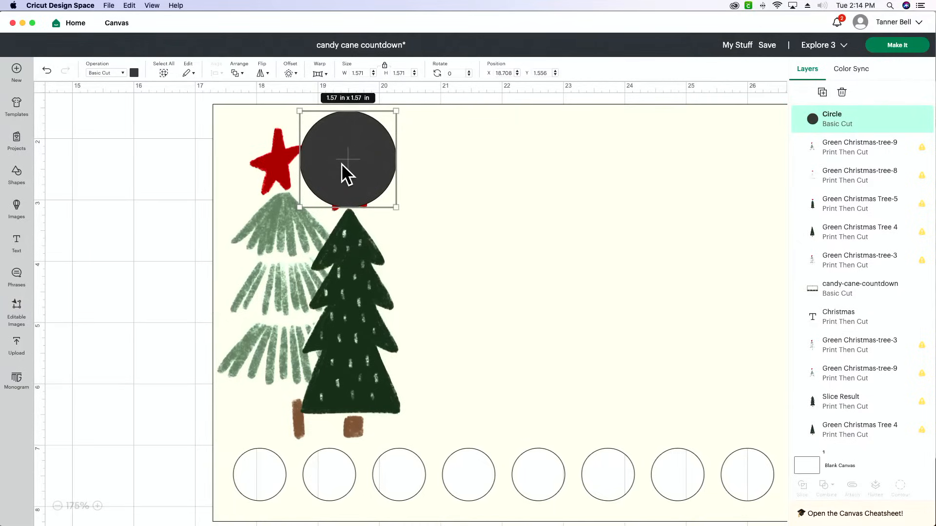
{"action": "key", "text": "Delete"}
Add a star shape sized about 1.46 x 1.39 in so that it covers the red star on Green Christmas Tree-5
{"action": "left_click", "coordinate": [17, 180]}
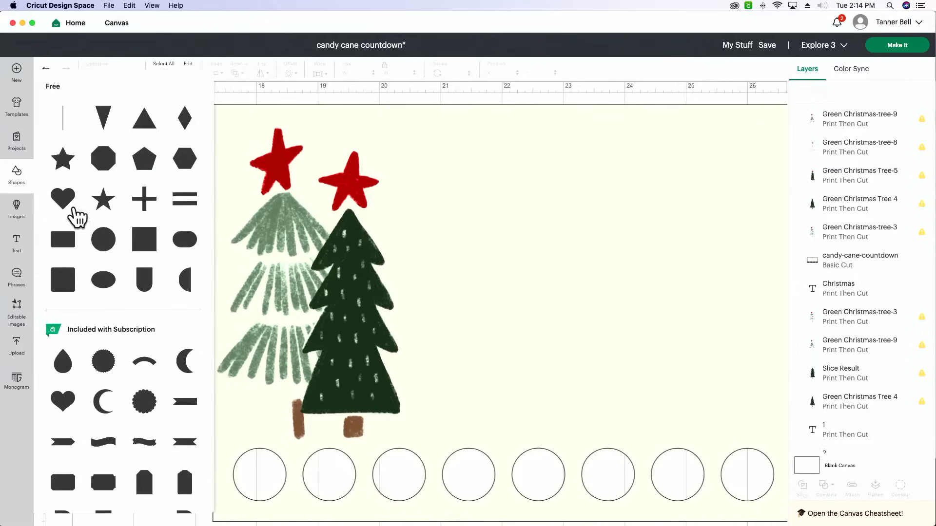
{"action": "left_click", "coordinate": [65, 164]}
{"action": "left_click_drag", "start_coordinate": [143, 167], "coordinate": [363, 155]}
{"action": "left_click_drag", "start_coordinate": [413, 223], "coordinate": [380, 192]}
{"action": "left_click_drag", "start_coordinate": [347, 158], "coordinate": [357, 181]}
{"action": "left_click", "coordinate": [153, 183]}
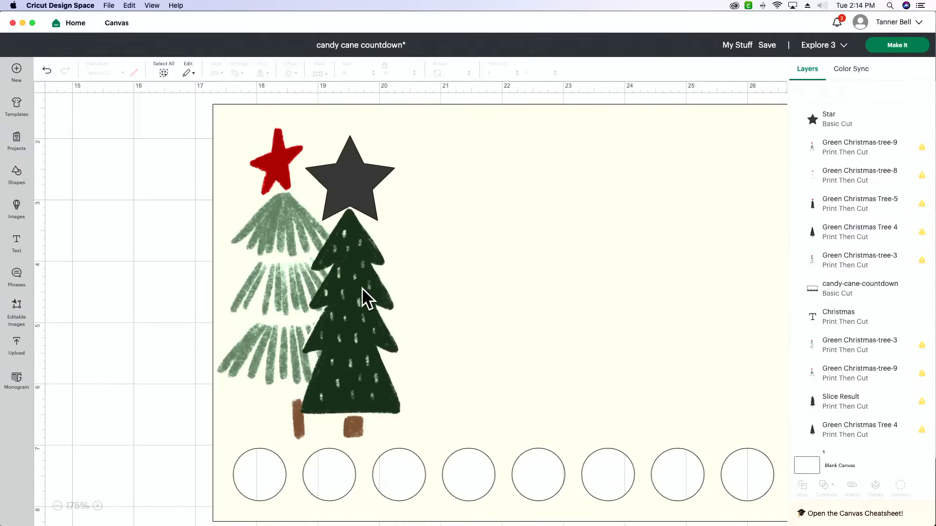
Slice Green Christmas Tree-5 with the star shape covering its red star
{"action": "left_click", "coordinate": [840, 132]}
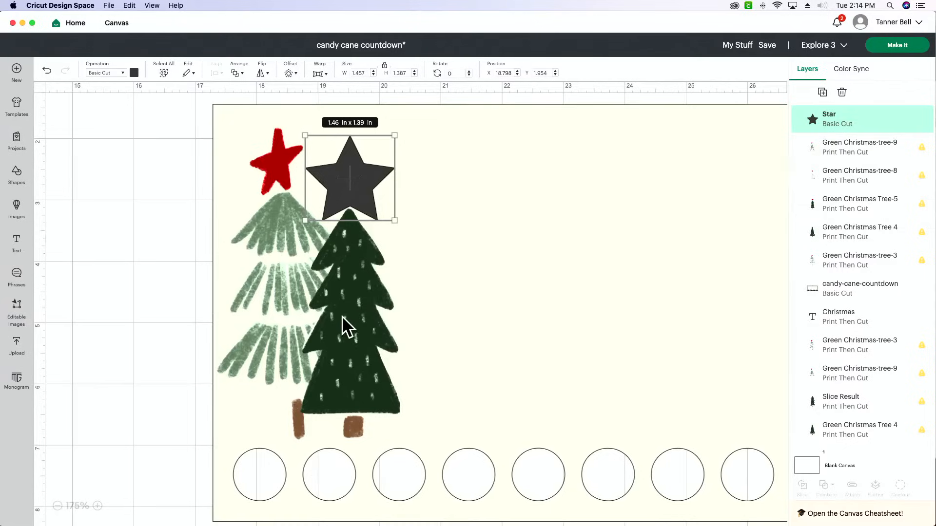
{"action": "scroll", "coordinate": [350, 325], "scroll_direction": "left", "scroll_amount": 1}
{"action": "left_click", "coordinate": [366, 325], "text": "shift"}
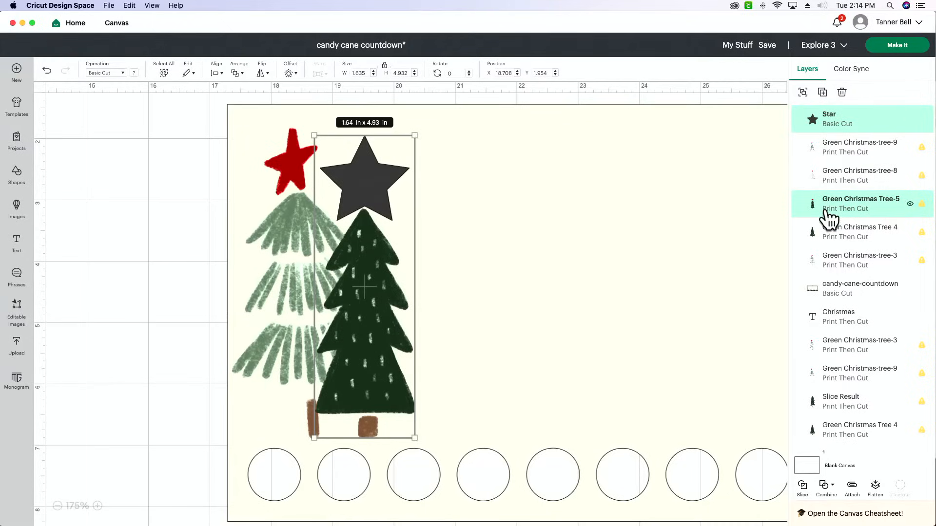
{"action": "left_click", "coordinate": [802, 489]}
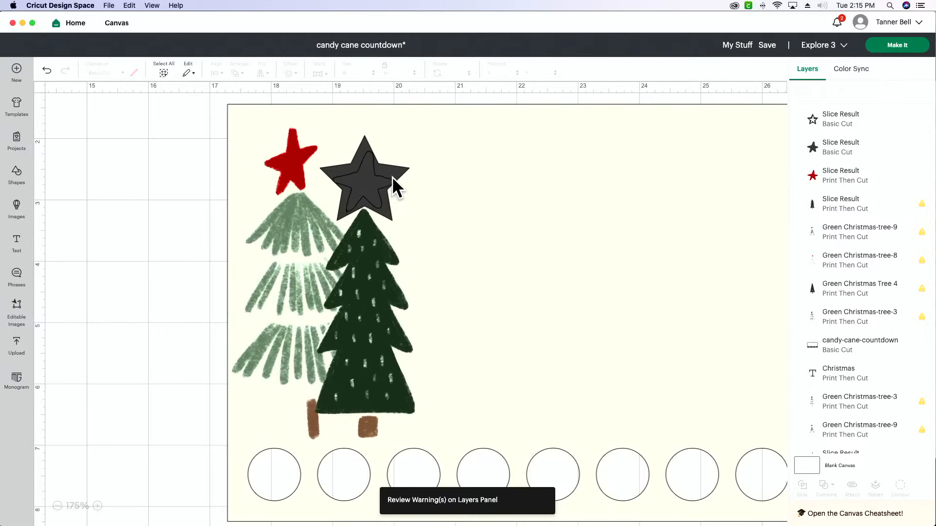
Delete the two dark star pieces left from the slice, keeping the red star and the tree
{"action": "left_click", "coordinate": [863, 121]}
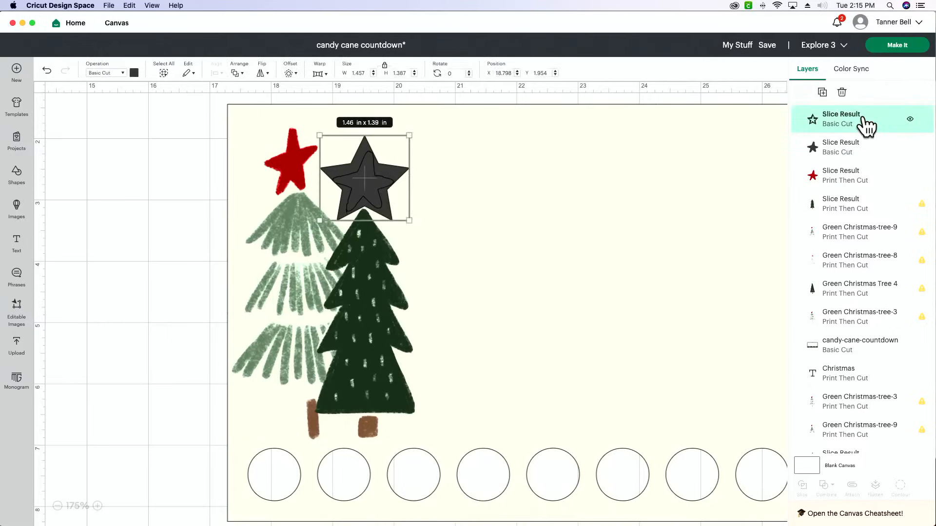
{"action": "key", "text": "Delete"}
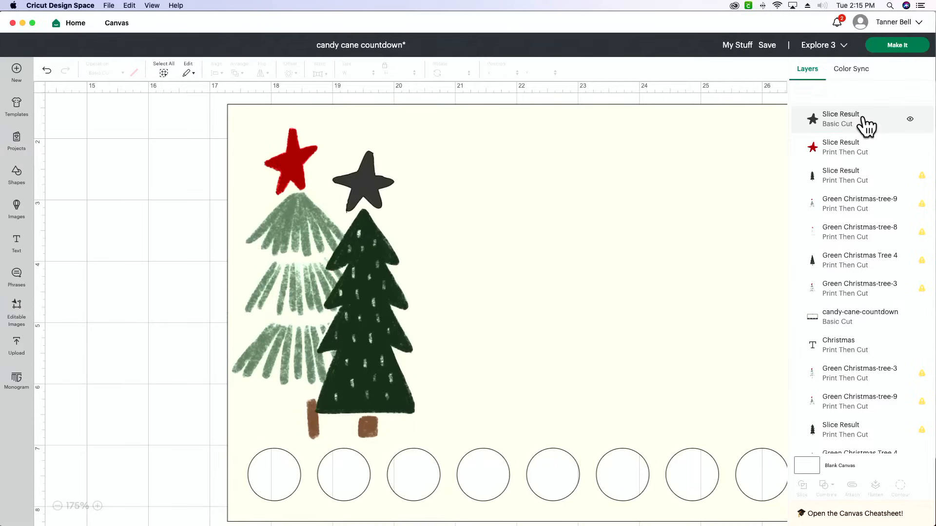
{"action": "left_click", "coordinate": [865, 121]}
{"action": "key", "text": "Delete"}
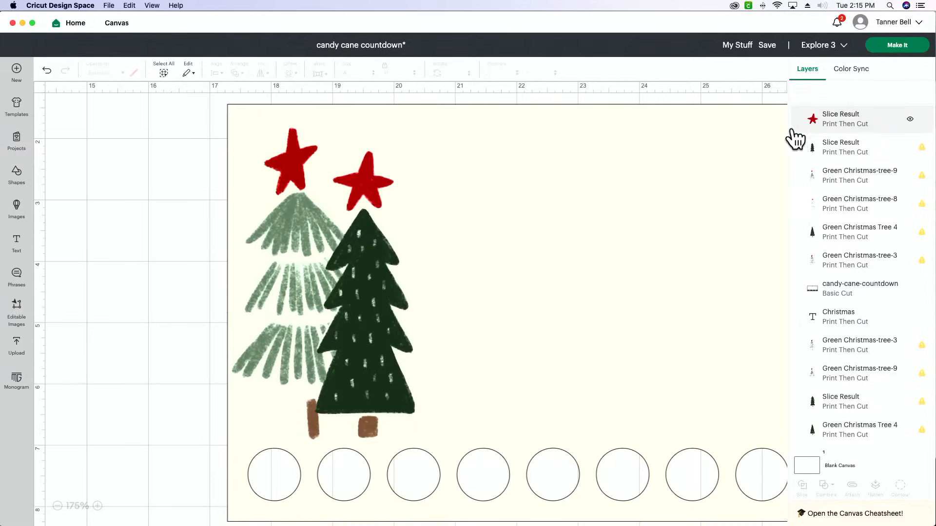
Move the cut-out red star off the tree to the empty canvas left of the panel
{"action": "left_click_drag", "start_coordinate": [359, 183], "coordinate": [178, 221]}
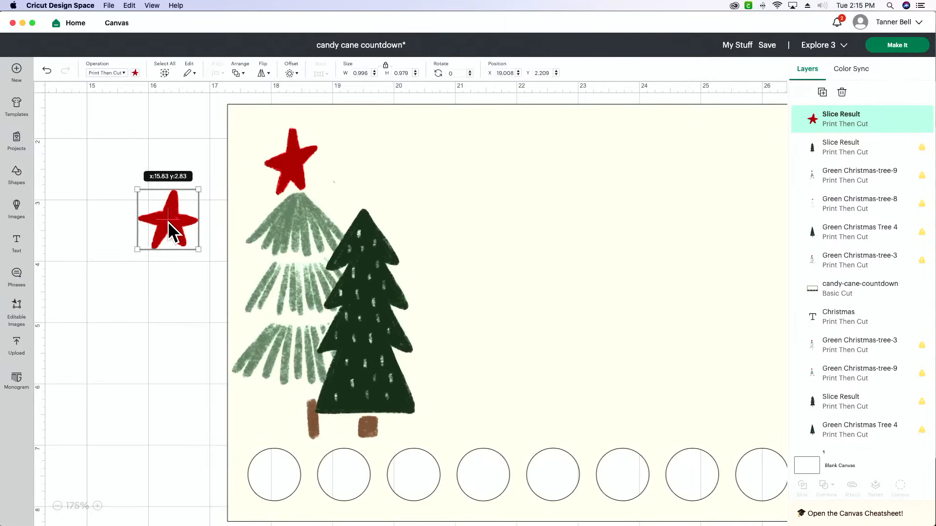
{"action": "scroll", "coordinate": [167, 221], "scroll_direction": "right", "scroll_amount": 5}
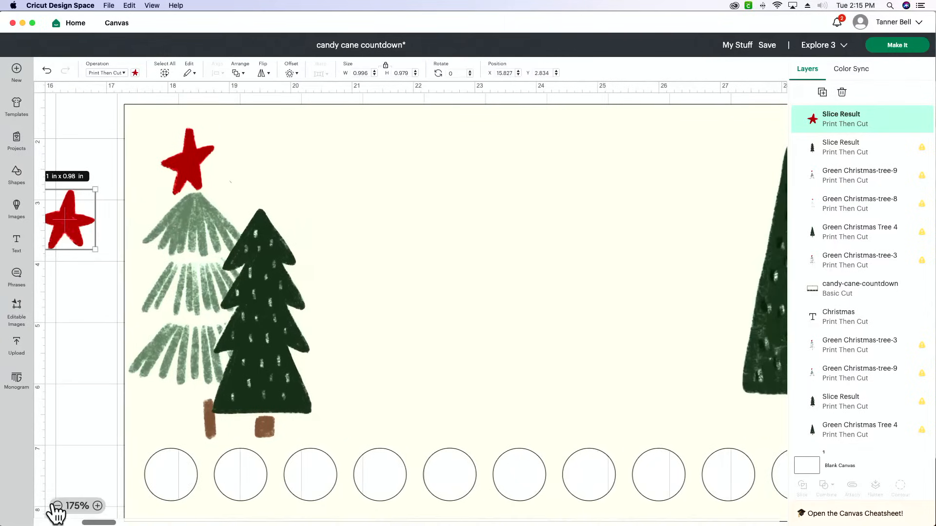
{"action": "left_click", "coordinate": [57, 506]}
{"action": "left_click", "coordinate": [57, 506]}
{"action": "left_click", "coordinate": [57, 506]}
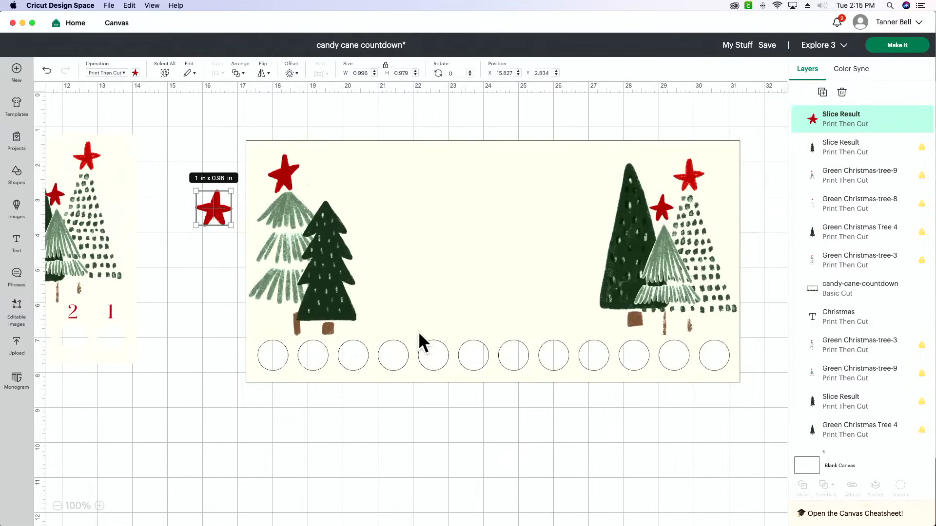
{"action": "scroll", "coordinate": [418, 331], "scroll_direction": "right", "scroll_amount": 6}
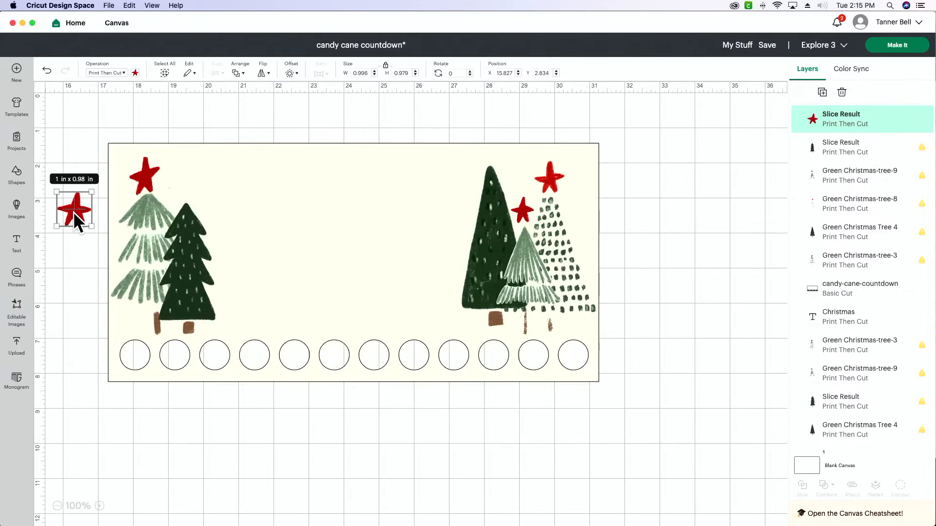
{"action": "left_click_drag", "start_coordinate": [74, 212], "coordinate": [76, 209]}
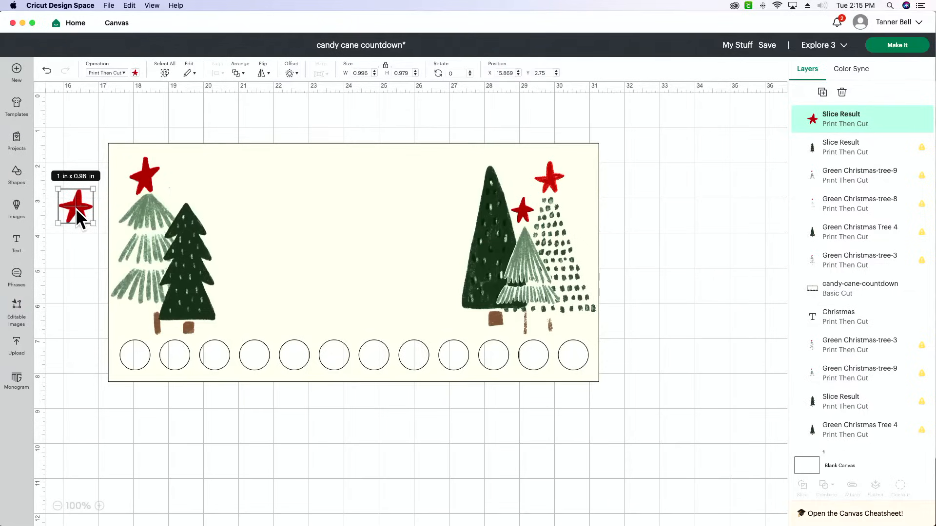
Duplicate the cut-out star three times, try copies above the dark green trees, and move them back beside the panel
{"action": "key", "text": "super+d"}
{"action": "key", "text": "super+d"}
{"action": "key", "text": "super+d"}
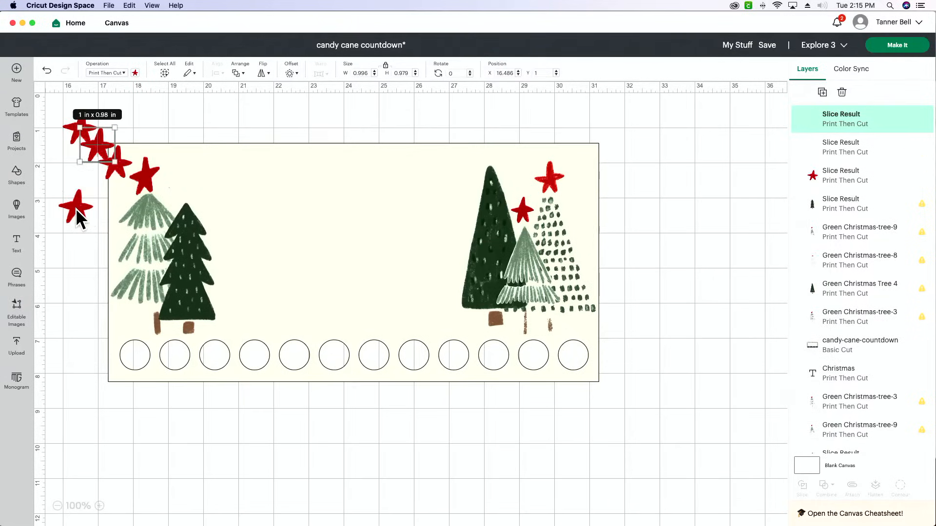
{"action": "left_click_drag", "start_coordinate": [117, 165], "coordinate": [493, 167]}
{"action": "left_click_drag", "start_coordinate": [112, 159], "coordinate": [186, 200]}
{"action": "left_click_drag", "start_coordinate": [74, 207], "coordinate": [78, 259]}
{"action": "left_click_drag", "start_coordinate": [186, 202], "coordinate": [62, 238]}
{"action": "left_click_drag", "start_coordinate": [470, 172], "coordinate": [77, 207]}
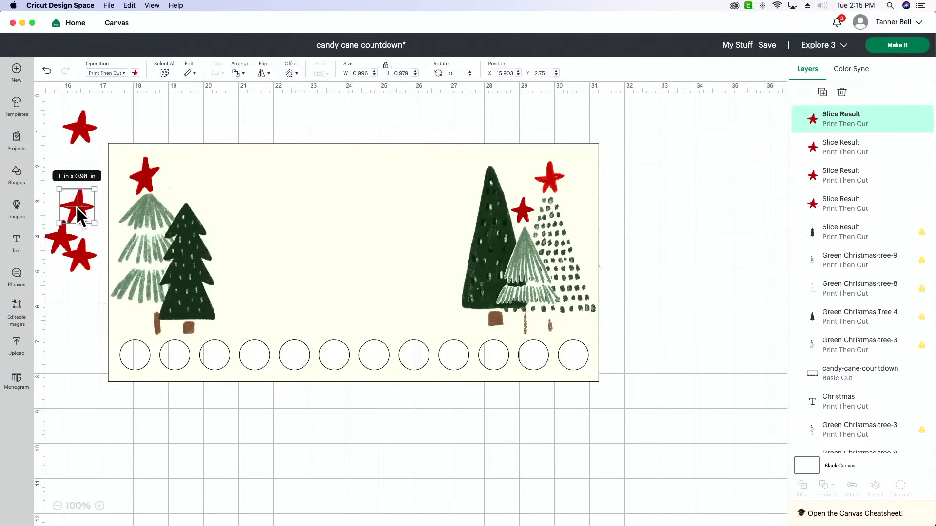
Gather the four loose red stars into a pile left of the panel and delete them together
{"action": "left_click", "coordinate": [534, 262]}
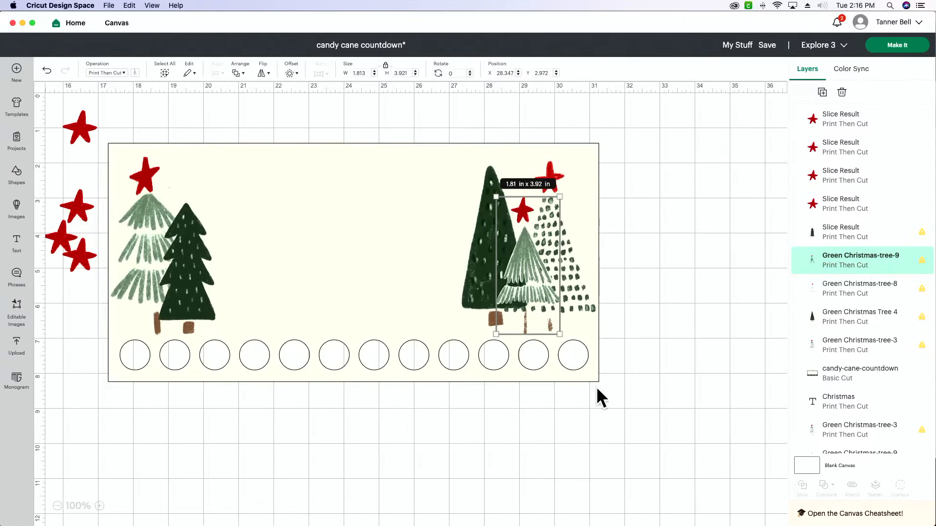
{"action": "scroll", "coordinate": [598, 389], "scroll_direction": "left", "scroll_amount": 5}
{"action": "scroll", "coordinate": [598, 386], "scroll_direction": "right", "scroll_amount": 2}
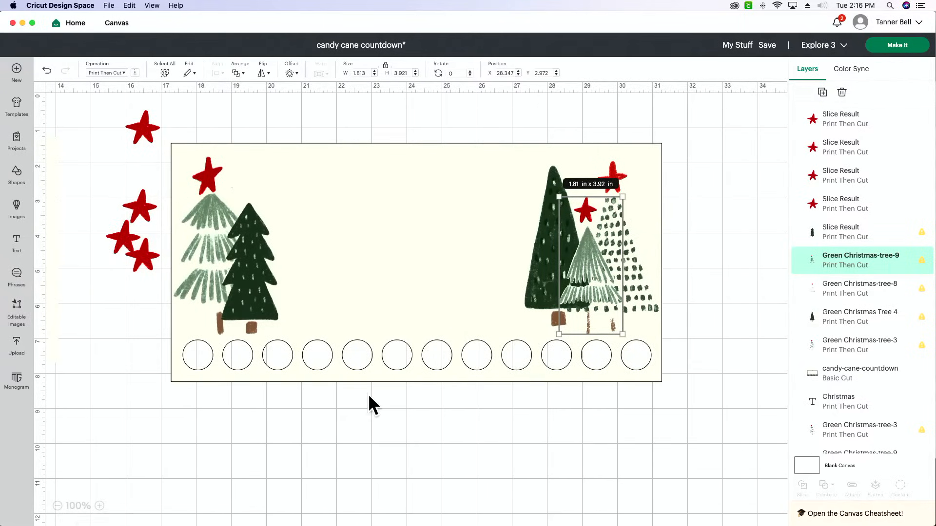
{"action": "left_click_drag", "start_coordinate": [150, 260], "coordinate": [119, 172]}
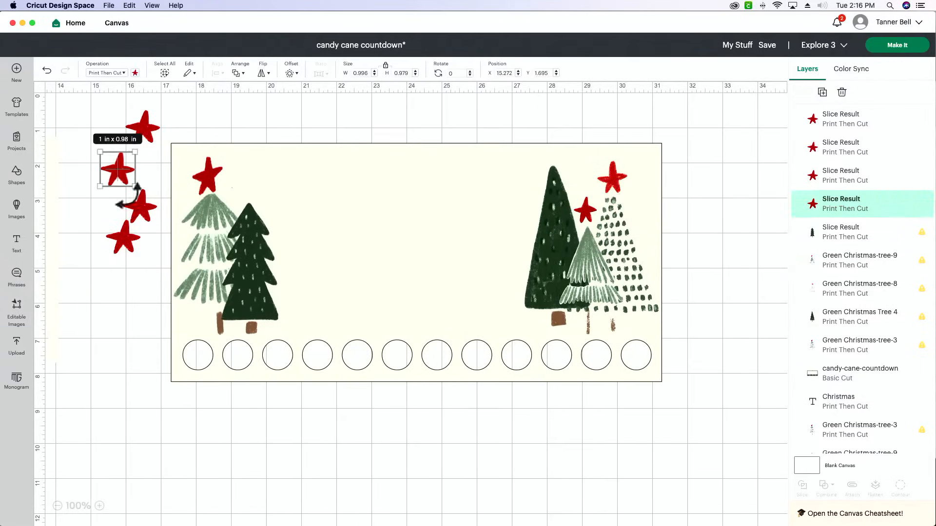
{"action": "left_click_drag", "start_coordinate": [140, 206], "coordinate": [122, 178]}
{"action": "left_click_drag", "start_coordinate": [119, 232], "coordinate": [121, 168]}
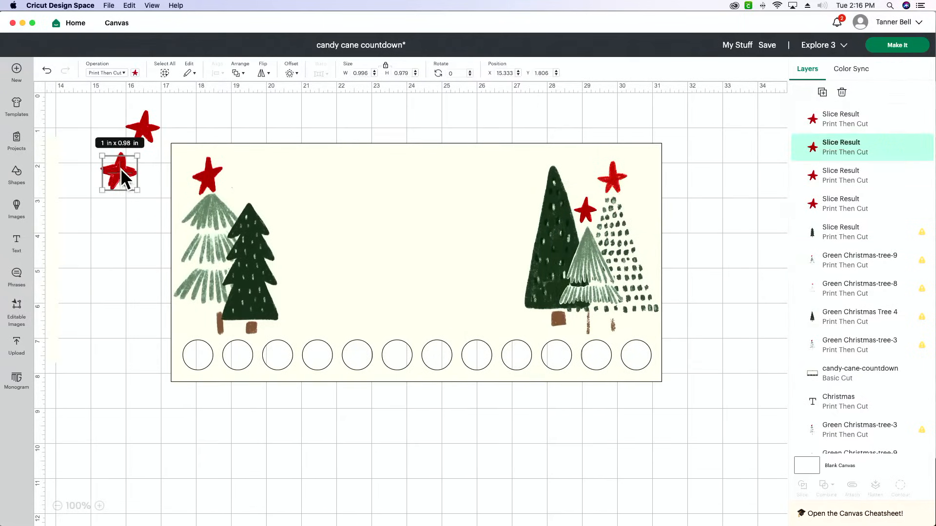
{"action": "left_click_drag", "start_coordinate": [145, 131], "coordinate": [121, 180]}
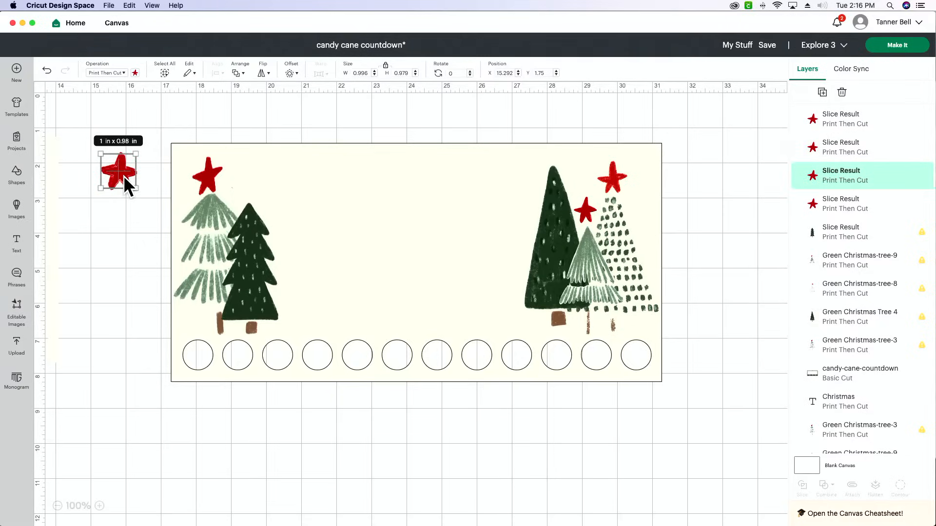
{"action": "left_click_drag", "start_coordinate": [87, 129], "coordinate": [130, 199]}
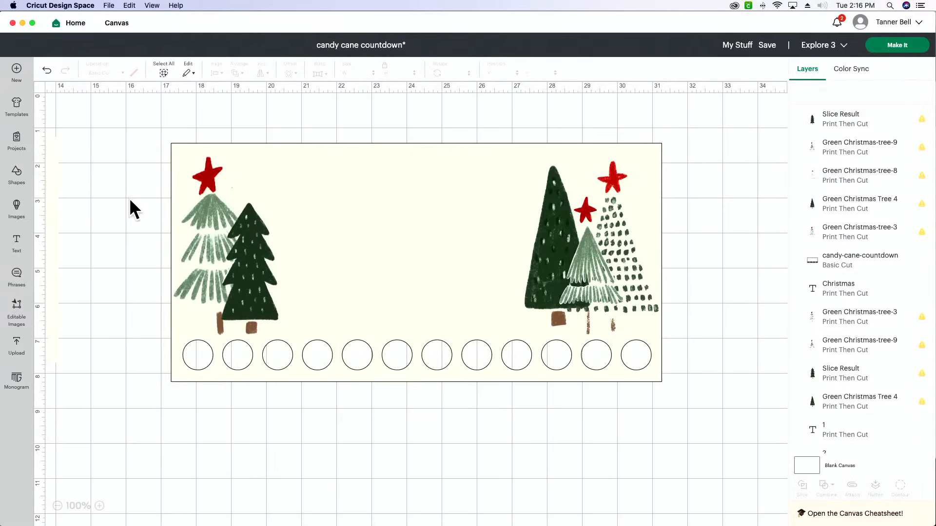
{"action": "scroll", "coordinate": [129, 198], "scroll_direction": "right", "scroll_amount": 3}
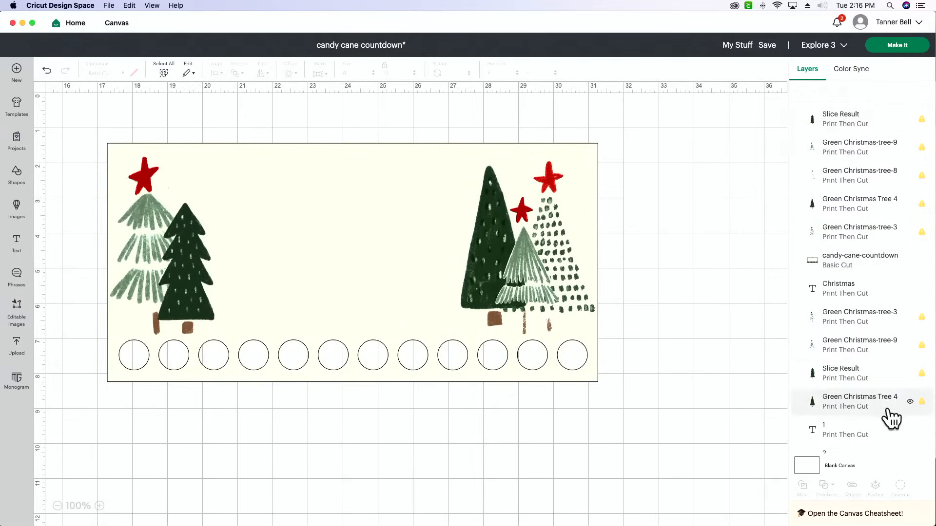
{"action": "left_click_drag", "start_coordinate": [680, 247], "coordinate": [78, 336]}
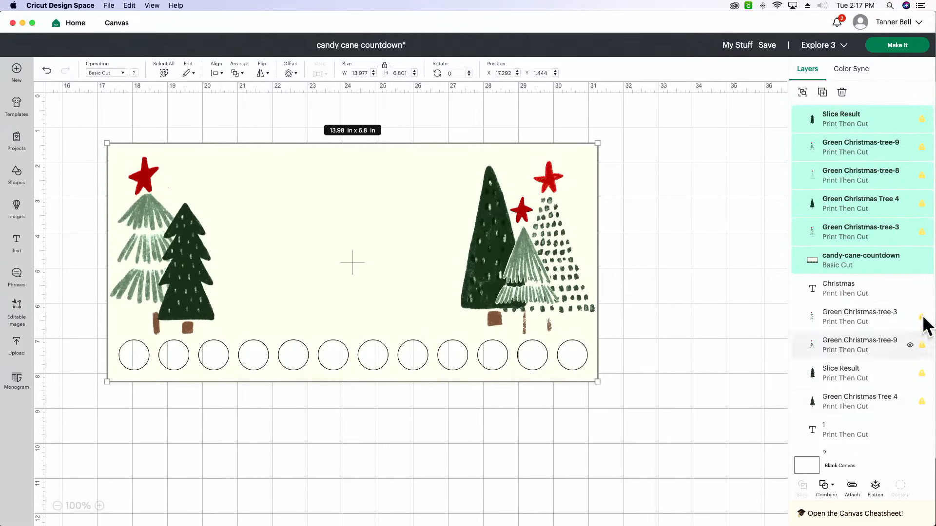
{"action": "left_click", "coordinate": [719, 340]}
Add the text "Christmas" to the canvas in the Tulip system font
{"action": "scroll", "coordinate": [711, 337], "scroll_direction": "left", "scroll_amount": 3}
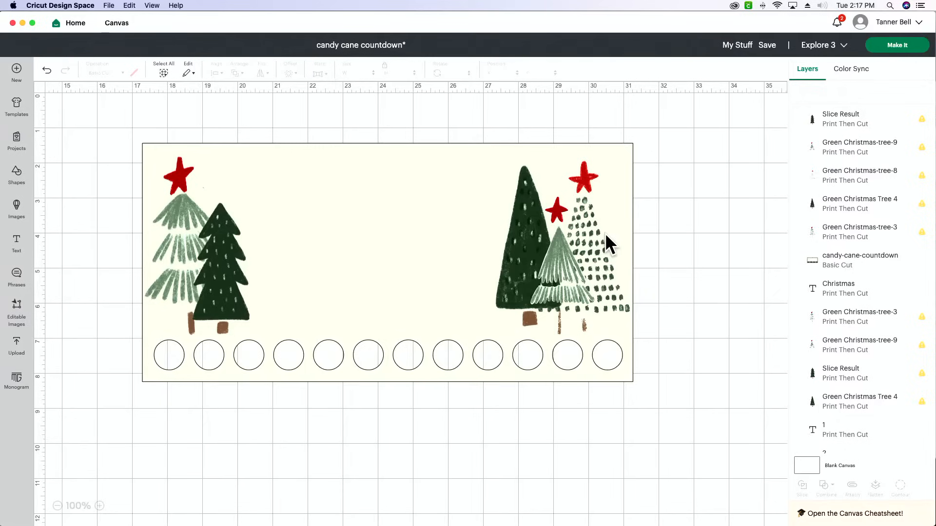
{"action": "left_click", "coordinate": [18, 246]}
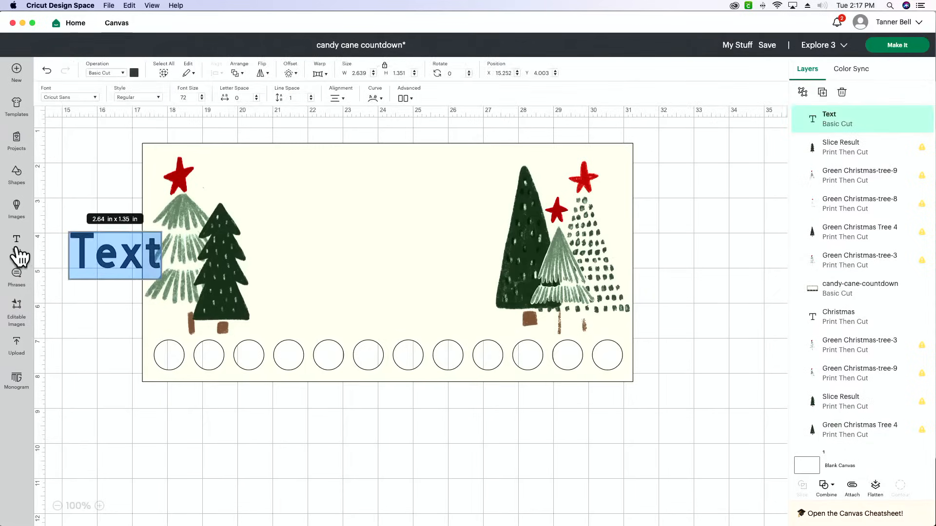
{"action": "left_click", "coordinate": [72, 95]}
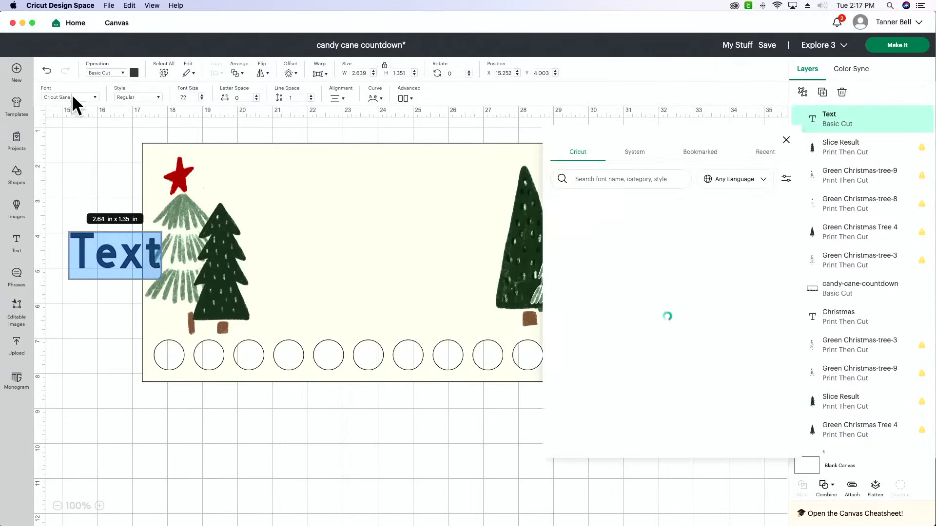
{"action": "left_click", "coordinate": [640, 159]}
{"action": "left_click", "coordinate": [641, 179]}
{"action": "type", "text": "tulip"}
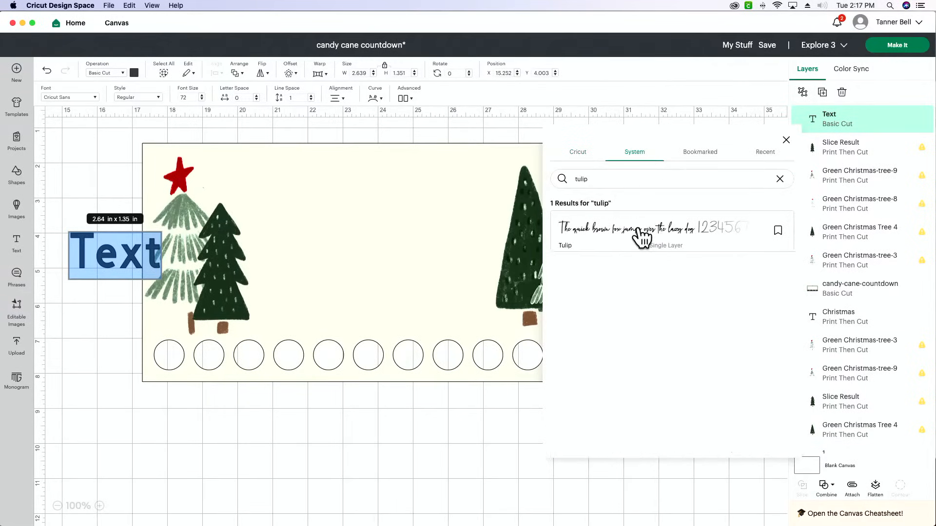
{"action": "left_click", "coordinate": [639, 236]}
{"action": "double_click", "coordinate": [109, 262]}
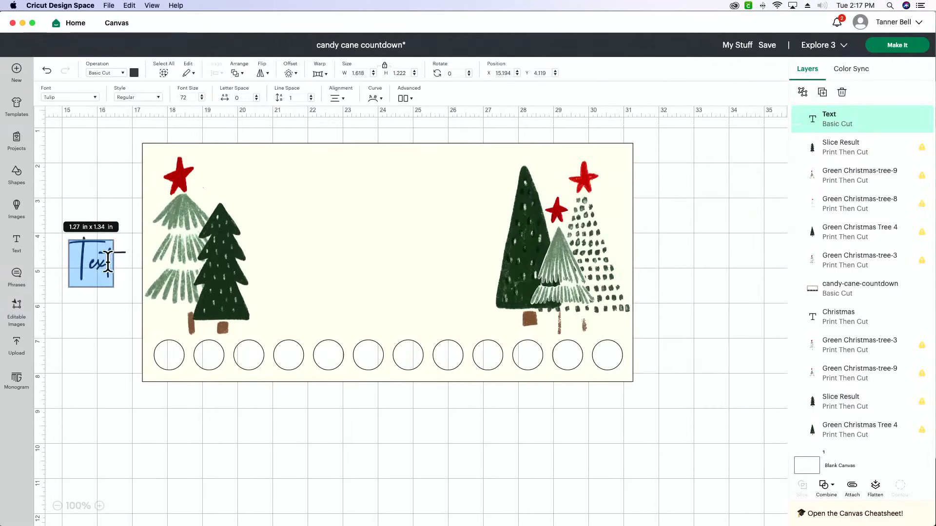
{"action": "type", "text": "Chr"}
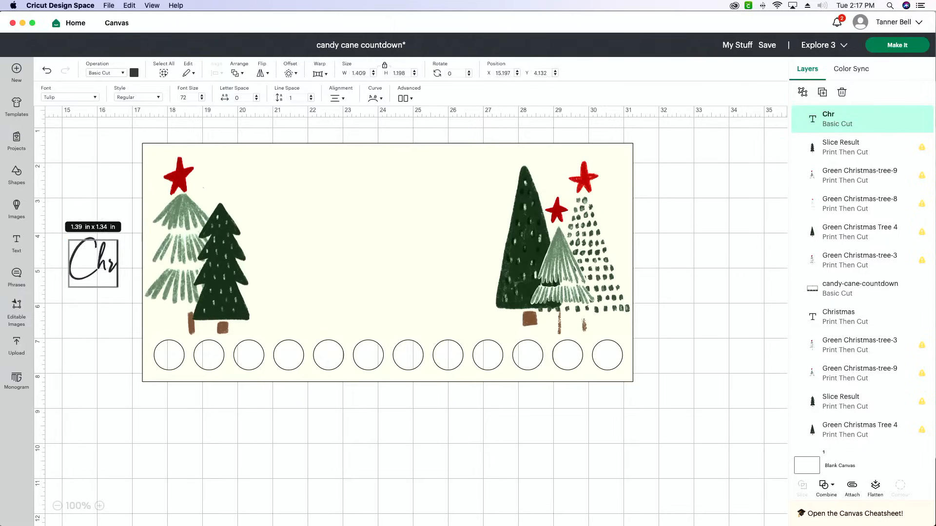
{"action": "type", "text": "istmas"}
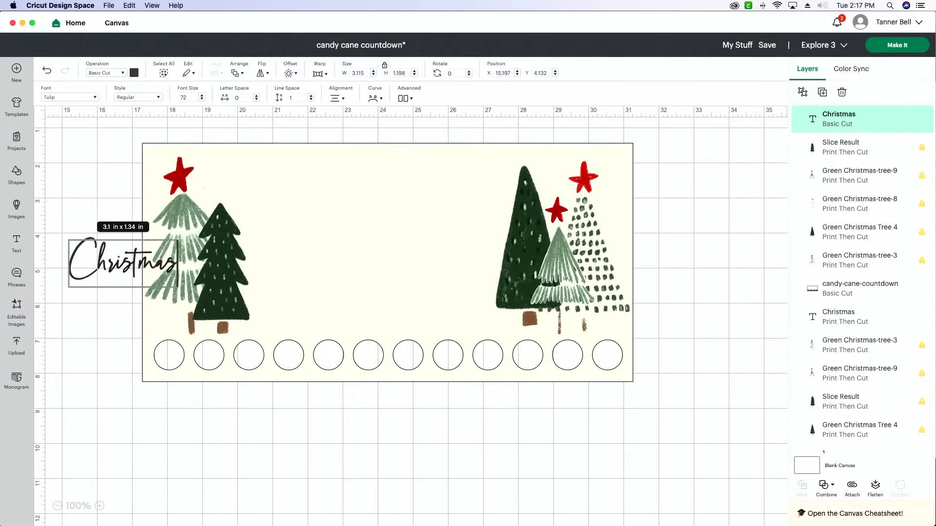
{"action": "left_click", "coordinate": [93, 325]}
Move the Christmas text onto the panel, enlarge it to about 8.5 x 3.27 in, and place it between the tree groups
{"action": "left_click", "coordinate": [120, 247]}
{"action": "left_click_drag", "start_coordinate": [131, 256], "coordinate": [360, 230]}
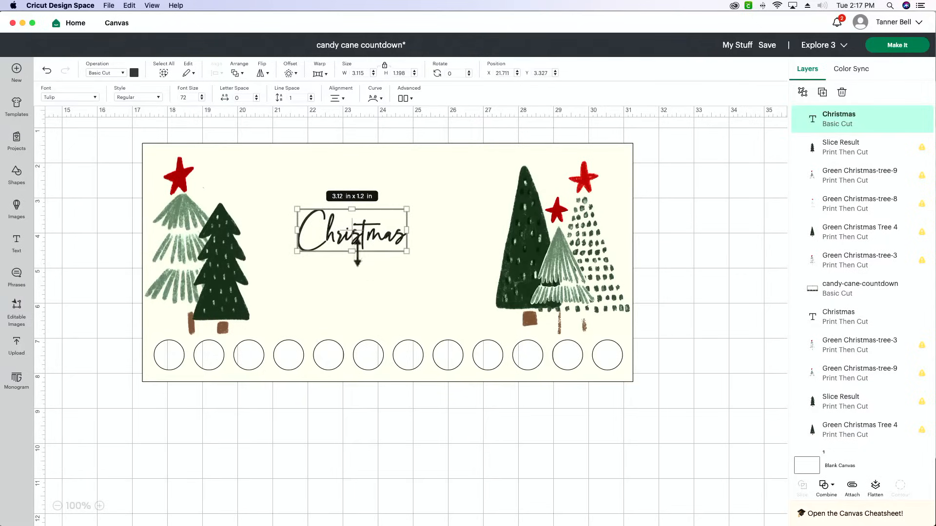
{"action": "left_click_drag", "start_coordinate": [406, 250], "coordinate": [561, 310]}
{"action": "left_click_drag", "start_coordinate": [475, 270], "coordinate": [412, 249]}
{"action": "left_click_drag", "start_coordinate": [498, 289], "coordinate": [520, 293]}
{"action": "left_click_drag", "start_coordinate": [493, 266], "coordinate": [490, 262]}
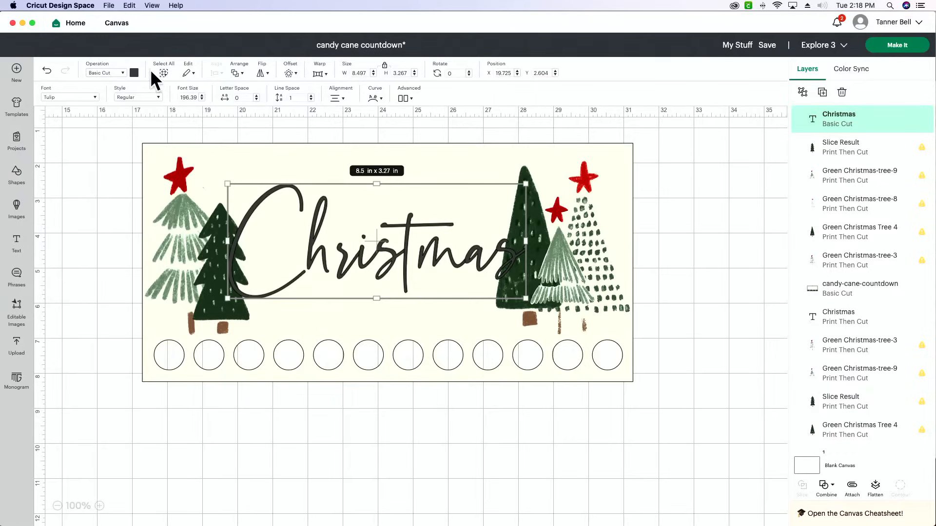
Recolour the Christmas text red and shift it slightly down between the trees
{"action": "left_click", "coordinate": [135, 72]}
{"action": "left_click", "coordinate": [169, 115]}
{"action": "left_click", "coordinate": [91, 188]}
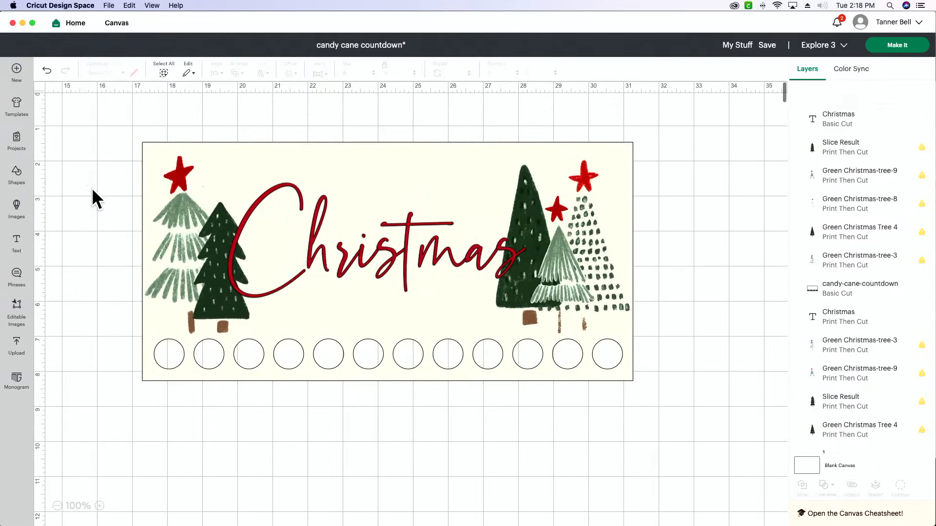
{"action": "left_click_drag", "start_coordinate": [425, 254], "coordinate": [423, 259]}
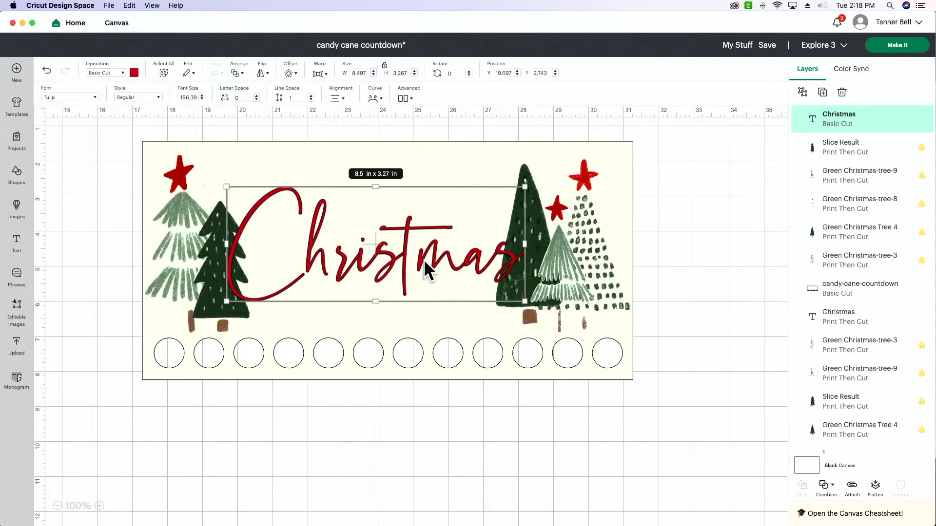
{"action": "left_click", "coordinate": [69, 265]}
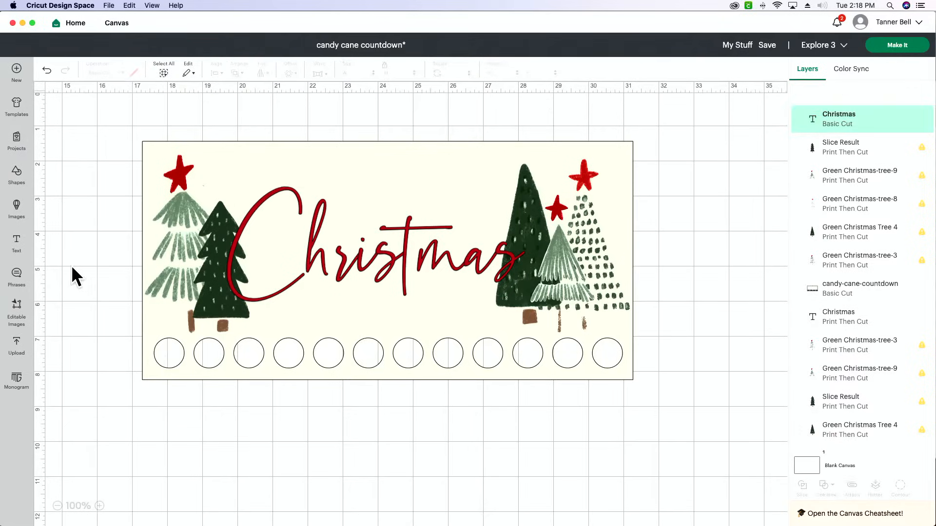
Move the three trees at the right end of the panel up together, farther from the row of circles
{"action": "left_click", "coordinate": [174, 240]}
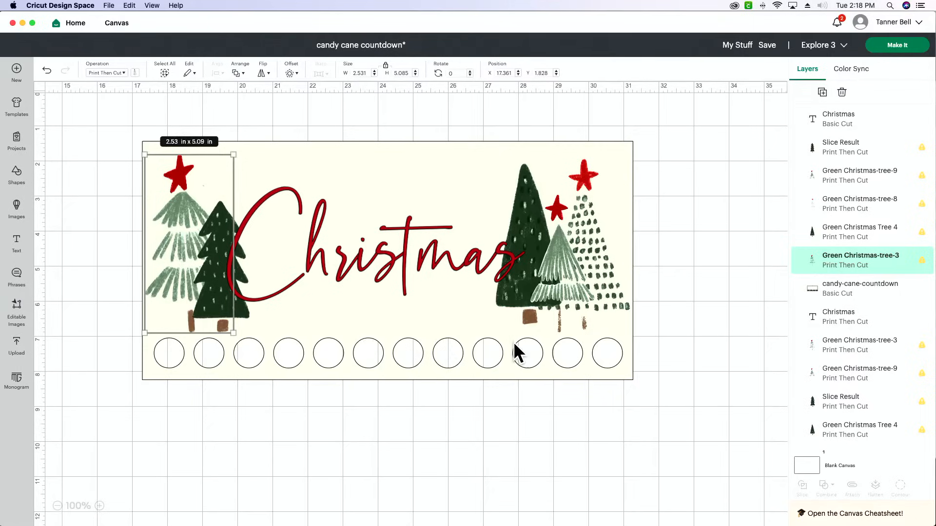
{"action": "left_click", "coordinate": [525, 311]}
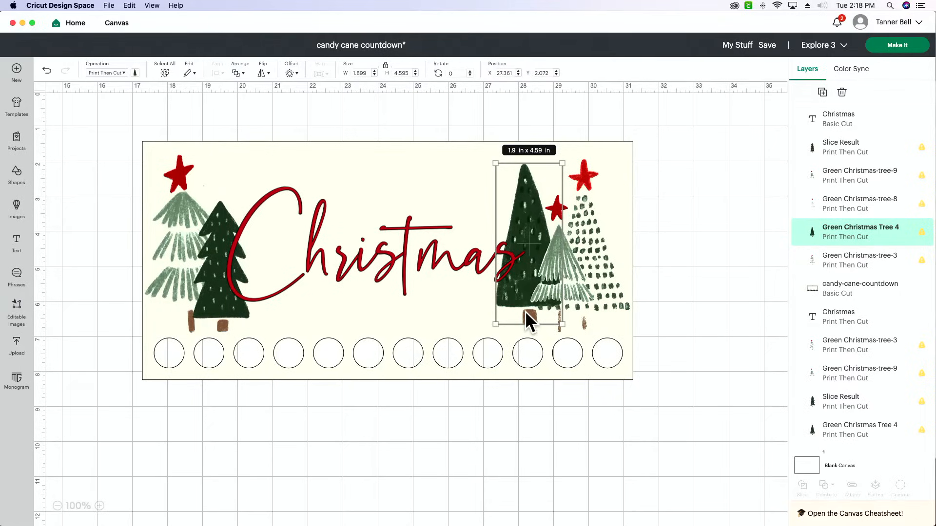
{"action": "left_click", "coordinate": [580, 284], "text": "shift"}
{"action": "left_click", "coordinate": [602, 295], "text": "shift"}
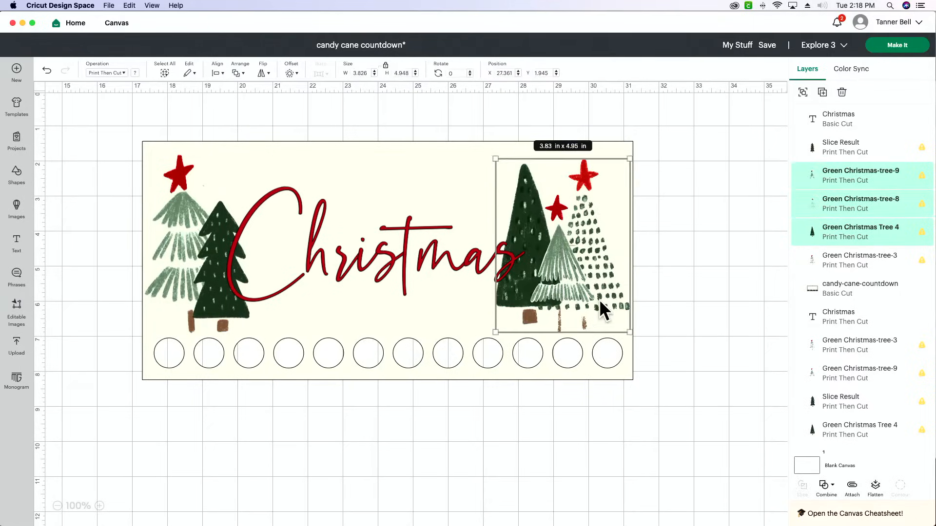
{"action": "left_click_drag", "start_coordinate": [592, 287], "coordinate": [589, 274]}
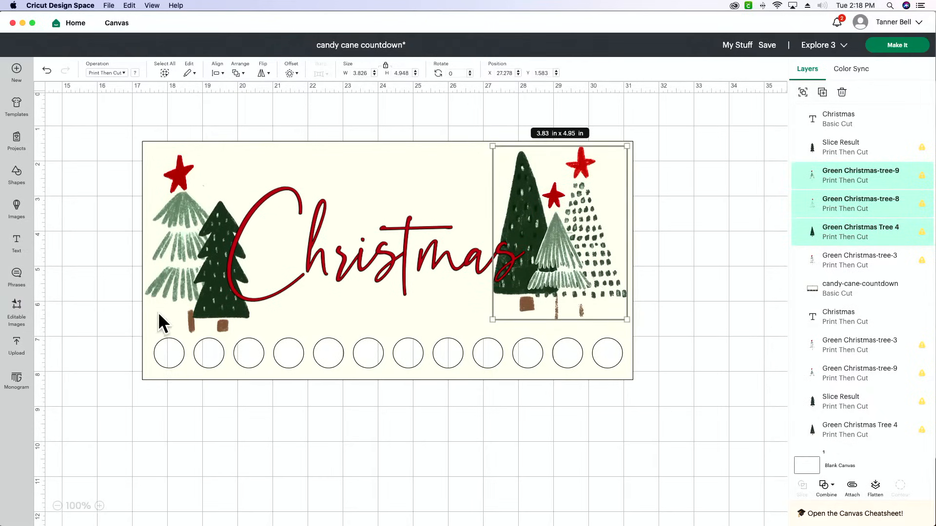
Shrink the two trees at the left end of the panel slightly and move them up to match the right group
{"action": "left_click", "coordinate": [218, 306]}
{"action": "left_click", "coordinate": [169, 285], "text": "shift"}
{"action": "left_click_drag", "start_coordinate": [197, 291], "coordinate": [197, 282]}
{"action": "left_click_drag", "start_coordinate": [246, 146], "coordinate": [233, 159]}
{"action": "left_click_drag", "start_coordinate": [203, 261], "coordinate": [205, 248]}
{"action": "left_click", "coordinate": [118, 332]}
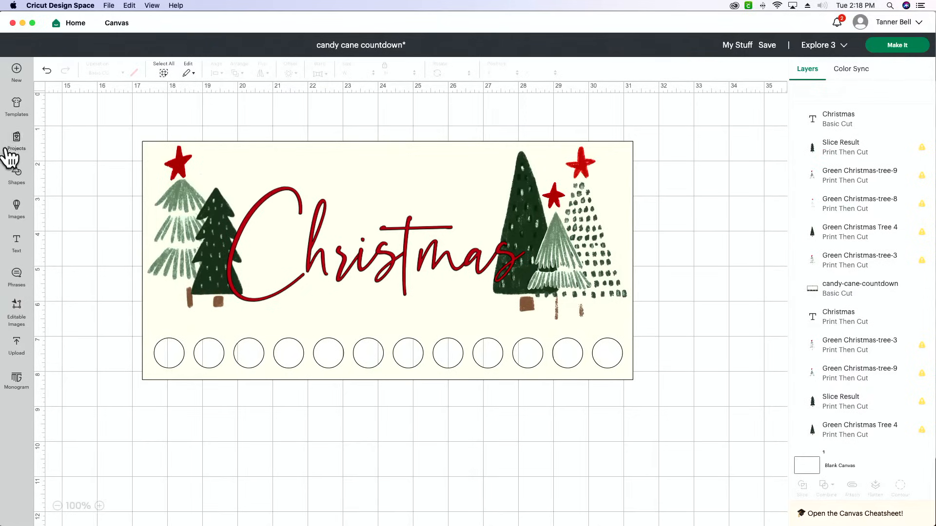
Add a new text box in the Illuminate system font and place it above the Christmas text
{"action": "left_click", "coordinate": [16, 244]}
{"action": "left_click", "coordinate": [80, 97]}
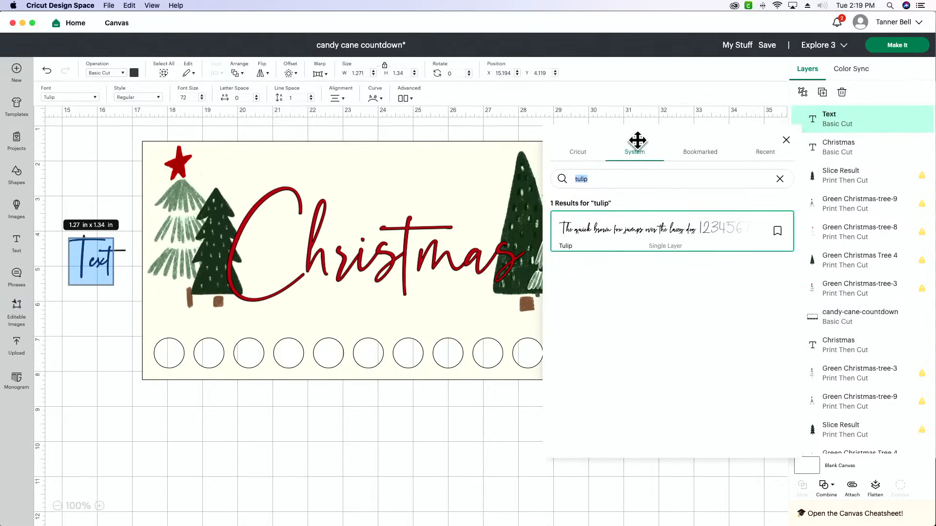
{"action": "type", "text": "ill"}
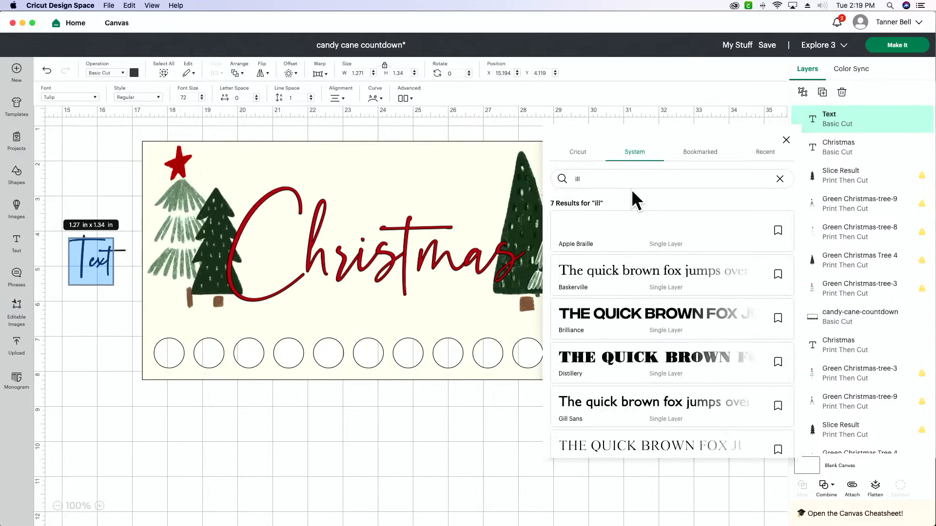
{"action": "type", "text": "um"}
{"action": "left_click", "coordinate": [615, 250]}
{"action": "left_click_drag", "start_coordinate": [136, 255], "coordinate": [395, 194]}
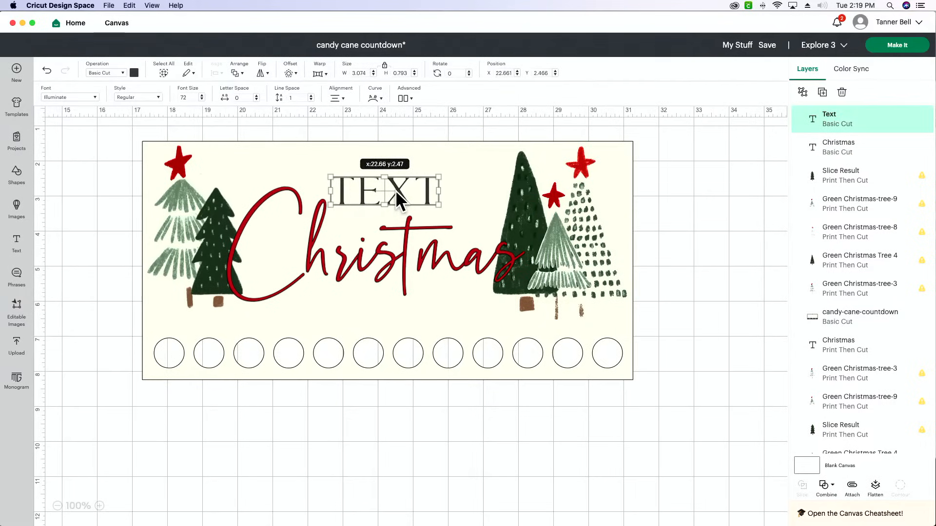
Replace the placeholder text above Christmas with "the" followed by the family's surname
{"action": "double_click", "coordinate": [396, 190]}
{"action": "type", "text": "the mcc"}
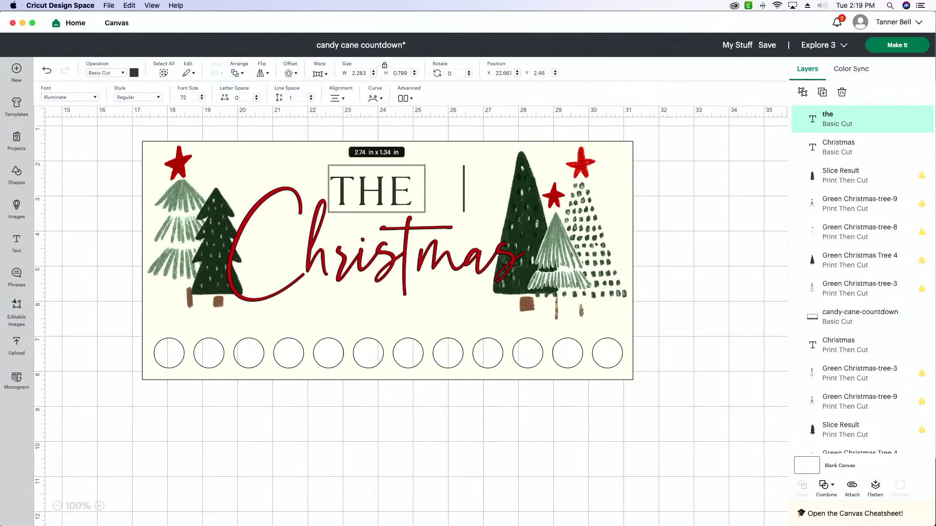
{"action": "type", "text": "o"}
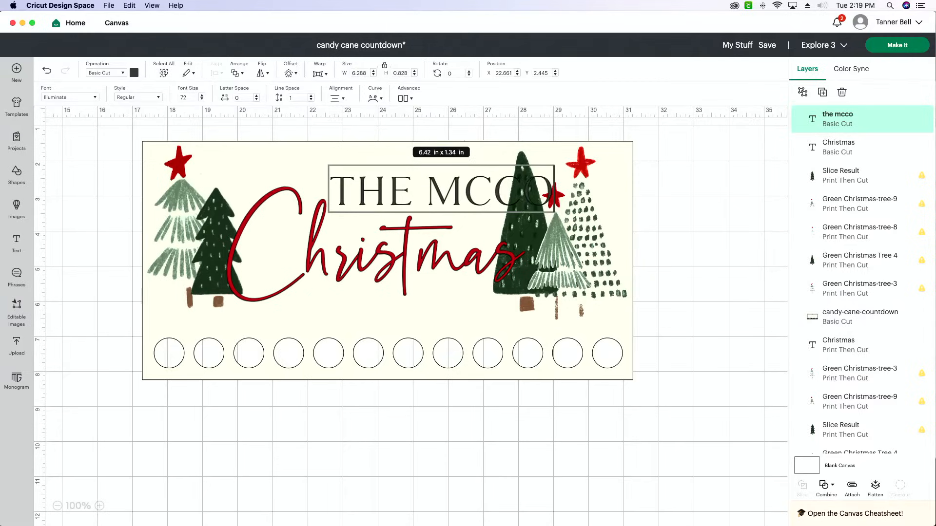
{"action": "type", "text": "y"}
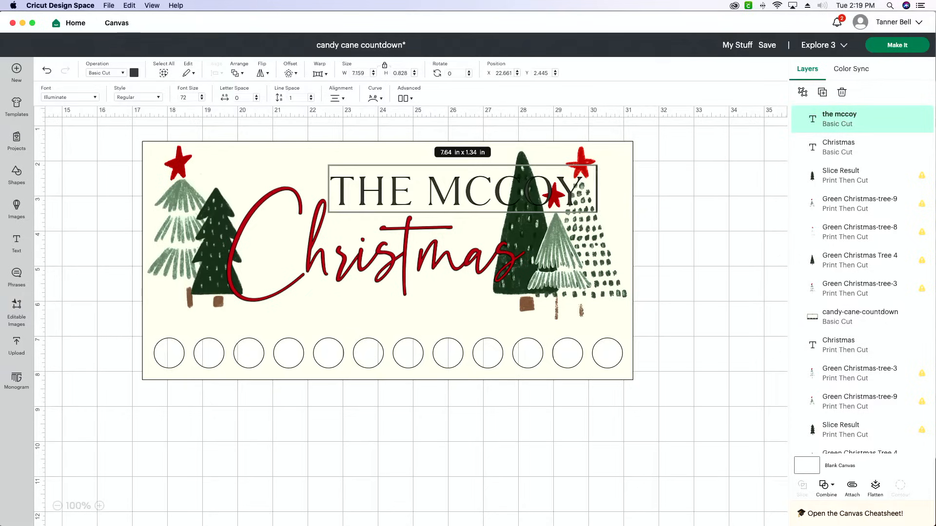
Replace the family wording above Christmas with the child's first name in possessive form
{"action": "key", "text": "BackSpace"}
{"action": "key", "text": "BackSpace"}
{"action": "key", "text": "BackSpace"}
{"action": "key", "text": "BackSpace"}
{"action": "key", "text": "BackSpace"}
{"action": "key", "text": "BackSpace"}
{"action": "key", "text": "BackSpace"}
{"action": "key", "text": "BackSpace"}
{"action": "key", "text": "BackSpace"}
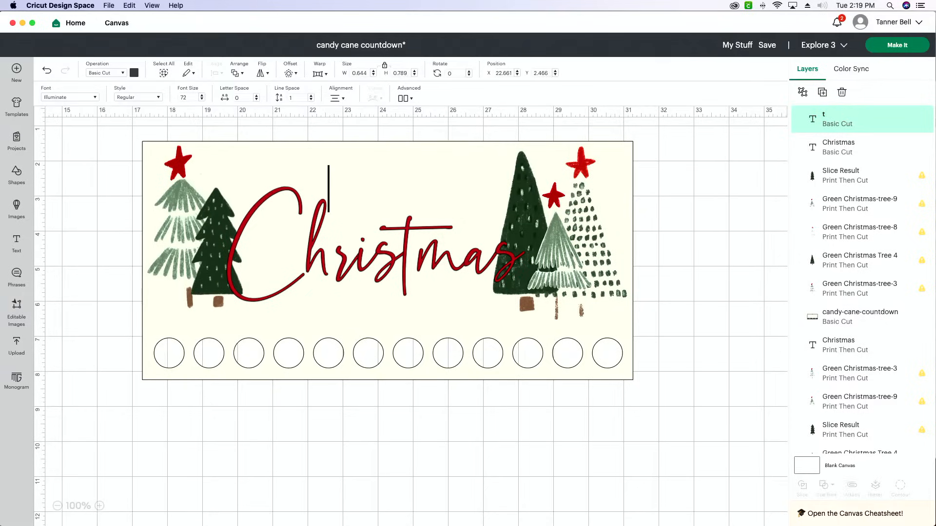
{"action": "type", "text": "asher's"}
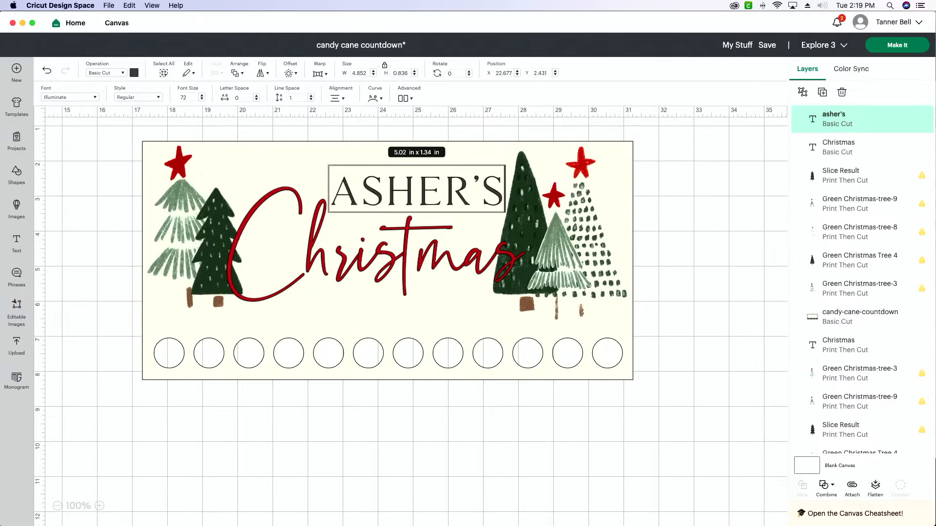
{"action": "scroll", "coordinate": [627, 224], "scroll_direction": "down", "scroll_amount": 1}
{"action": "left_click", "coordinate": [628, 225]}
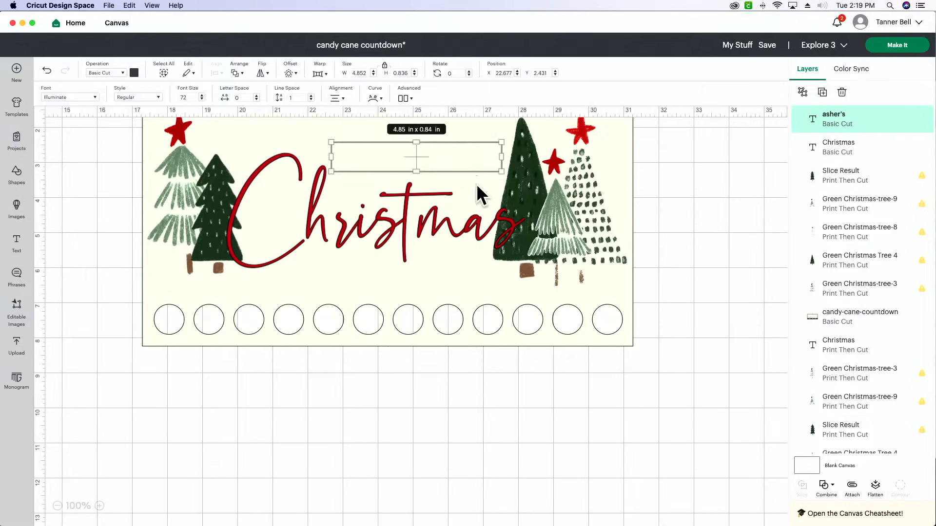
Shrink the name text to about 3.94 x 0.68 in and position it just above the Christmas text
{"action": "scroll", "coordinate": [539, 173], "scroll_direction": "up", "scroll_amount": 1}
{"action": "scroll", "coordinate": [539, 173], "scroll_direction": "up", "scroll_amount": 1}
{"action": "left_click_drag", "start_coordinate": [502, 207], "coordinate": [445, 199]}
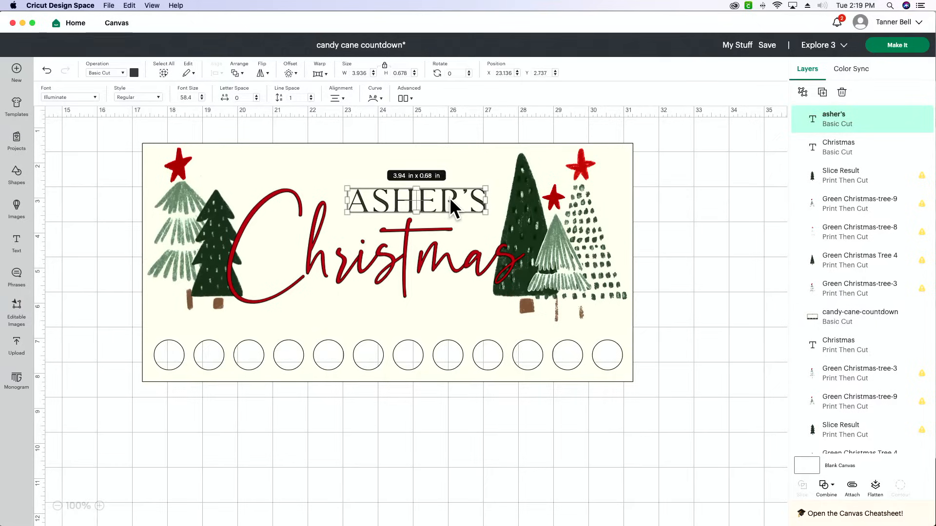
Paste a copy of the name text below the Christmas text and change its wording to "countdown"
{"action": "key", "text": "super+v"}
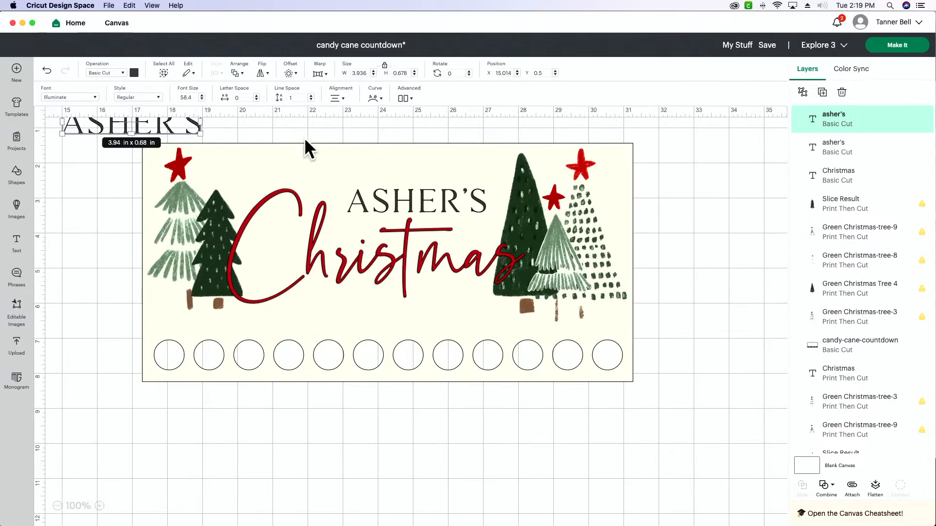
{"action": "left_click_drag", "start_coordinate": [182, 132], "coordinate": [425, 304]}
{"action": "double_click", "coordinate": [425, 305]}
{"action": "type", "text": "countdo"}
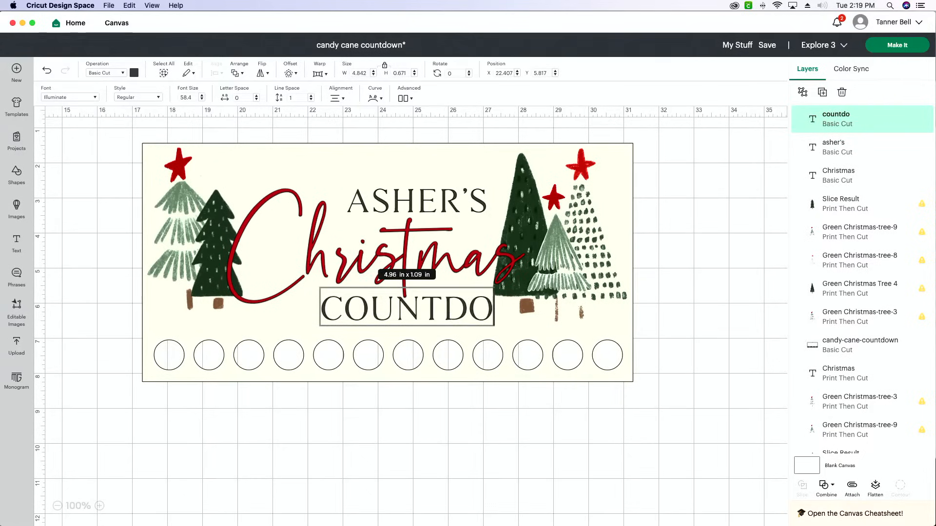
{"action": "type", "text": "wn"}
{"action": "left_click", "coordinate": [653, 319]}
Shrink the countdown text to about 5.04 x 0.52 in and center it horizontally with the Christmas text
{"action": "left_click_drag", "start_coordinate": [432, 310], "coordinate": [394, 309]}
{"action": "left_click_drag", "start_coordinate": [511, 317], "coordinate": [452, 306]}
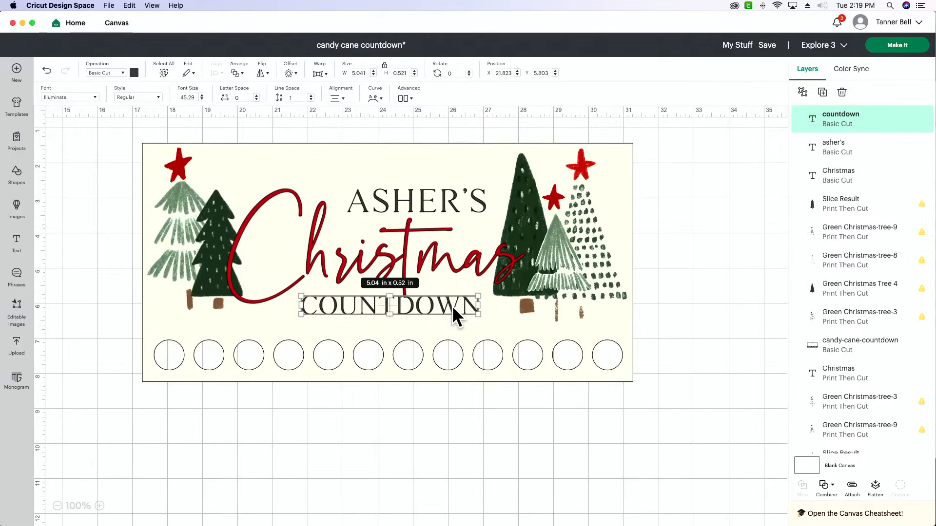
{"action": "left_click", "coordinate": [422, 259]}
{"action": "left_click", "coordinate": [426, 306], "text": "shift"}
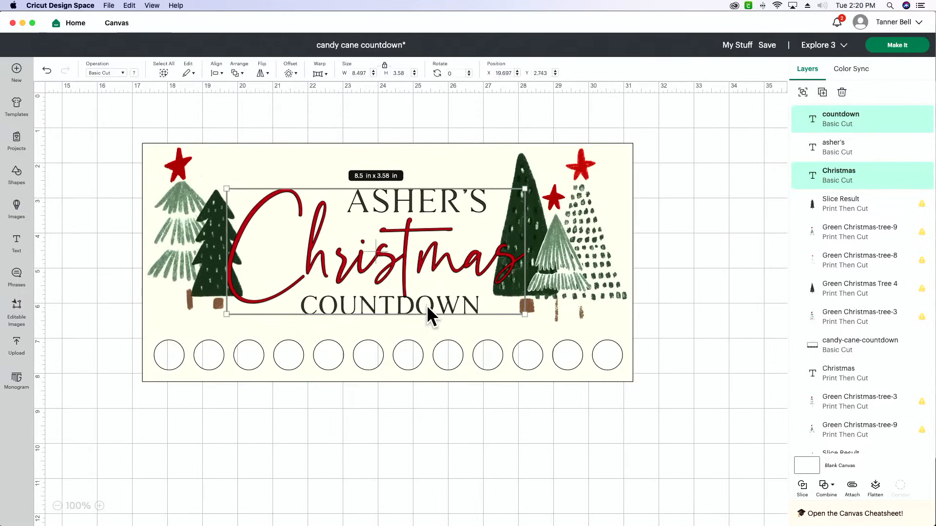
{"action": "left_click", "coordinate": [216, 73]}
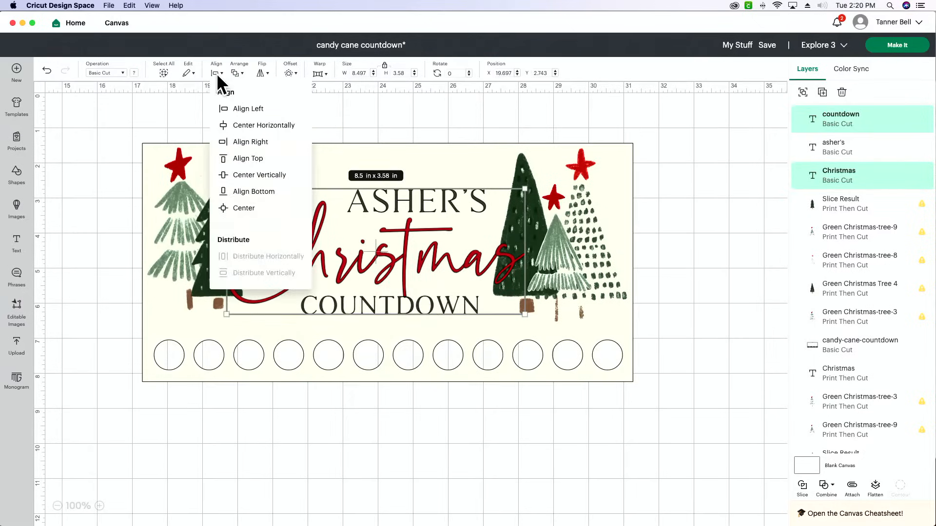
{"action": "left_click", "coordinate": [271, 125]}
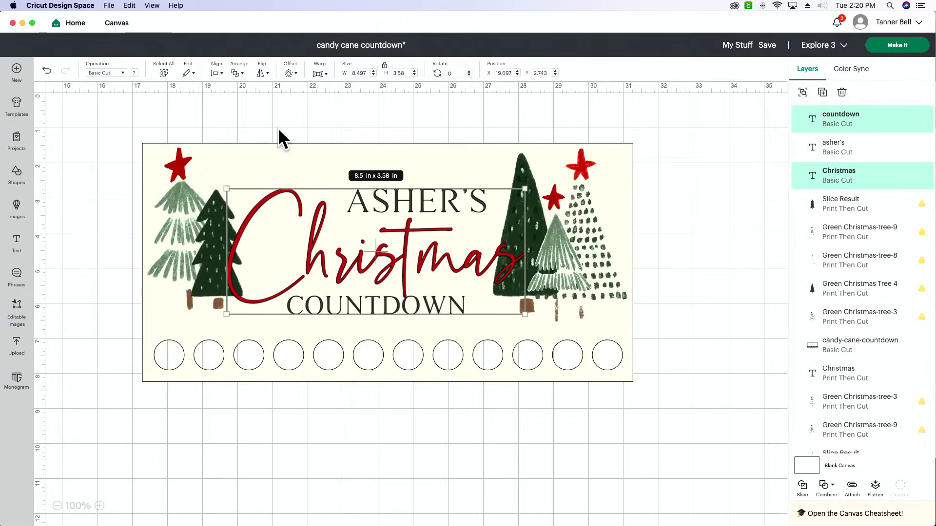
{"action": "left_click", "coordinate": [99, 197]}
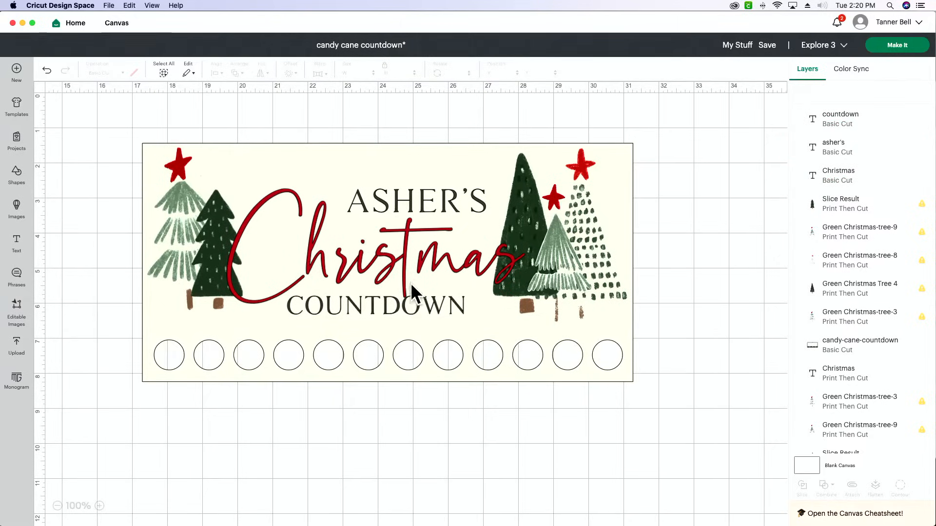
Nudge the countdown text slightly down, away from the Christmas lettering
{"action": "left_click", "coordinate": [415, 307]}
{"action": "key", "text": "Down"}
{"action": "key", "text": "Down"}
{"action": "key", "text": "Down"}
{"action": "key", "text": "Down"}
{"action": "key", "text": "Down"}
{"action": "key", "text": "Down"}
{"action": "key", "text": "Down"}
{"action": "key", "text": "Down"}
{"action": "key", "text": "Down"}
{"action": "key", "text": "Down"}
{"action": "key", "text": "Down"}
{"action": "key", "text": "Down"}
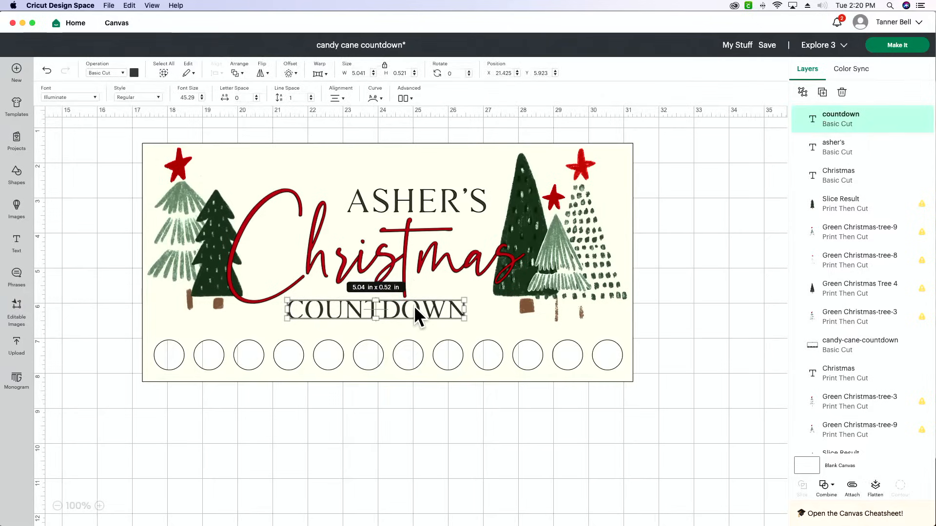
Recolor the name text and the countdown text dark red to match the Christmas lettering
{"action": "left_click", "coordinate": [734, 306]}
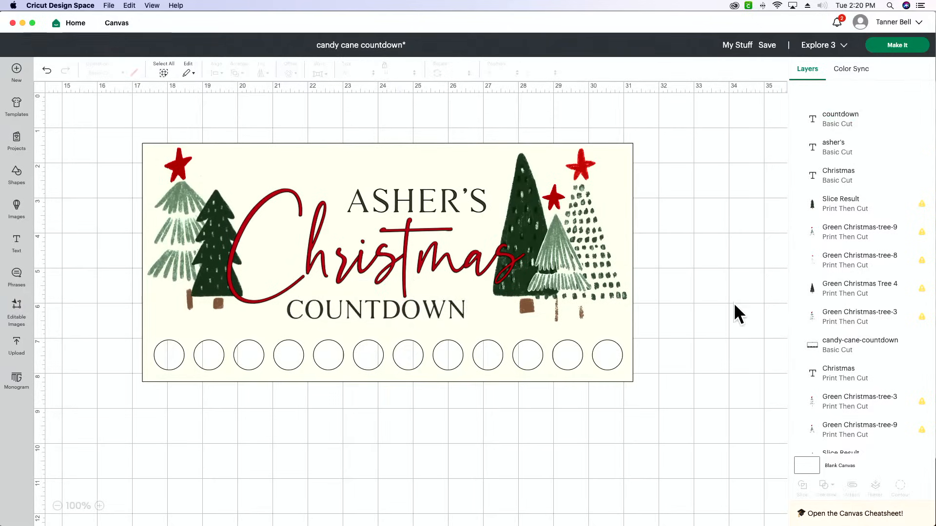
{"action": "left_click", "coordinate": [404, 315]}
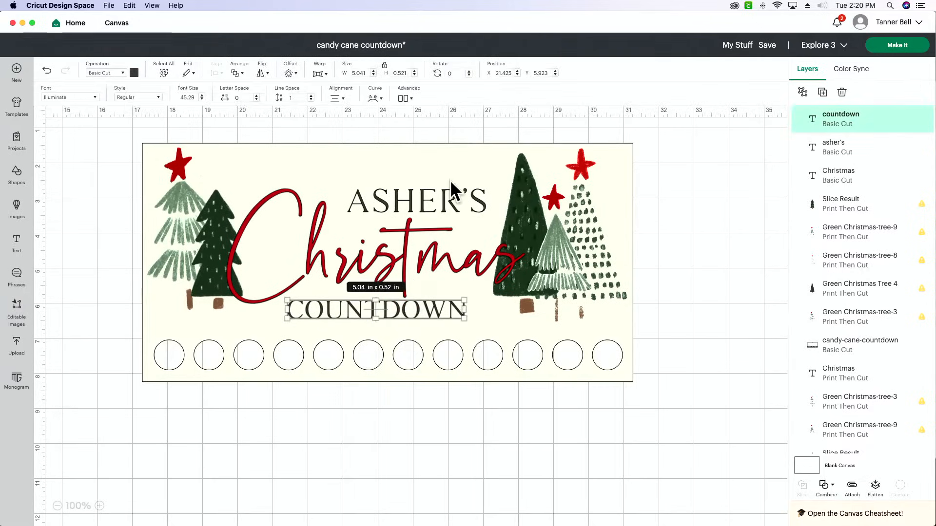
{"action": "left_click", "coordinate": [451, 199], "text": "shift"}
{"action": "left_click", "coordinate": [134, 72]}
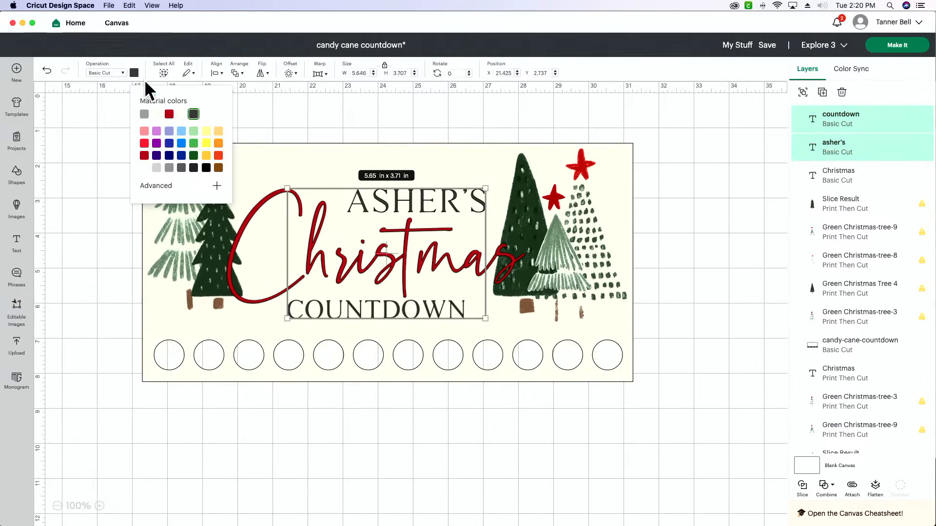
{"action": "left_click", "coordinate": [169, 114]}
{"action": "left_click", "coordinate": [93, 174]}
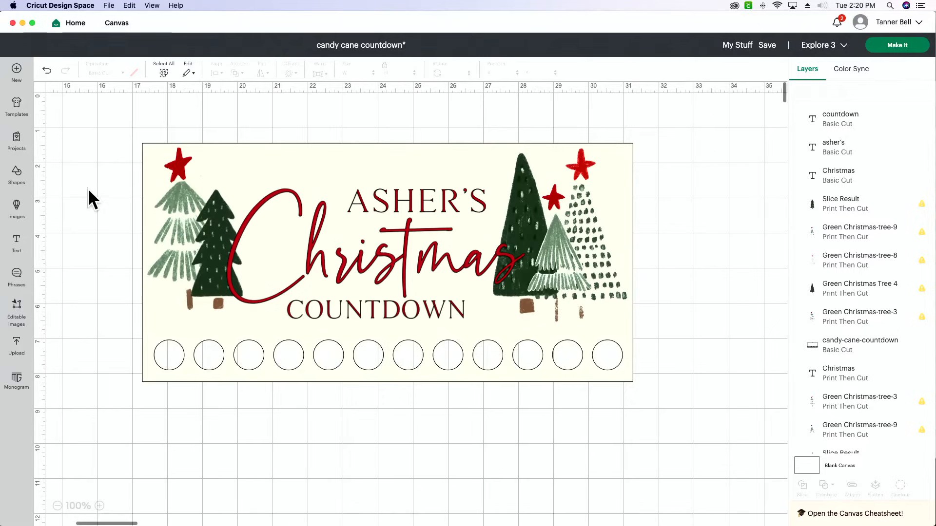
Shrink the countdown text to about 4.48 x 0.46 in
{"action": "scroll", "coordinate": [97, 194], "scroll_direction": "left", "scroll_amount": 1}
{"action": "left_click", "coordinate": [413, 316]}
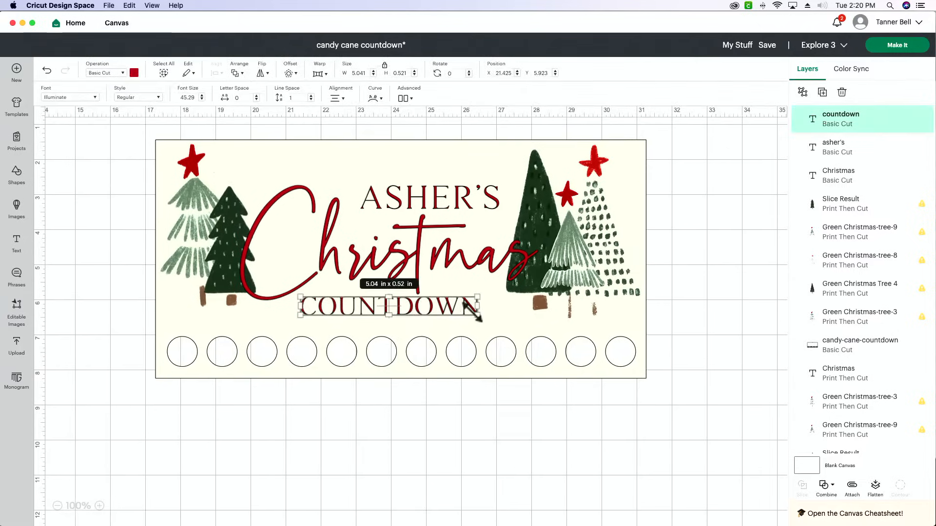
{"action": "left_click_drag", "start_coordinate": [477, 315], "coordinate": [436, 302]}
{"action": "double_click", "coordinate": [437, 300]}
{"action": "left_click", "coordinate": [438, 300]}
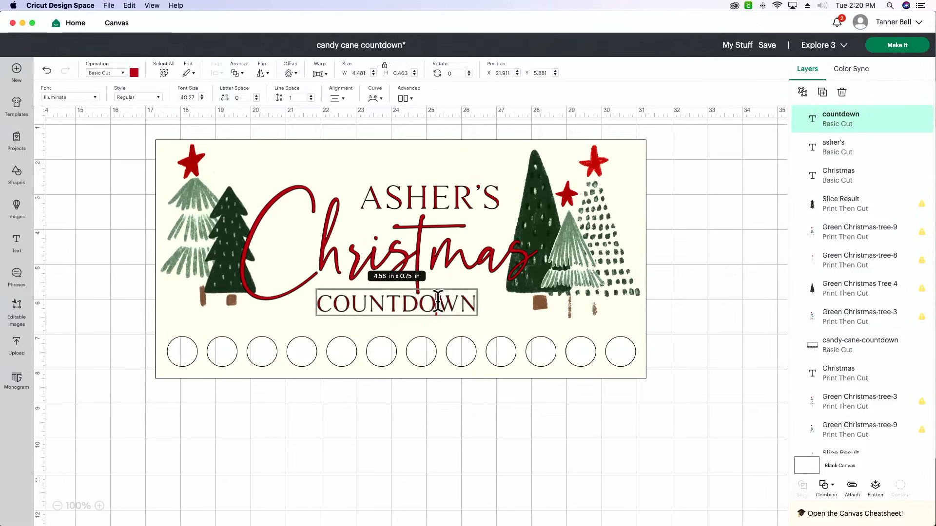
{"action": "left_click", "coordinate": [726, 321]}
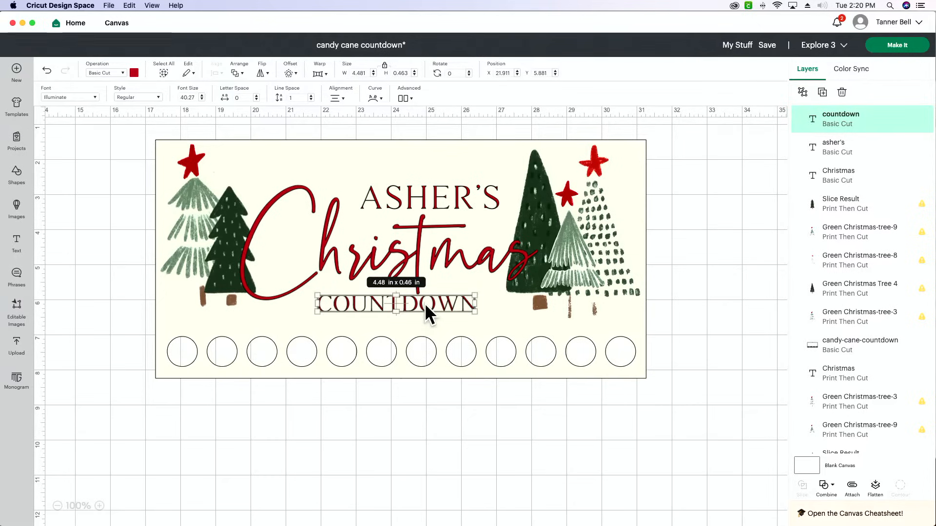
Paste a copy of the countdown text and place it in the empty canvas area below the panel
{"action": "key", "text": "ctrl+c"}
{"action": "key", "text": "ctrl+v"}
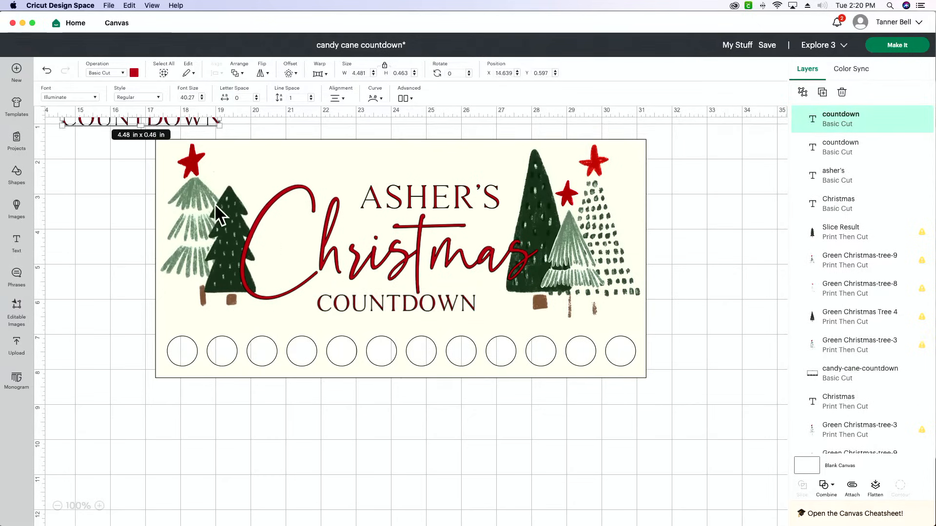
{"action": "left_click_drag", "start_coordinate": [197, 122], "coordinate": [413, 426]}
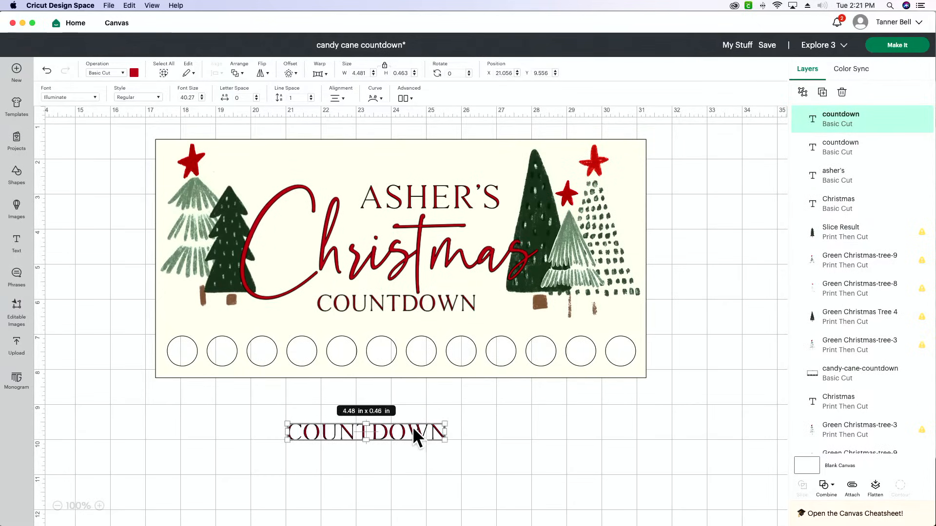
Replace the copied text's wording with the numbers 12 down to 1, each on its own line
{"action": "double_click", "coordinate": [414, 431]}
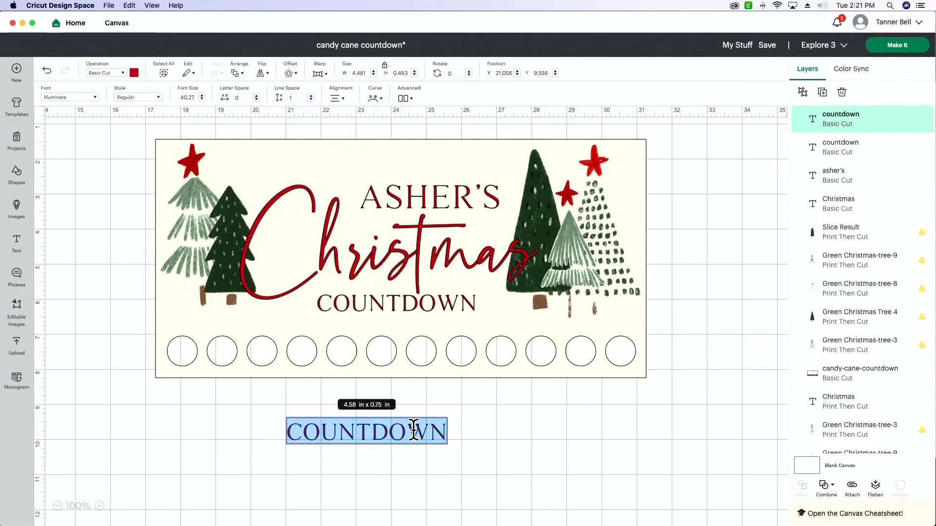
{"action": "scroll", "coordinate": [413, 430], "scroll_direction": "down", "scroll_amount": 3}
{"action": "scroll", "coordinate": [413, 431], "scroll_direction": "down", "scroll_amount": 1}
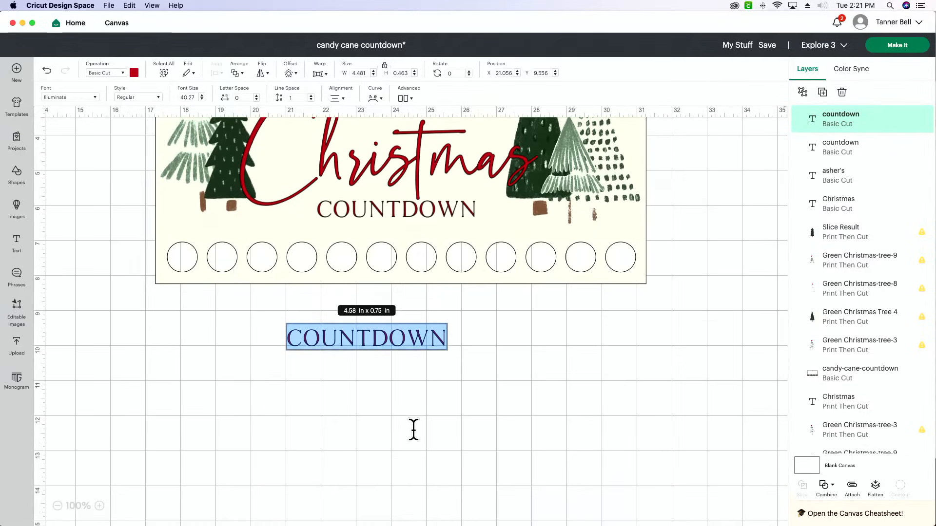
{"action": "key", "text": "BackSpace"}
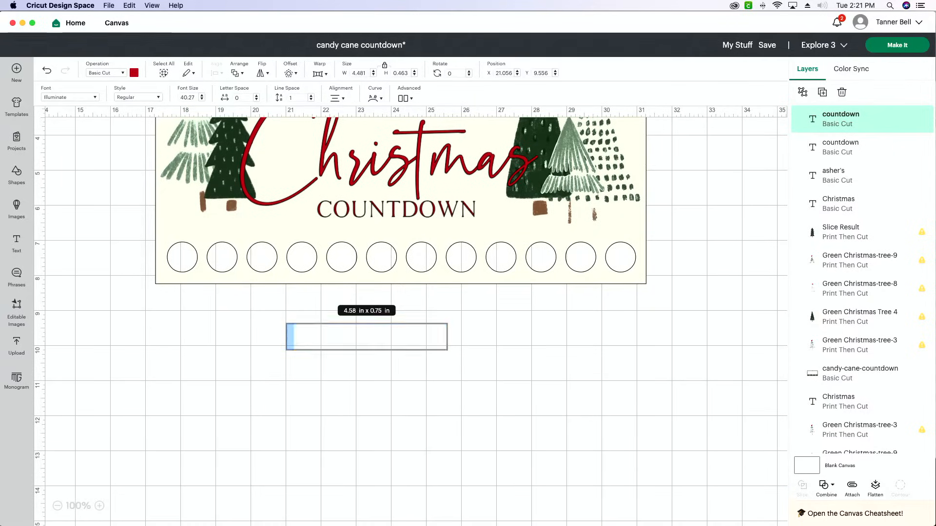
{"action": "type", "text": "12"}
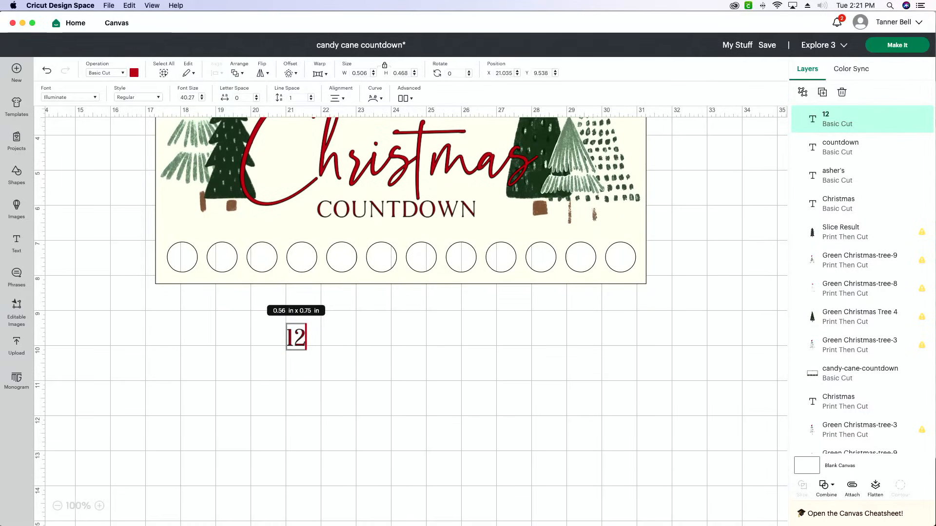
{"action": "key", "text": "Return"}
{"action": "type", "text": "11"}
{"action": "key", "text": "Return"}
{"action": "type", "text": "10"}
{"action": "key", "text": "Return"}
{"action": "type", "text": "9"}
{"action": "key", "text": "Return"}
{"action": "type", "text": "8"}
{"action": "key", "text": "Return"}
{"action": "type", "text": "7"}
{"action": "key", "text": "Return"}
{"action": "type", "text": "6"}
{"action": "key", "text": "Return"}
{"action": "type", "text": "5"}
{"action": "key", "text": "Return"}
{"action": "type", "text": "4"}
{"action": "key", "text": "Return"}
{"action": "type", "text": "3"}
{"action": "key", "text": "Return"}
{"action": "type", "text": "2 1"}
{"action": "key", "text": "Return"}
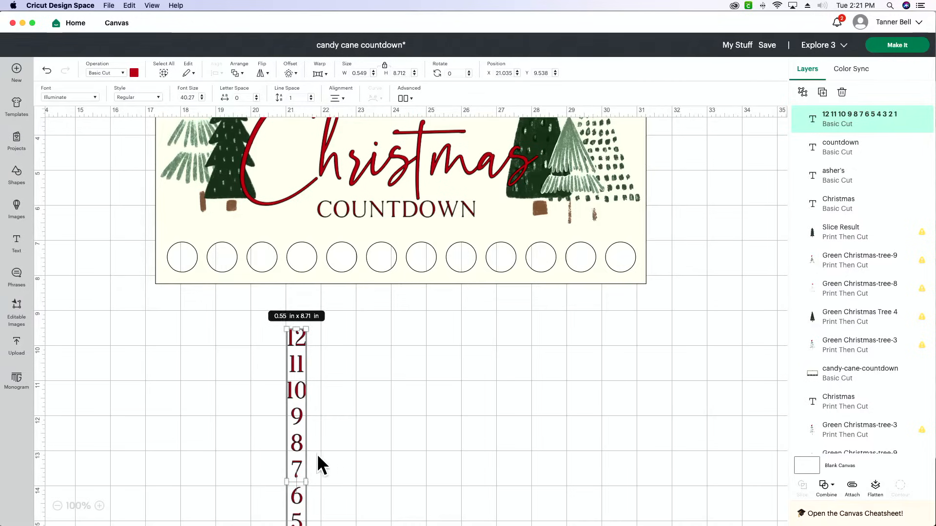
Move the number column over the middle of the panel and ungroup it into separate lines
{"action": "left_click_drag", "start_coordinate": [301, 453], "coordinate": [410, 284]}
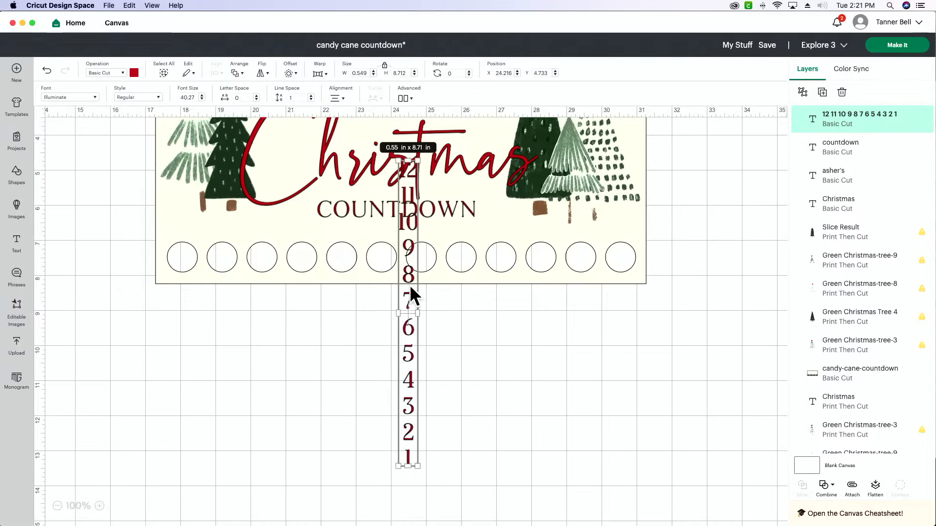
{"action": "scroll", "coordinate": [410, 285], "scroll_direction": "up", "scroll_amount": 3}
{"action": "left_click_drag", "start_coordinate": [406, 321], "coordinate": [385, 284]}
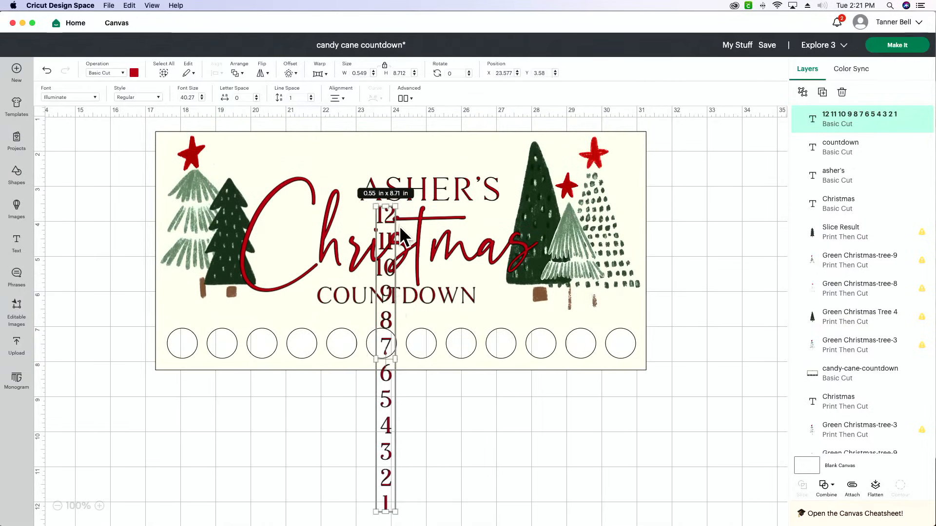
{"action": "left_click", "coordinate": [405, 98]}
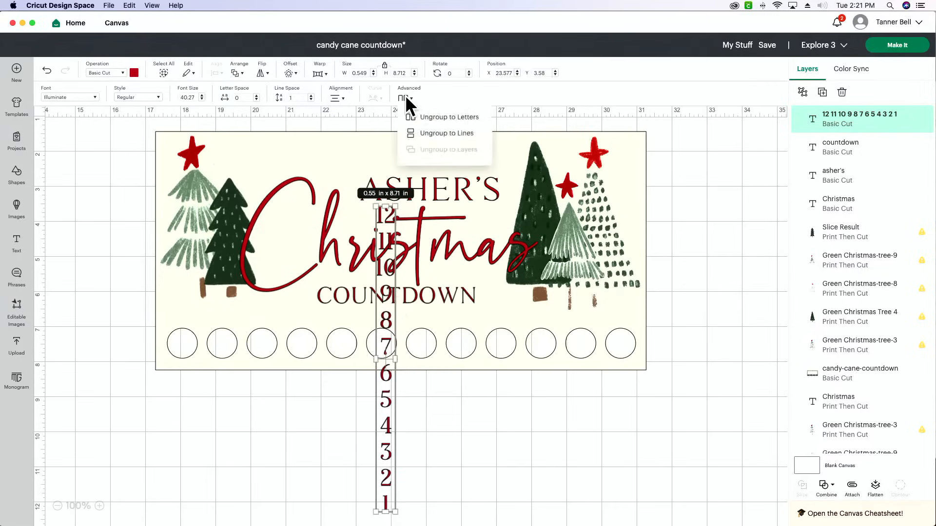
{"action": "left_click", "coordinate": [463, 136]}
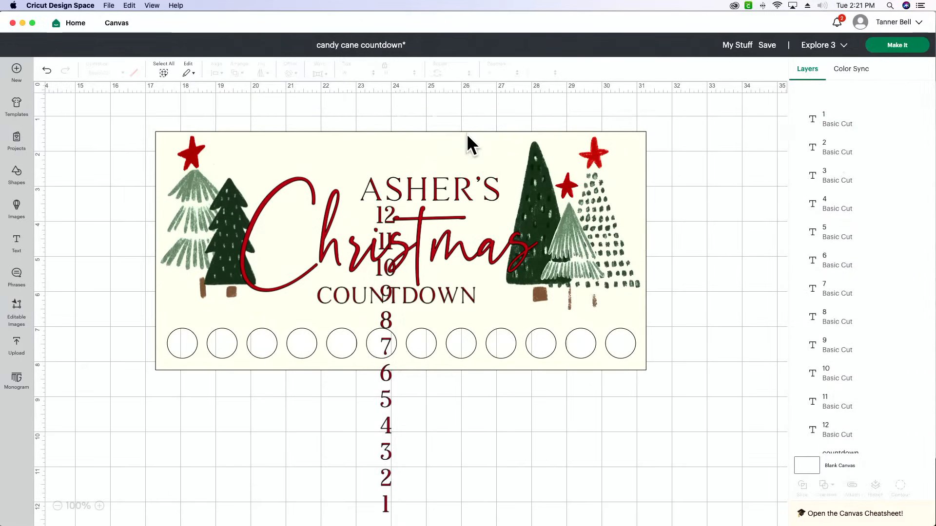
Place the number 12 above the first circle and the number 1 above the last circle in the row
{"action": "left_click", "coordinate": [385, 213]}
{"action": "left_click_drag", "start_coordinate": [382, 216], "coordinate": [178, 313]}
{"action": "left_click_drag", "start_coordinate": [387, 497], "coordinate": [593, 347]}
{"action": "left_click_drag", "start_coordinate": [622, 311], "coordinate": [620, 311]}
{"action": "left_click", "coordinate": [696, 341]}
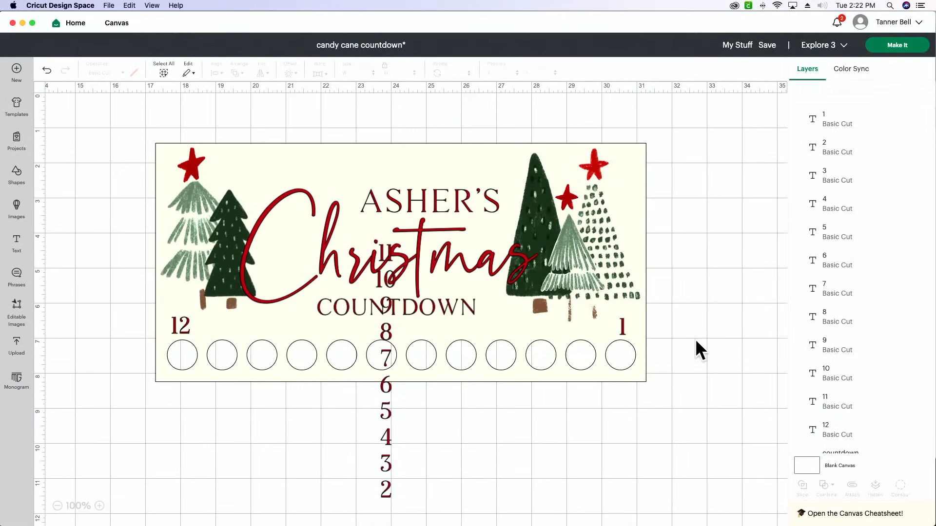
Try to distribute all twelve number layers vertically
{"action": "left_click", "coordinate": [850, 128]}
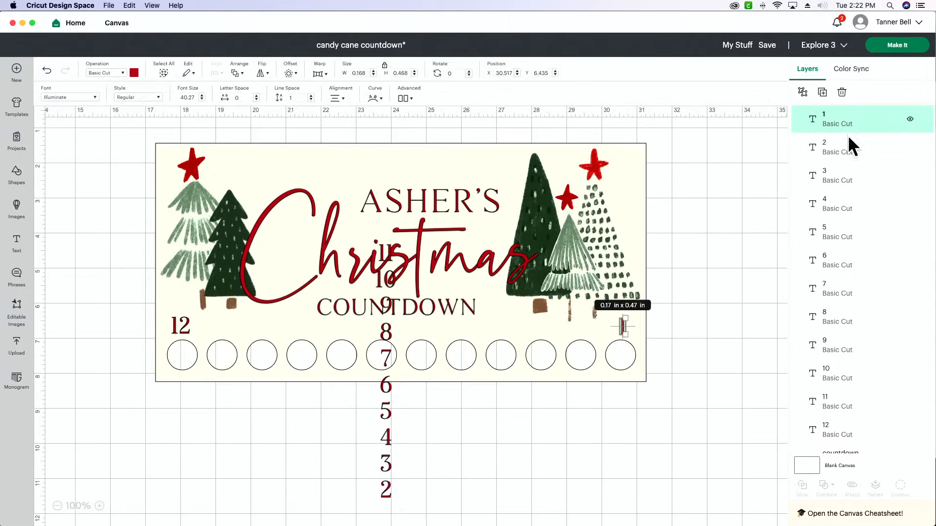
{"action": "left_click", "coordinate": [853, 148], "text": "shift"}
{"action": "left_click", "coordinate": [857, 176], "text": "shift"}
{"action": "left_click", "coordinate": [859, 233], "text": "shift"}
{"action": "left_click", "coordinate": [859, 216], "text": "shift"}
{"action": "left_click", "coordinate": [857, 260], "text": "shift"}
{"action": "left_click", "coordinate": [858, 290], "text": "shift"}
{"action": "left_click", "coordinate": [856, 318], "text": "shift"}
{"action": "left_click", "coordinate": [854, 346], "text": "shift"}
{"action": "left_click", "coordinate": [851, 381], "text": "shift"}
{"action": "left_click", "coordinate": [851, 407], "text": "shift"}
{"action": "left_click", "coordinate": [852, 436], "text": "shift"}
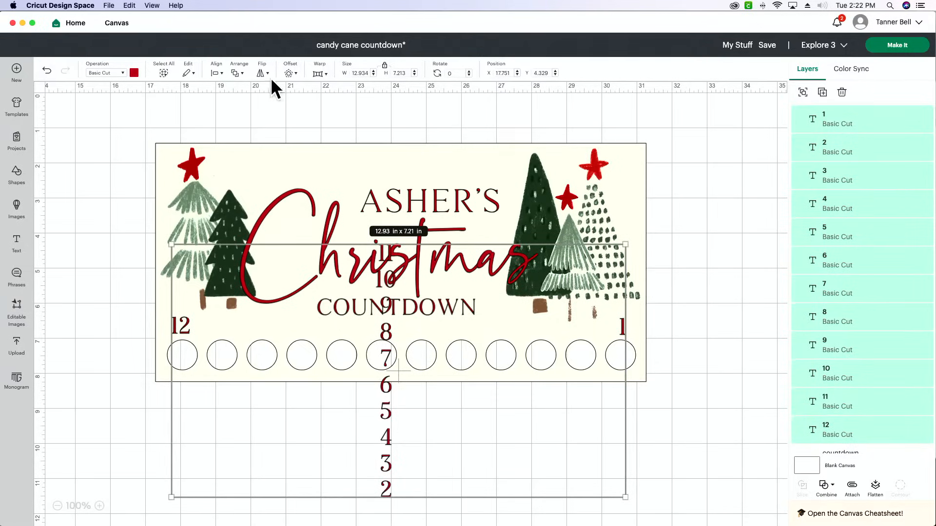
{"action": "left_click", "coordinate": [218, 74]}
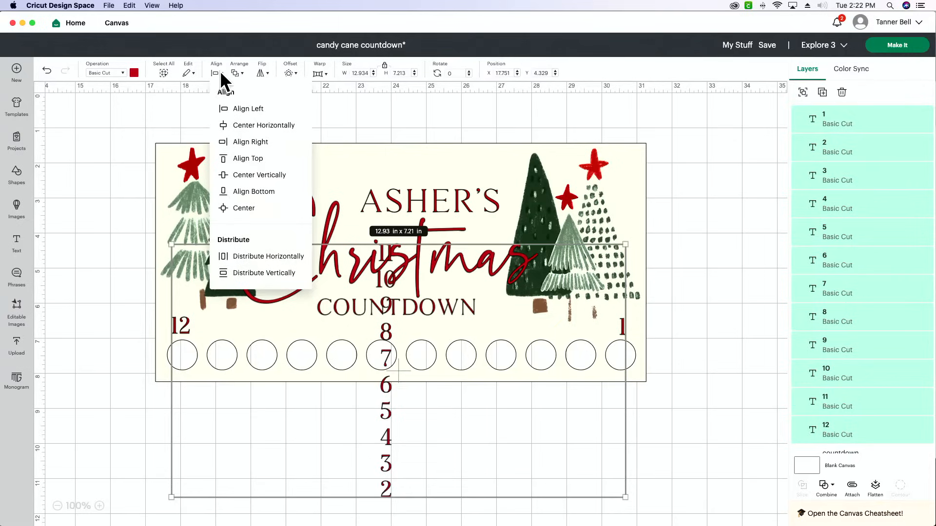
{"action": "left_click", "coordinate": [261, 273]}
{"action": "left_click", "coordinate": [47, 72]}
{"action": "left_click_drag", "start_coordinate": [876, 132], "coordinate": [857, 436]}
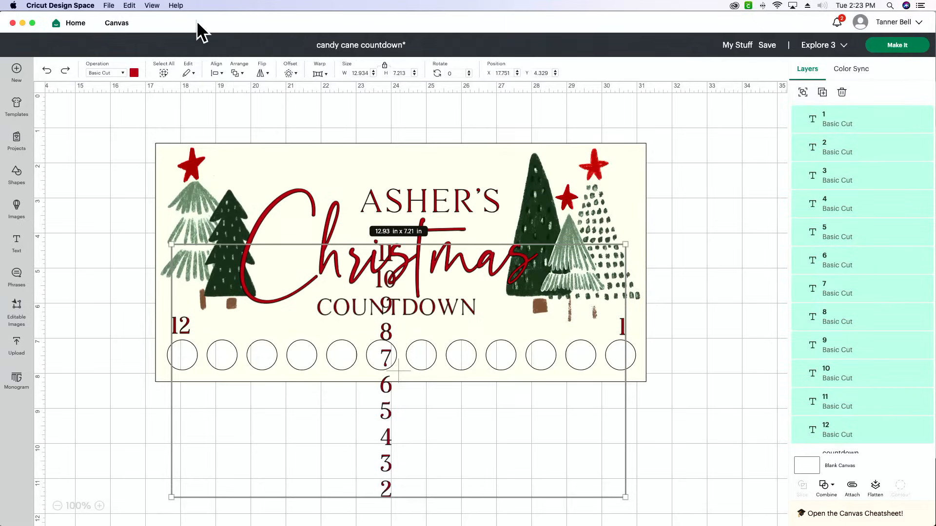
{"action": "left_click", "coordinate": [215, 73]}
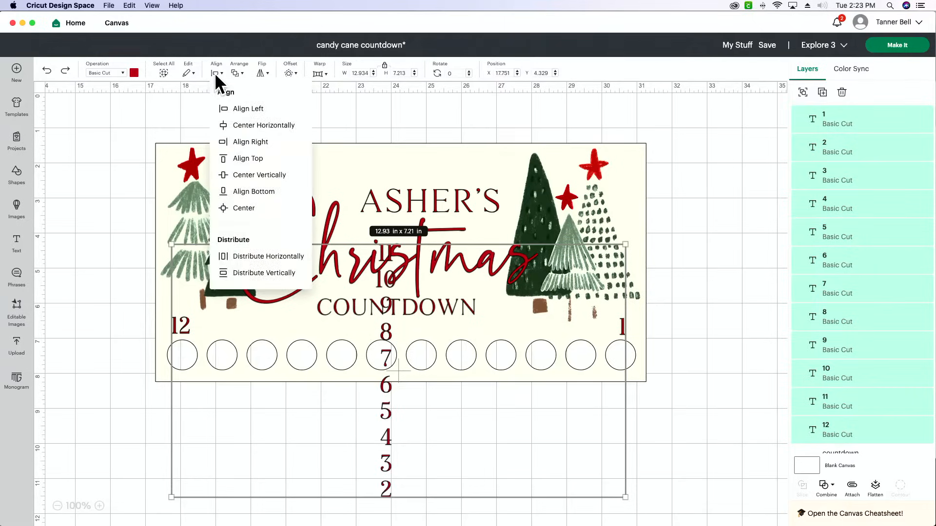
{"action": "left_click", "coordinate": [277, 275]}
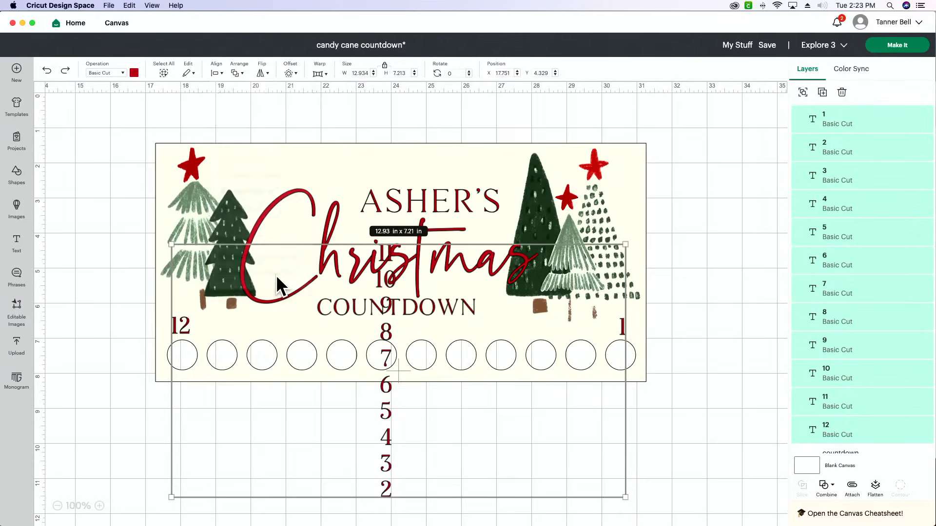
{"action": "left_click", "coordinate": [47, 71]}
Select all twelve number layers and distribute them horizontally
{"action": "left_click", "coordinate": [862, 123]}
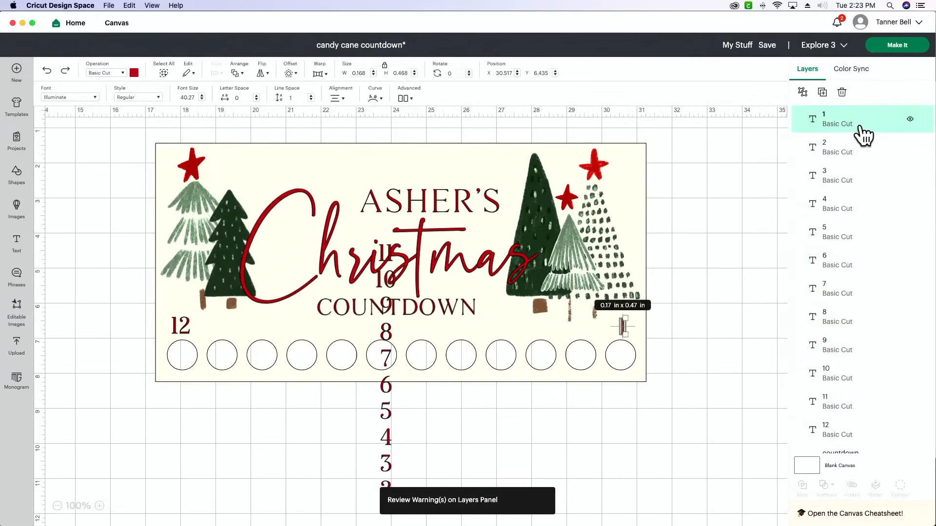
{"action": "left_click", "coordinate": [862, 150], "text": "shift"}
{"action": "left_click", "coordinate": [862, 178], "text": "shift"}
{"action": "left_click", "coordinate": [862, 204], "text": "shift"}
{"action": "left_click", "coordinate": [862, 233], "text": "shift"}
{"action": "left_click", "coordinate": [862, 289], "text": "shift"}
{"action": "left_click", "coordinate": [858, 265], "text": "shift"}
{"action": "left_click", "coordinate": [862, 318], "text": "shift"}
{"action": "left_click", "coordinate": [858, 353], "text": "shift"}
{"action": "left_click", "coordinate": [858, 380], "text": "shift"}
{"action": "left_click", "coordinate": [857, 409], "text": "shift"}
{"action": "left_click", "coordinate": [857, 436], "text": "shift"}
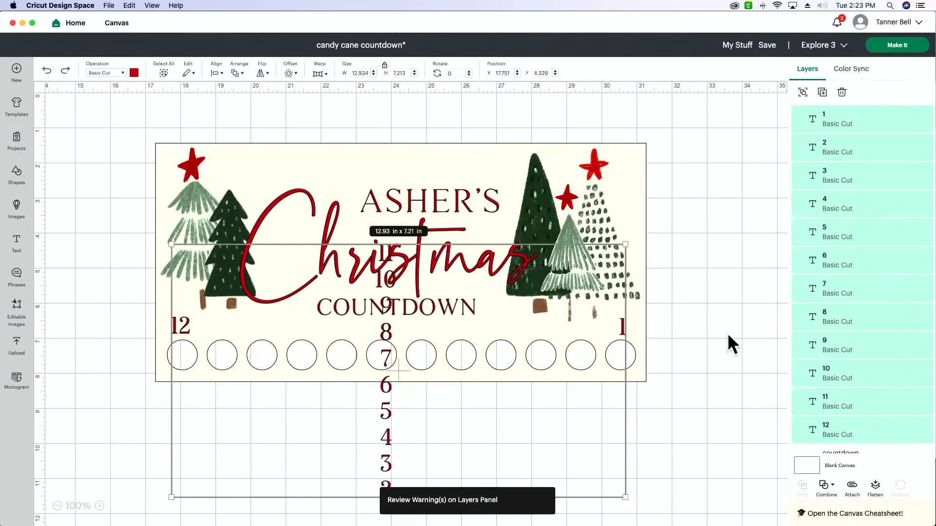
{"action": "left_click", "coordinate": [216, 74]}
{"action": "left_click", "coordinate": [274, 255]}
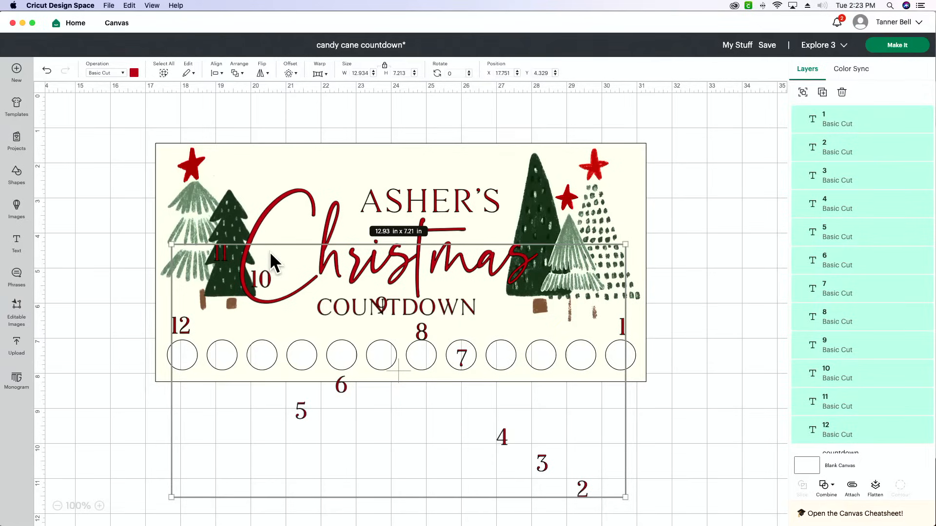
Center the twelve numbers vertically so that they form a single row
{"action": "left_click", "coordinate": [220, 73]}
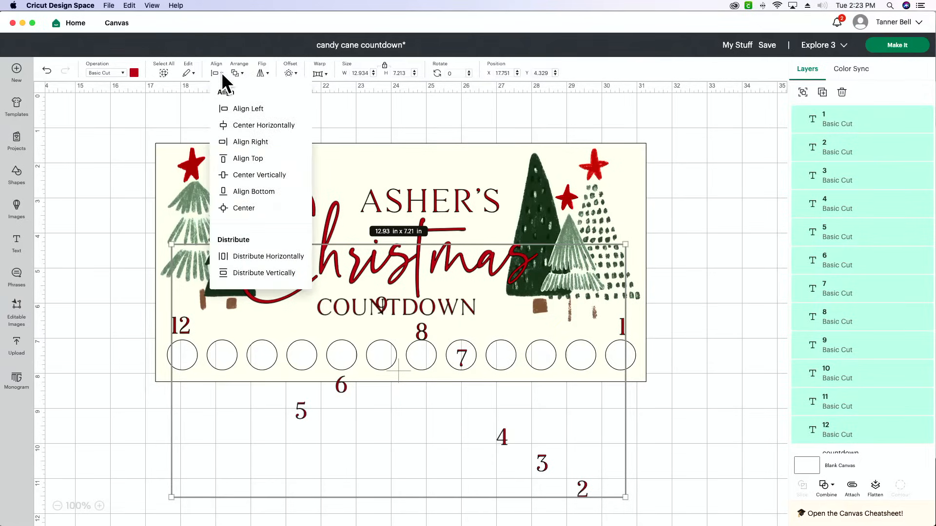
{"action": "left_click", "coordinate": [264, 174]}
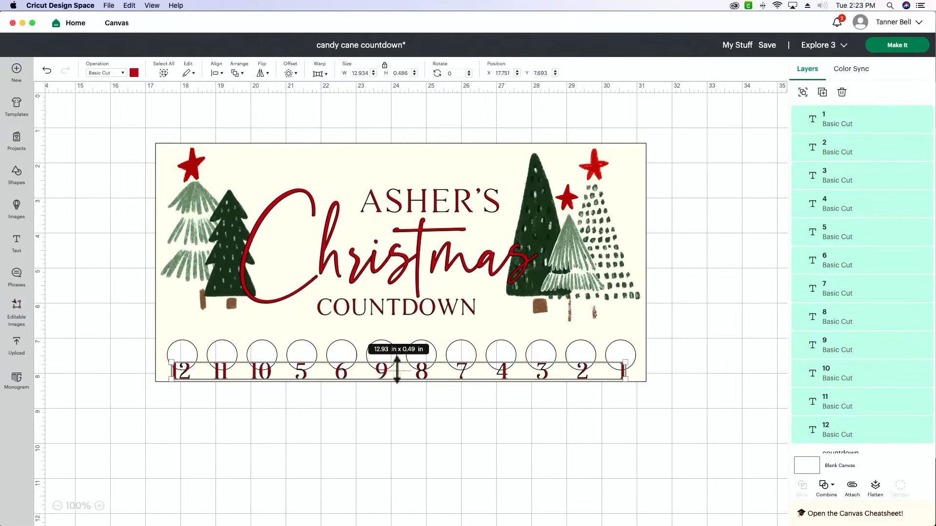
{"action": "left_click", "coordinate": [408, 401]}
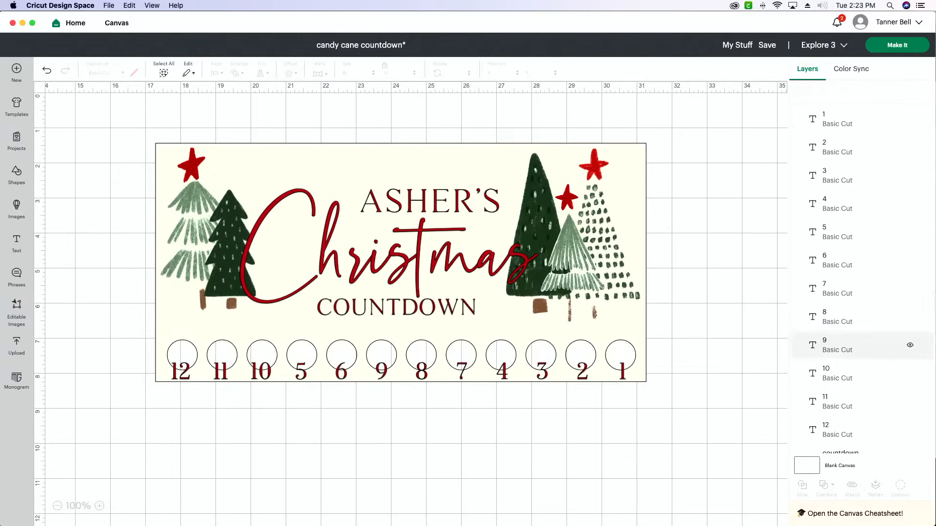
Select all twelve number layers and group them
{"action": "left_click", "coordinate": [892, 135]}
{"action": "left_click", "coordinate": [888, 146], "text": "shift"}
{"action": "left_click", "coordinate": [873, 175], "text": "shift"}
{"action": "left_click", "coordinate": [860, 205], "text": "shift"}
{"action": "left_click", "coordinate": [858, 233], "text": "shift"}
{"action": "left_click", "coordinate": [857, 261], "text": "shift"}
{"action": "left_click", "coordinate": [852, 292], "text": "shift"}
{"action": "left_click", "coordinate": [849, 319], "text": "shift"}
{"action": "left_click", "coordinate": [848, 346], "text": "shift"}
{"action": "left_click", "coordinate": [847, 375], "text": "shift"}
{"action": "left_click", "coordinate": [846, 402], "text": "shift"}
{"action": "left_click", "coordinate": [844, 431], "text": "shift"}
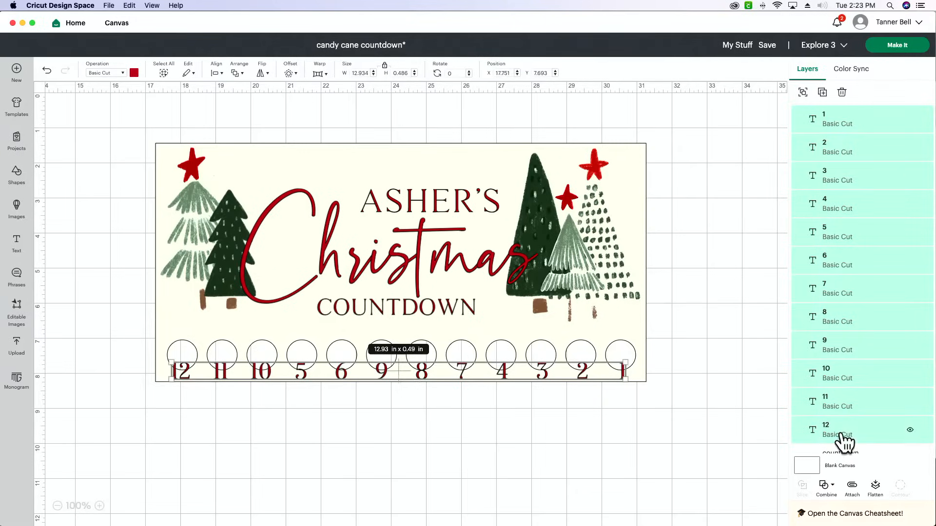
{"action": "left_click", "coordinate": [803, 92]}
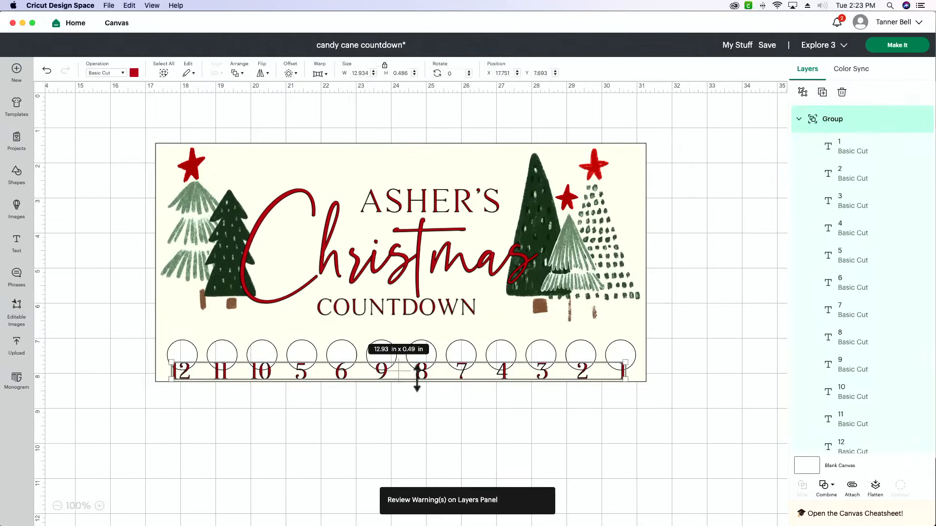
Move the number group up between the countdown text and the circles, at about X 17.76, Y 6.51
{"action": "left_click_drag", "start_coordinate": [396, 369], "coordinate": [396, 368]}
{"action": "left_click", "coordinate": [407, 433]}
{"action": "left_click", "coordinate": [400, 370]}
{"action": "left_click", "coordinate": [99, 505]}
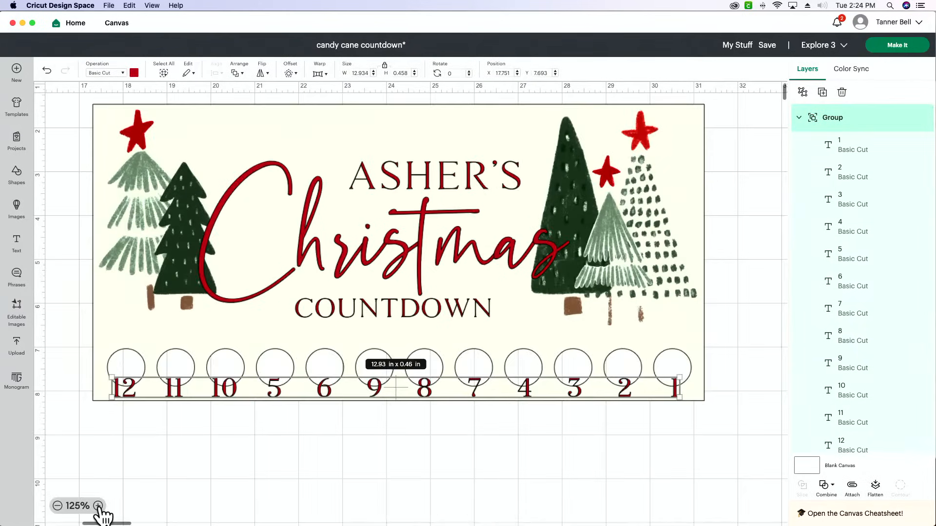
{"action": "left_click_drag", "start_coordinate": [395, 405], "coordinate": [396, 342]}
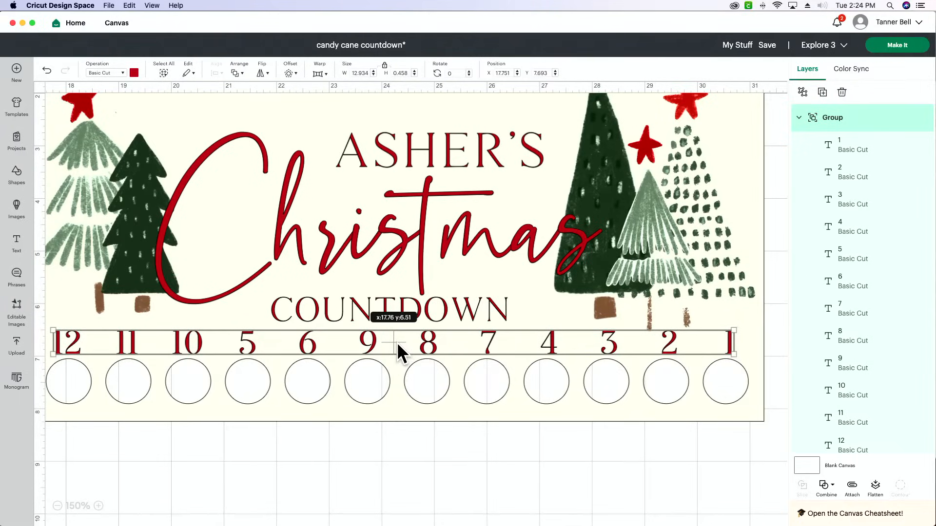
Delete the group of twelve numbers between the countdown text and the circles
{"action": "left_click", "coordinate": [482, 461]}
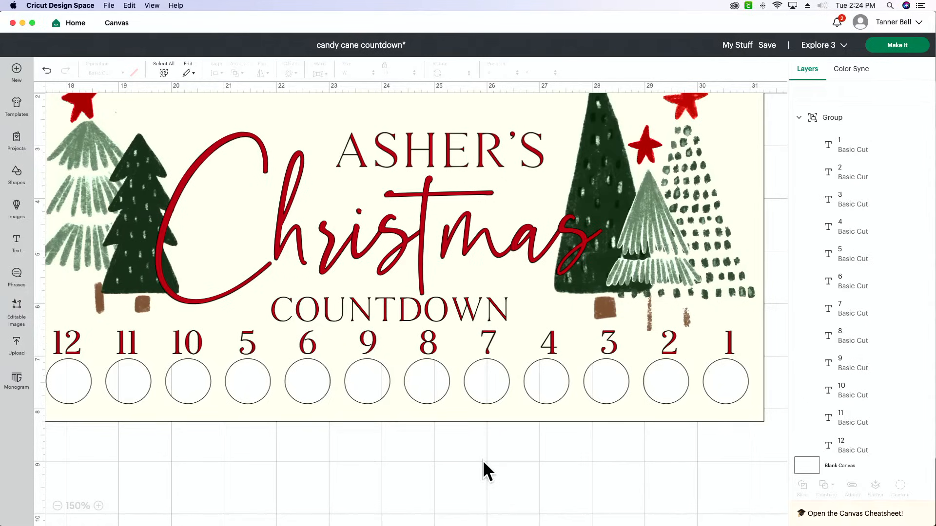
{"action": "scroll", "coordinate": [391, 430], "scroll_direction": "left", "scroll_amount": 3}
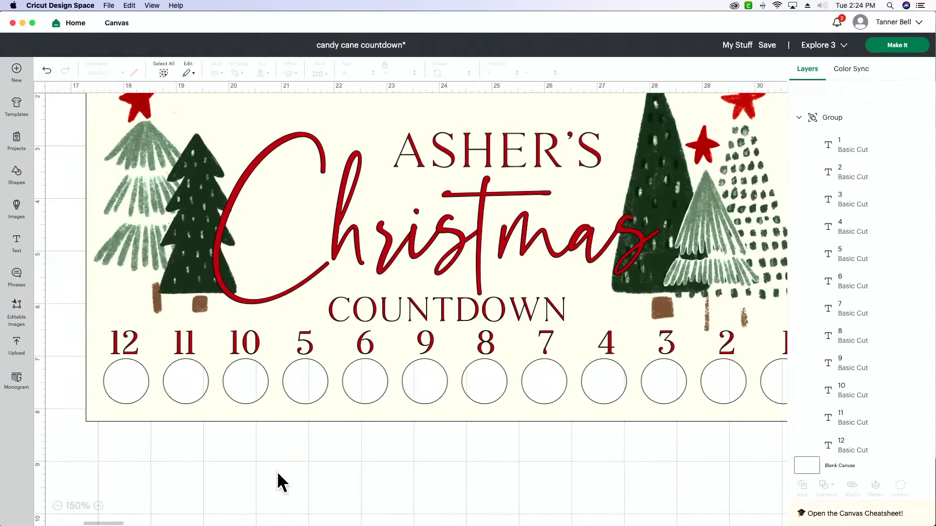
{"action": "left_click", "coordinate": [57, 506]}
{"action": "left_click", "coordinate": [57, 506]}
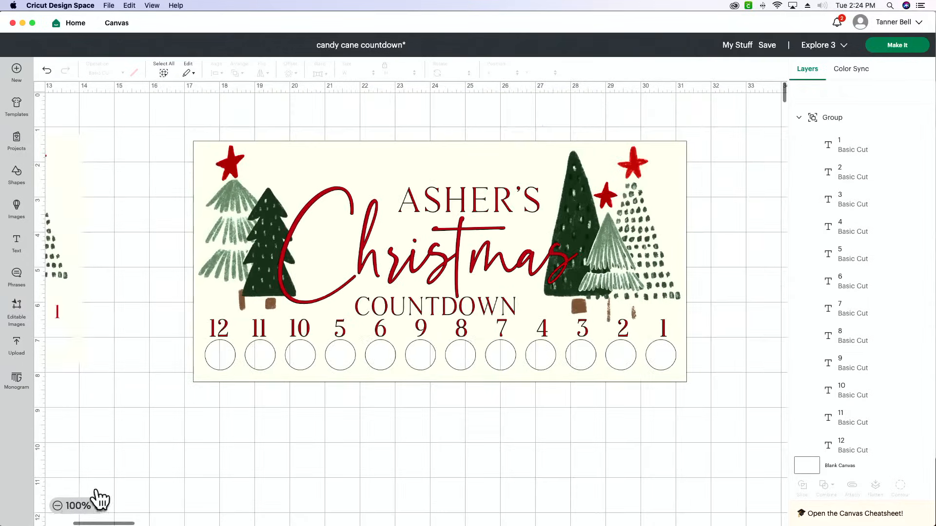
{"action": "left_click", "coordinate": [502, 325]}
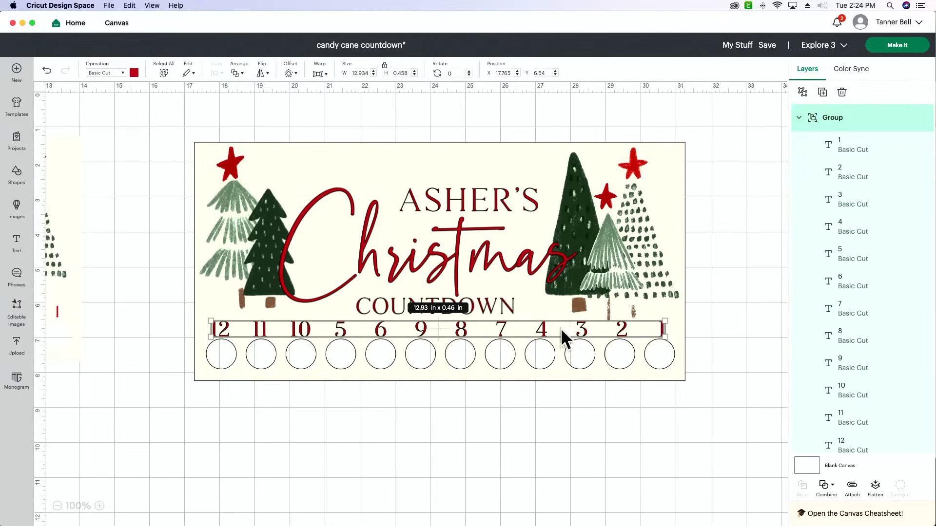
{"action": "key", "text": "Delete"}
Duplicate the countdown text and place the copy below the panel at about X 21.26, Y 9.26
{"action": "left_click", "coordinate": [478, 305]}
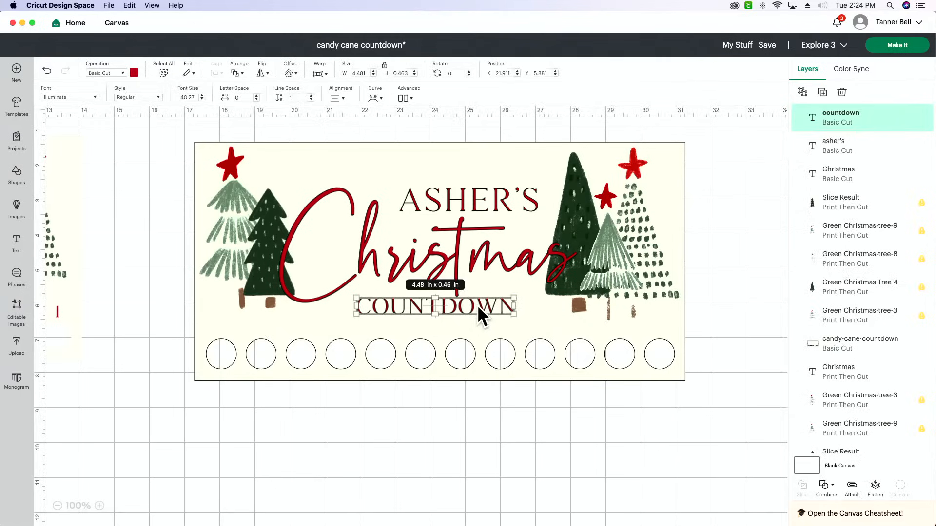
{"action": "key", "text": "super+v"}
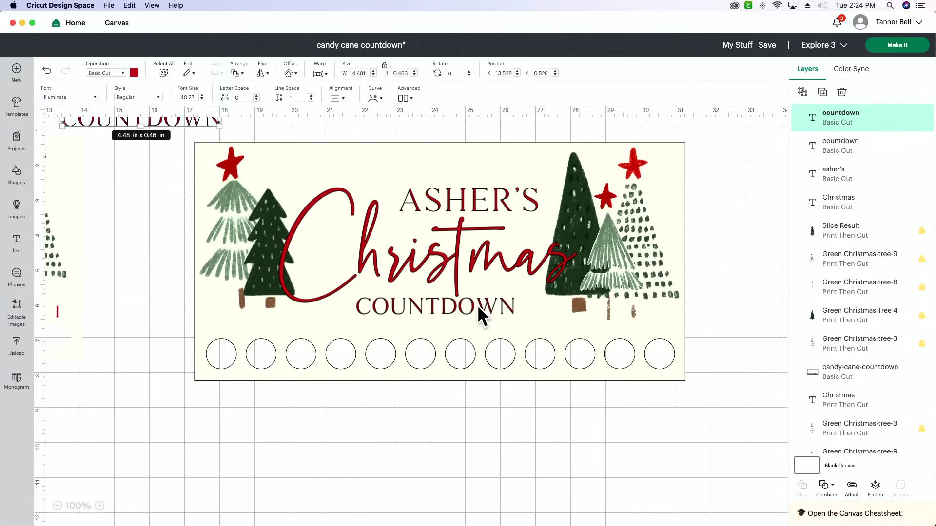
{"action": "left_click_drag", "start_coordinate": [185, 121], "coordinate": [460, 419]}
Replace the copied countdown text with the numbers 12 down to 1, each on its own line
{"action": "double_click", "coordinate": [460, 419]}
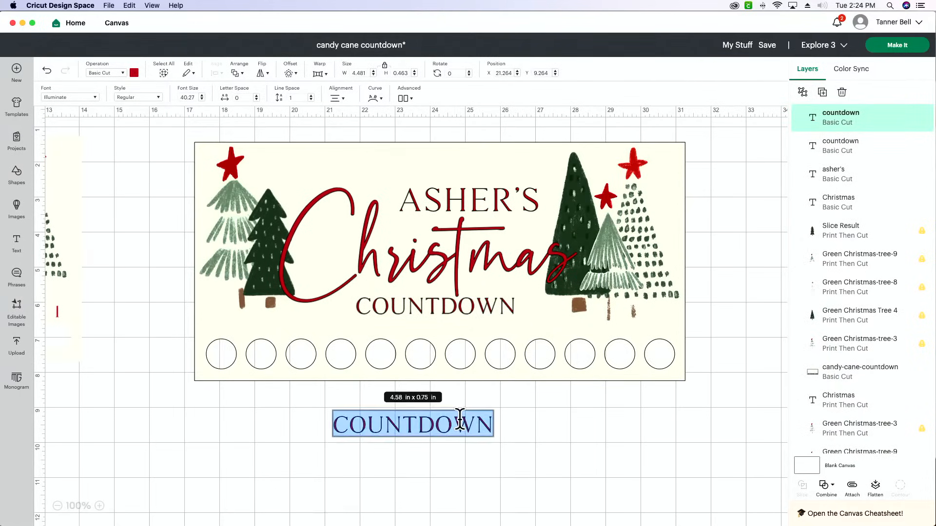
{"action": "type", "text": "12"}
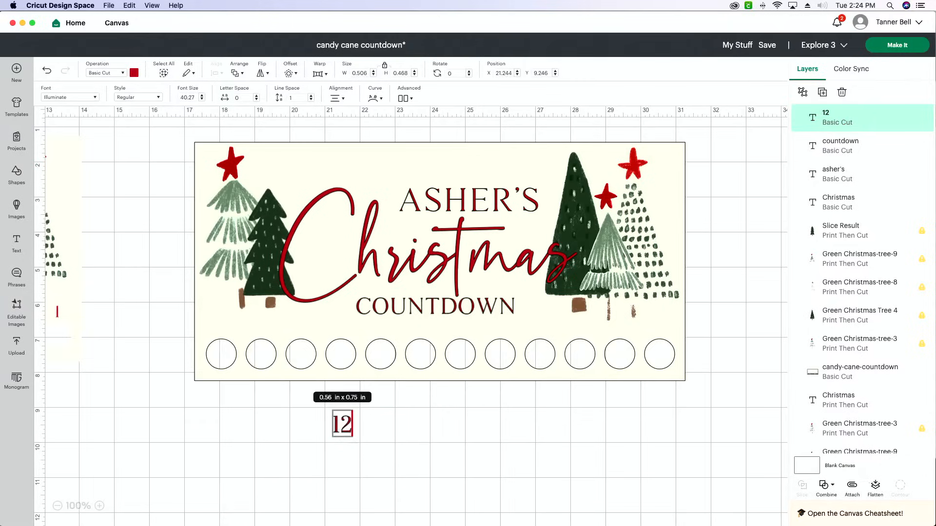
{"action": "scroll", "coordinate": [409, 317], "scroll_direction": "down", "scroll_amount": 5}
{"action": "type", "text": "11"}
{"action": "key", "text": "Return"}
{"action": "type", "text": "10"}
{"action": "key", "text": "Return"}
{"action": "type", "text": "9"}
{"action": "key", "text": "Return"}
{"action": "type", "text": "8 7 6 5 4 32"}
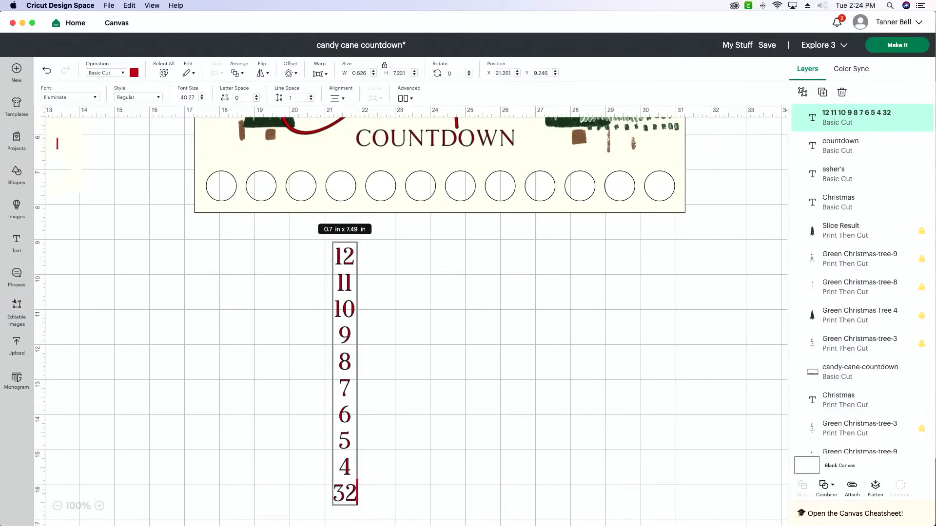
{"action": "key", "text": "BackSpace"}
{"action": "key", "text": "Return"}
{"action": "type", "text": "2"}
{"action": "key", "text": "Return"}
{"action": "type", "text": "1"}
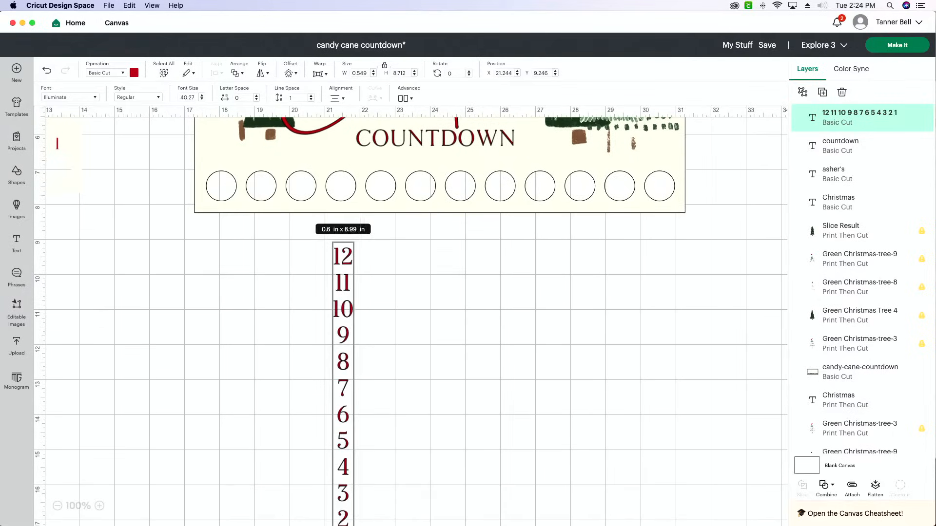
{"action": "key", "text": "BackSpace"}
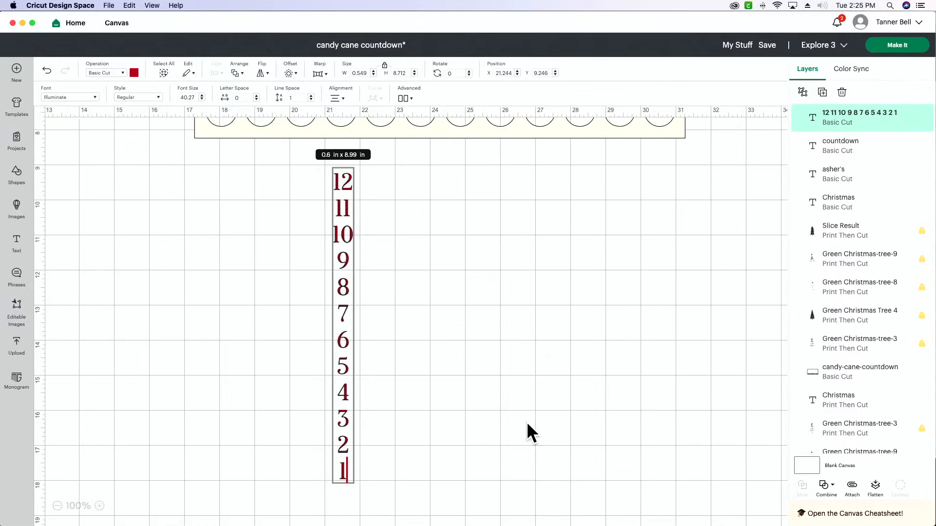
Ungroup the column of numbers to lines
{"action": "scroll", "coordinate": [526, 422], "scroll_direction": "down", "scroll_amount": 2}
{"action": "scroll", "coordinate": [526, 420], "scroll_direction": "up", "scroll_amount": 3}
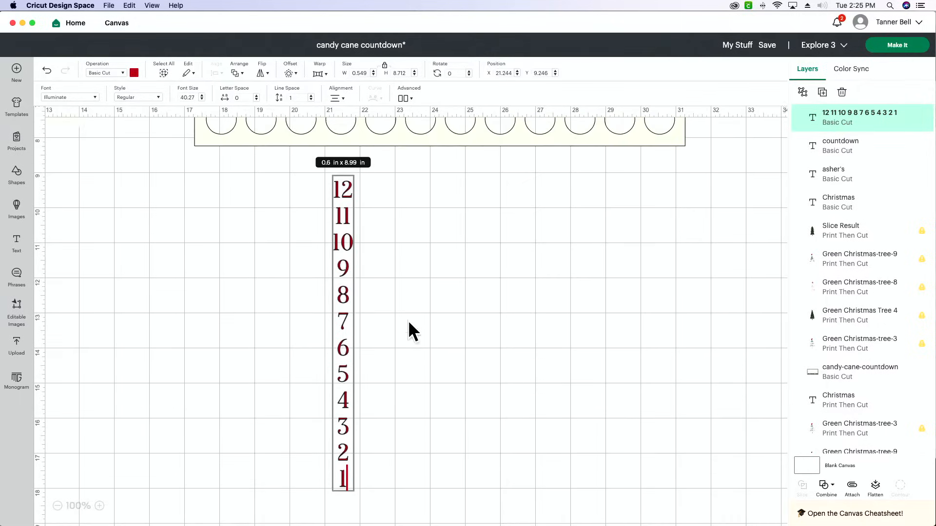
{"action": "scroll", "coordinate": [408, 322], "scroll_direction": "up", "scroll_amount": 2}
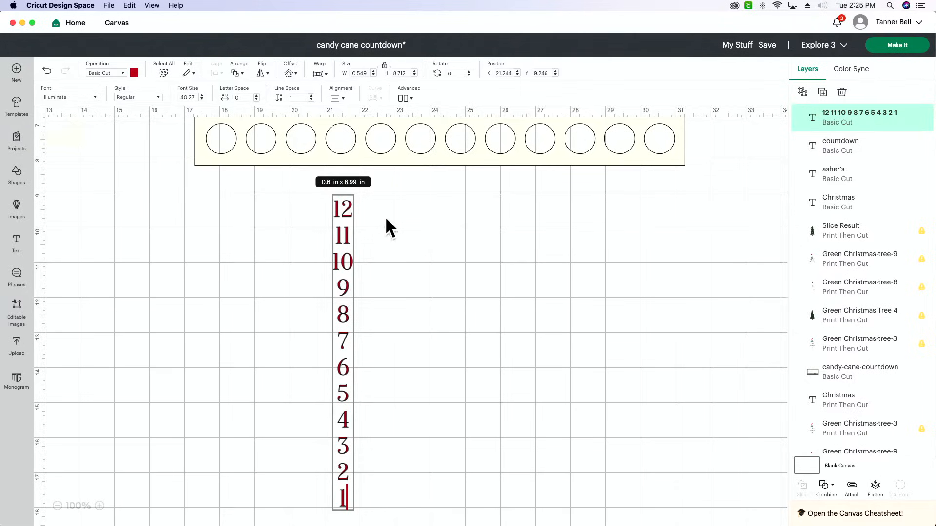
{"action": "left_click", "coordinate": [403, 98]}
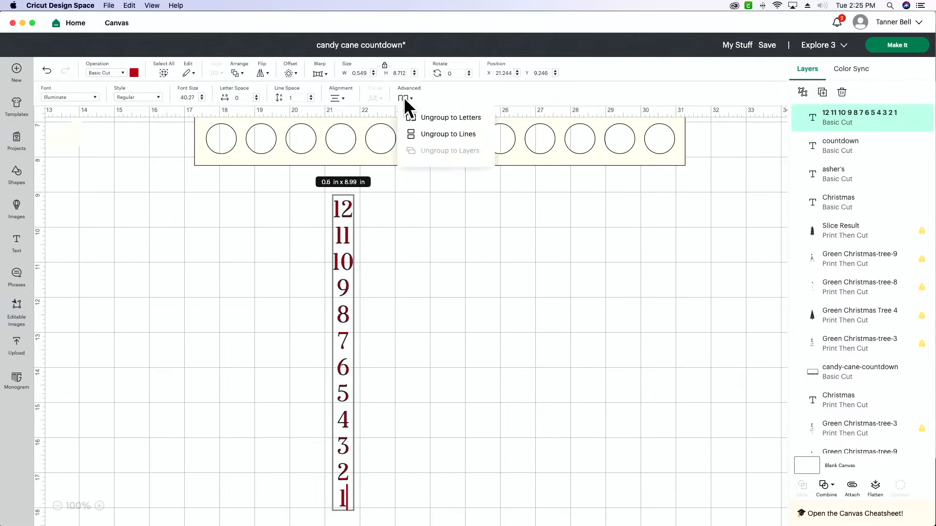
{"action": "left_click", "coordinate": [440, 131]}
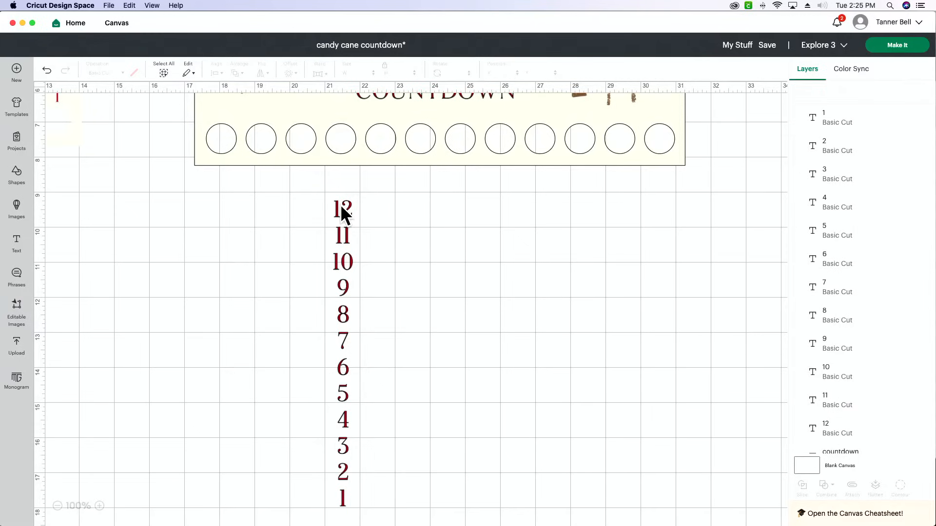
Move the 12 above the first circle at about X 17.75, Y 6.41 and the 1 above the last circle at about X 30.5, Y 6.42
{"action": "scroll", "coordinate": [340, 205], "scroll_direction": "up", "scroll_amount": 5}
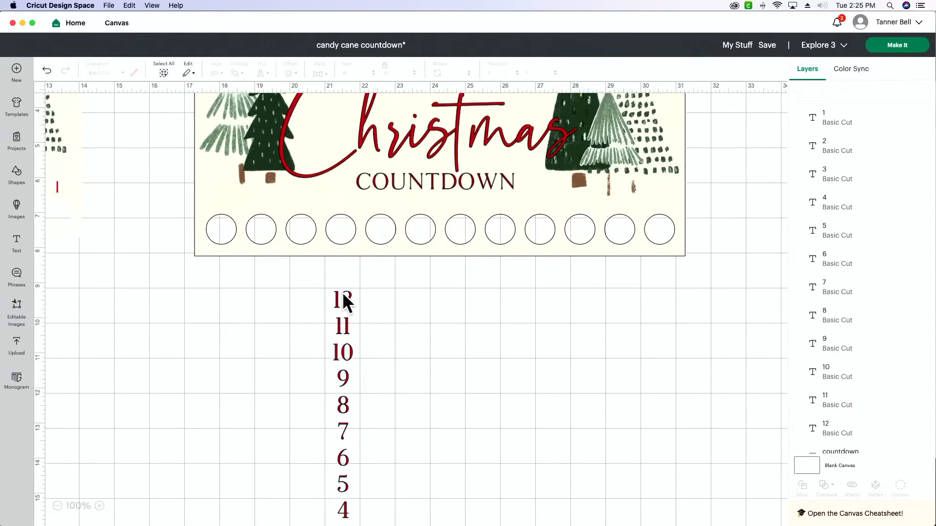
{"action": "left_click_drag", "start_coordinate": [343, 295], "coordinate": [218, 194]}
{"action": "scroll", "coordinate": [405, 259], "scroll_direction": "down", "scroll_amount": 4}
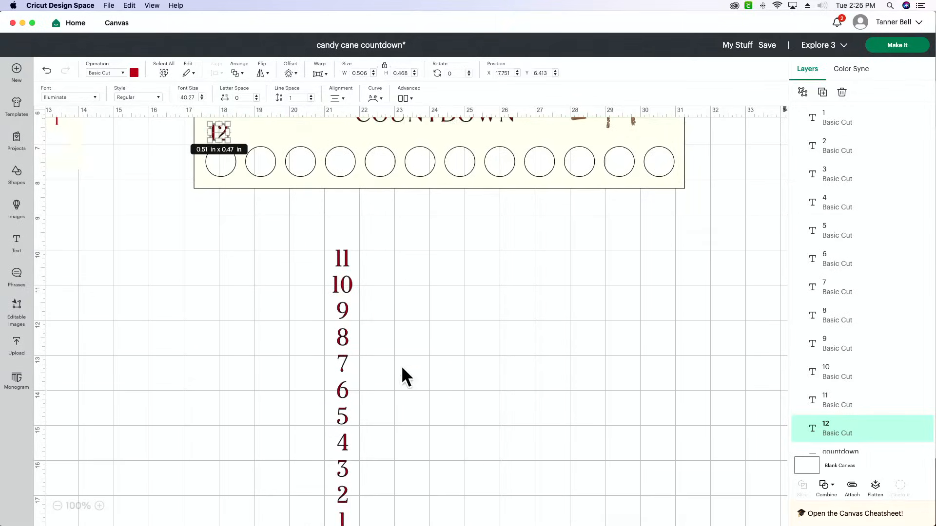
{"action": "left_click_drag", "start_coordinate": [330, 516], "coordinate": [647, 126]}
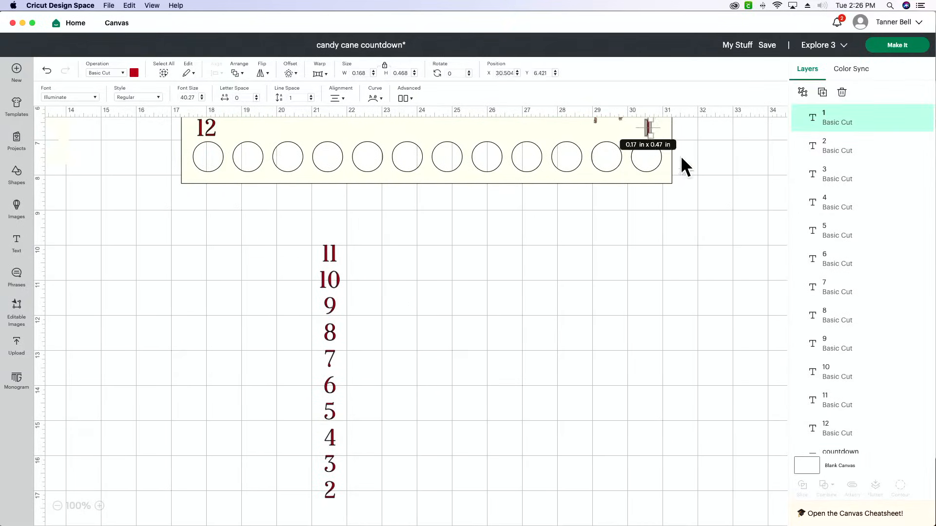
{"action": "left_click", "coordinate": [721, 205]}
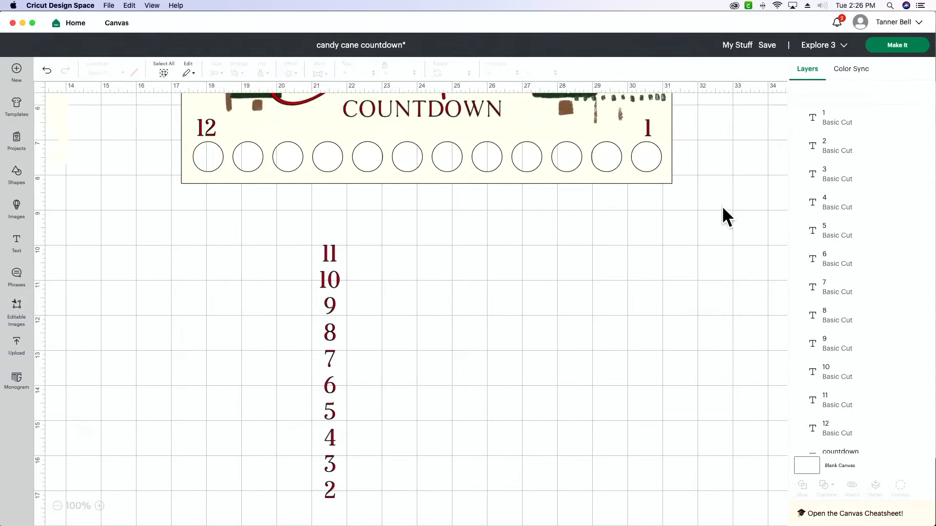
Select all twelve number layers and distribute them horizontally
{"action": "left_click", "coordinate": [850, 130]}
{"action": "left_click", "coordinate": [850, 149], "text": "shift"}
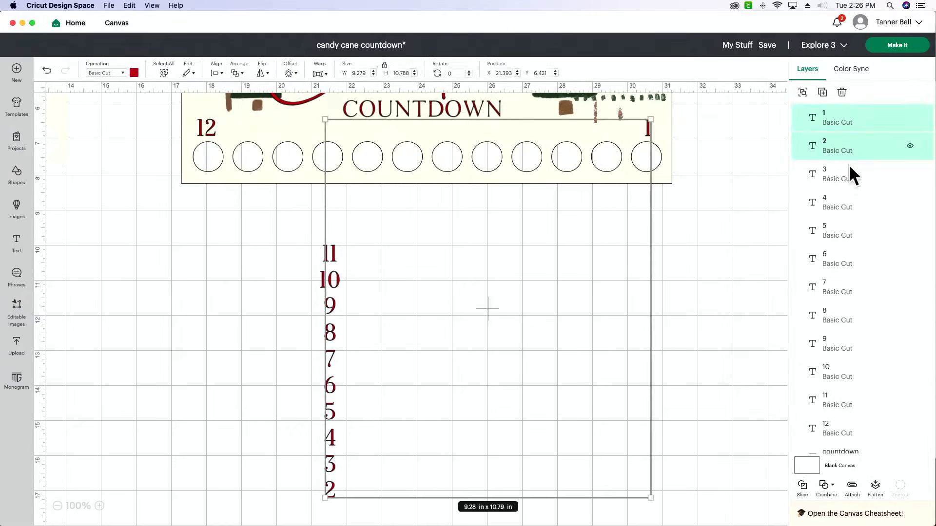
{"action": "left_click", "coordinate": [851, 176], "text": "shift"}
{"action": "left_click", "coordinate": [849, 204], "text": "shift"}
{"action": "left_click", "coordinate": [848, 232], "text": "shift"}
{"action": "left_click", "coordinate": [846, 261], "text": "shift"}
{"action": "left_click", "coordinate": [845, 289], "text": "shift"}
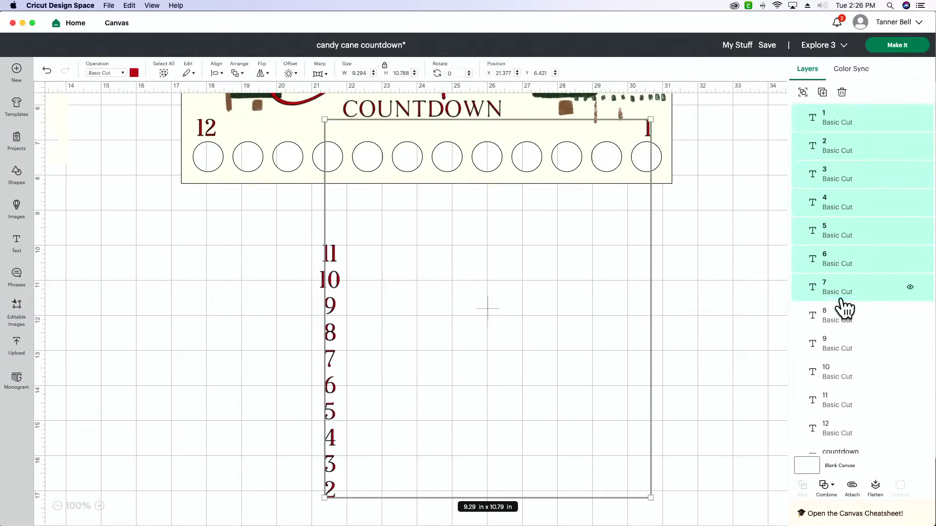
{"action": "left_click", "coordinate": [845, 318], "text": "shift"}
{"action": "left_click", "coordinate": [842, 346], "text": "shift"}
{"action": "left_click", "coordinate": [842, 374], "text": "shift"}
{"action": "left_click", "coordinate": [839, 403], "text": "shift"}
{"action": "left_click", "coordinate": [833, 430], "text": "shift"}
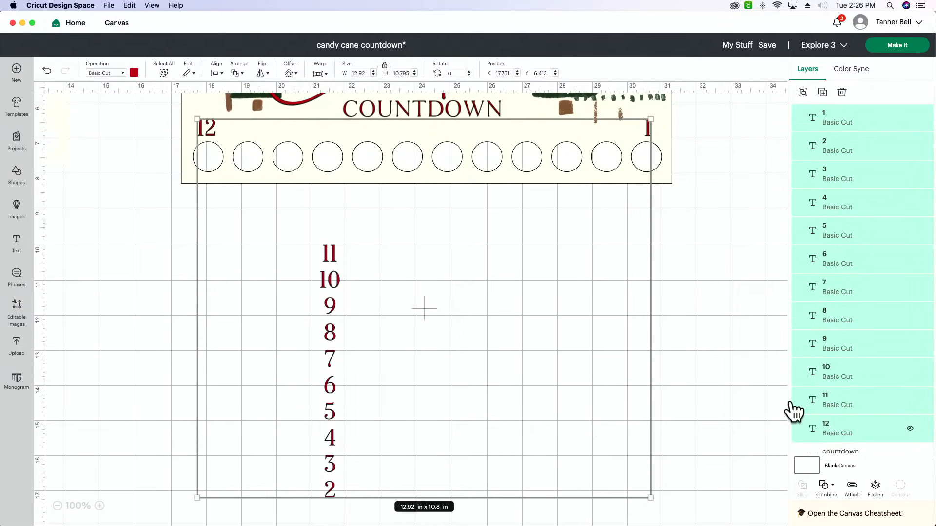
{"action": "left_click", "coordinate": [218, 74]}
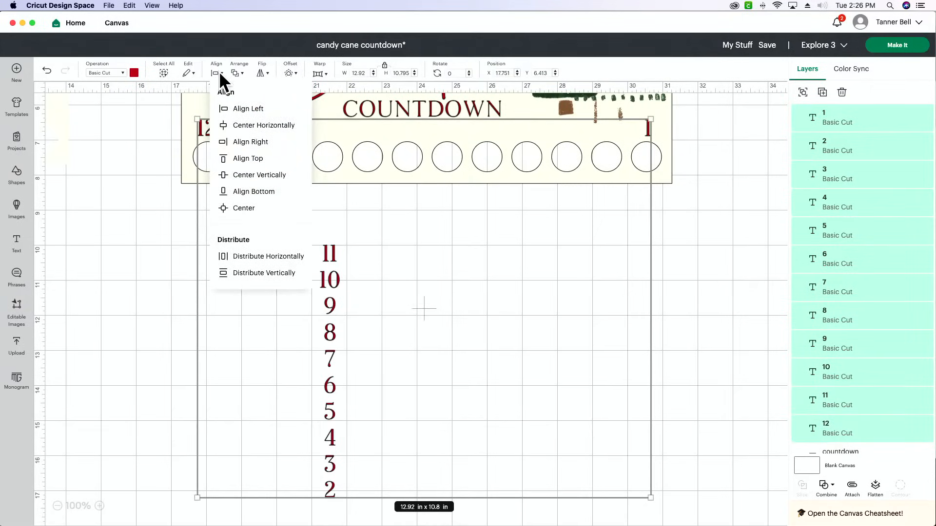
{"action": "left_click", "coordinate": [262, 257]}
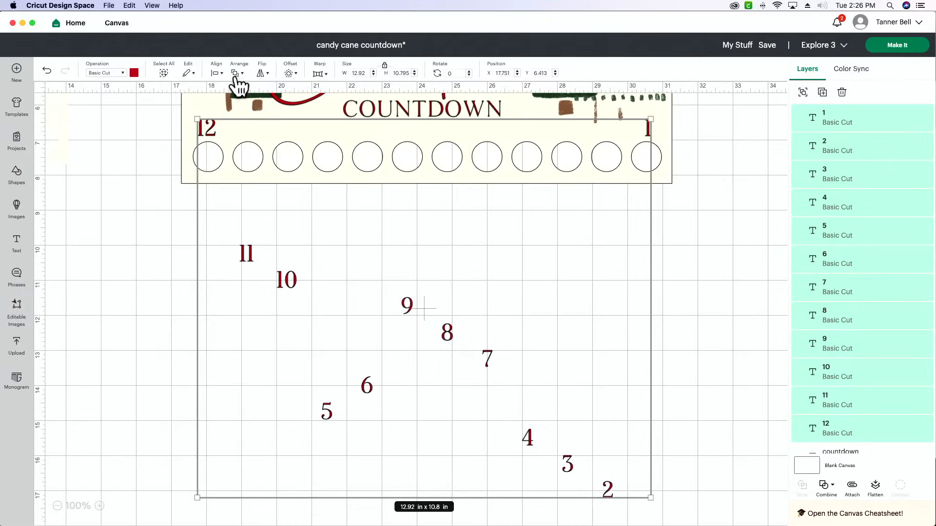
Center the twelve numbers vertically so that they form a single row
{"action": "left_click", "coordinate": [218, 73]}
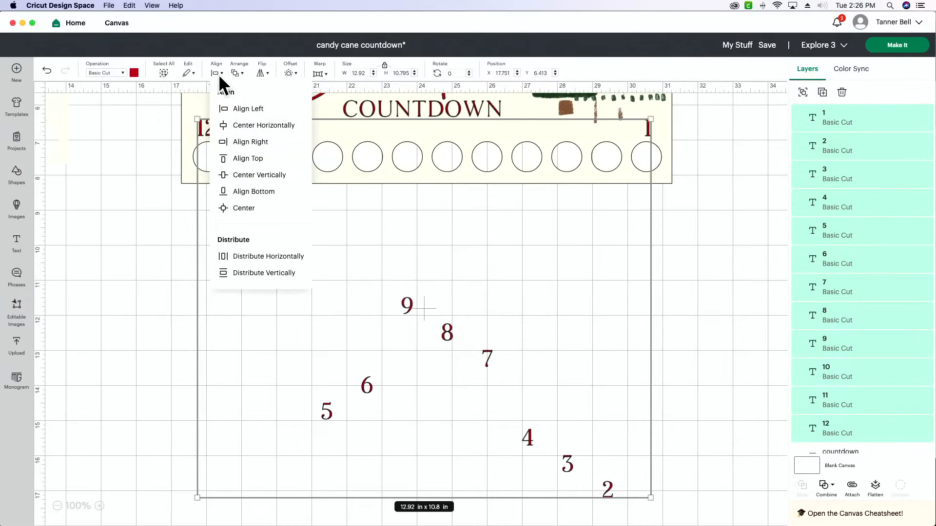
{"action": "left_click", "coordinate": [259, 176]}
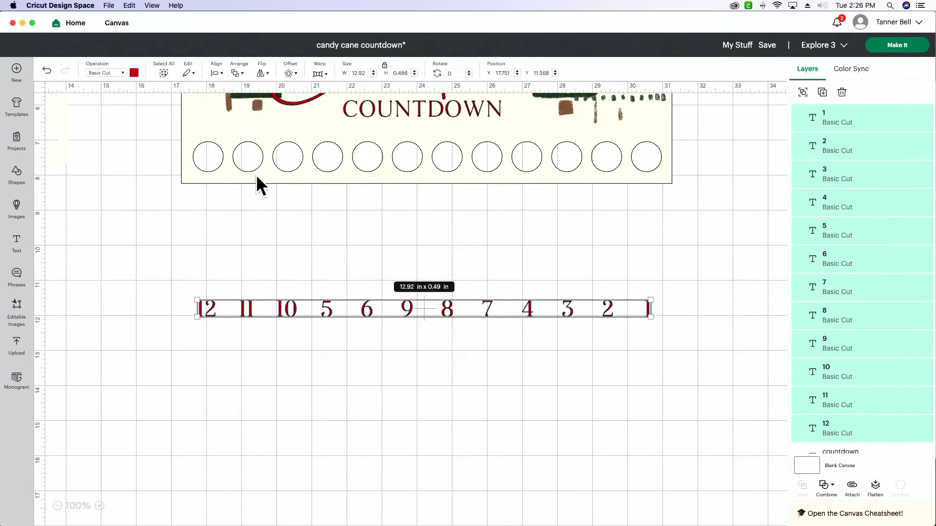
{"action": "left_click", "coordinate": [335, 330]}
Change the misplaced 5 after the 10 to 9, and the 6 beside it to 8
{"action": "left_click", "coordinate": [329, 307]}
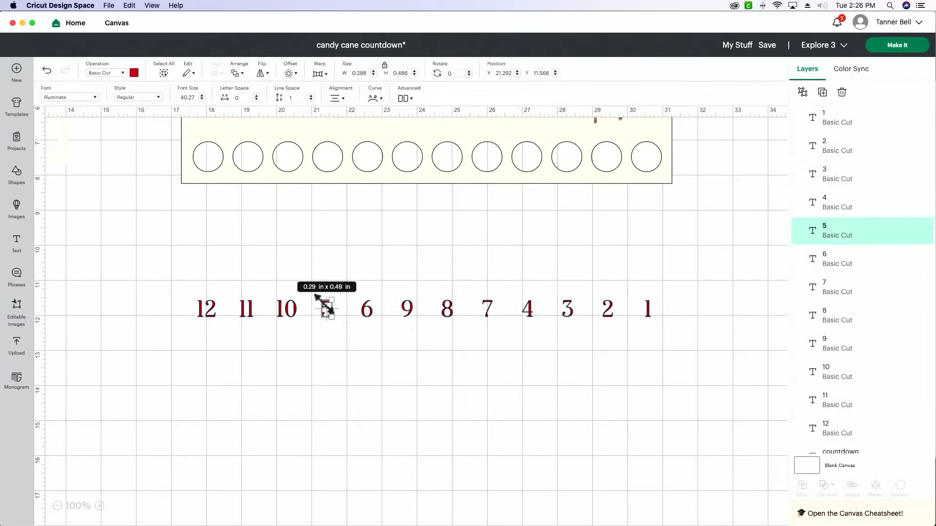
{"action": "scroll", "coordinate": [324, 304], "scroll_direction": "right", "scroll_amount": 1}
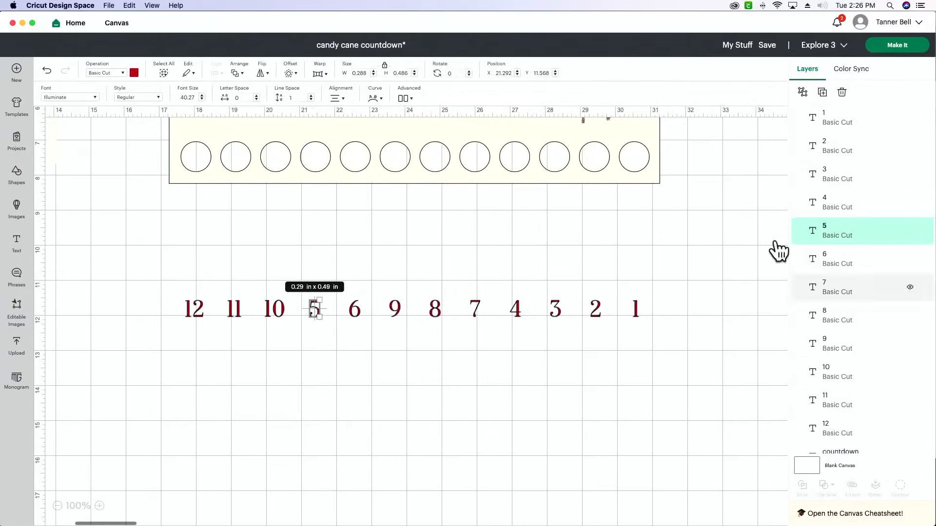
{"action": "double_click", "coordinate": [314, 308]}
{"action": "type", "text": "9"}
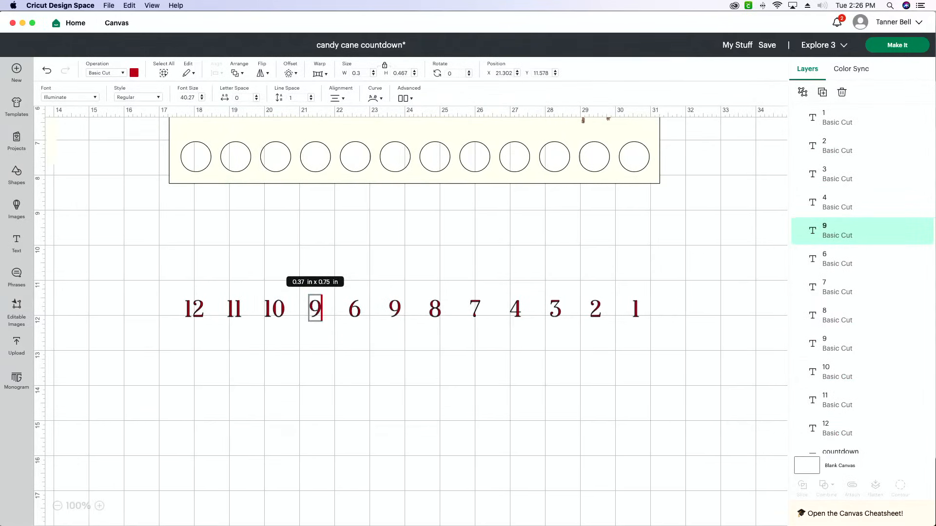
{"action": "double_click", "coordinate": [354, 308]}
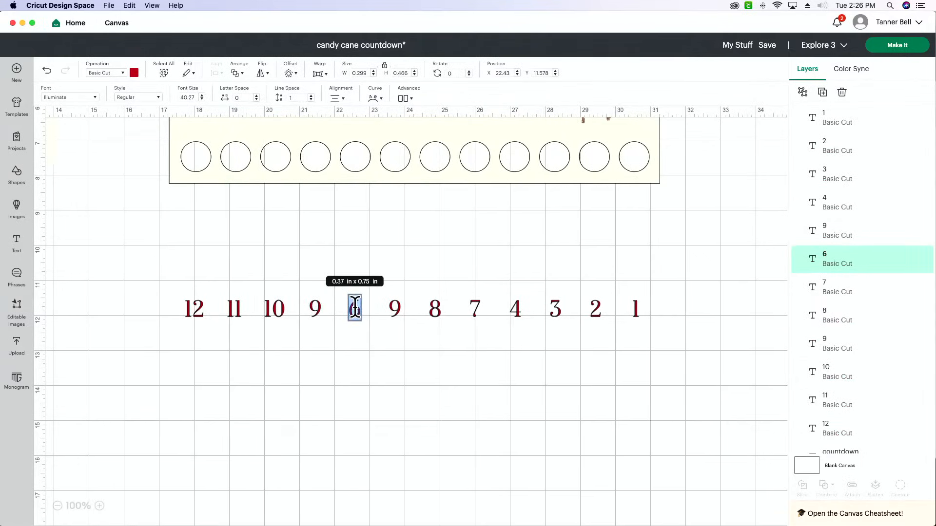
{"action": "type", "text": "8"}
Select all twelve number layers in the row and group them
{"action": "left_click", "coordinate": [873, 133]}
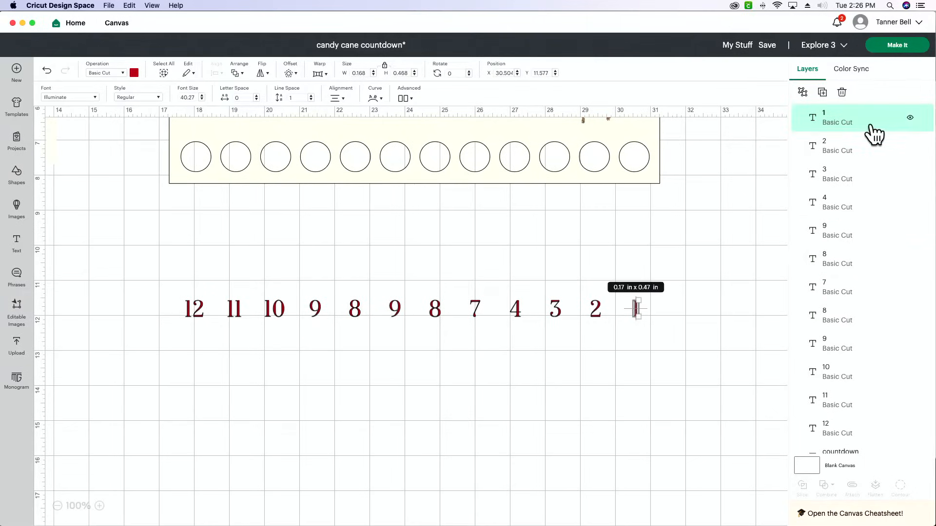
{"action": "left_click", "coordinate": [860, 148], "text": "shift"}
{"action": "left_click", "coordinate": [856, 175], "text": "shift"}
{"action": "left_click", "coordinate": [856, 203], "text": "shift"}
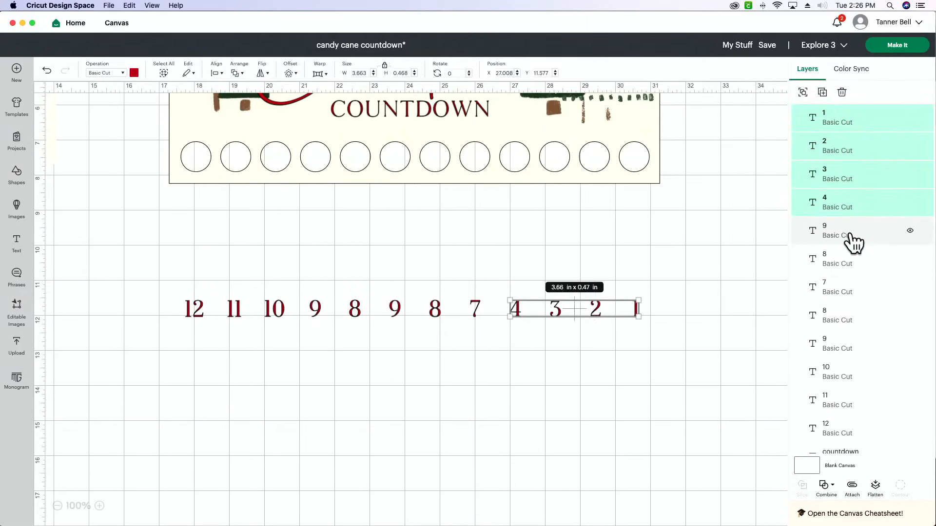
{"action": "left_click", "coordinate": [852, 239], "text": "shift"}
{"action": "left_click", "coordinate": [851, 266], "text": "shift"}
{"action": "left_click", "coordinate": [850, 288], "text": "shift"}
{"action": "left_click", "coordinate": [853, 320], "text": "shift"}
{"action": "left_click", "coordinate": [853, 346], "text": "shift"}
{"action": "left_click", "coordinate": [853, 373], "text": "shift"}
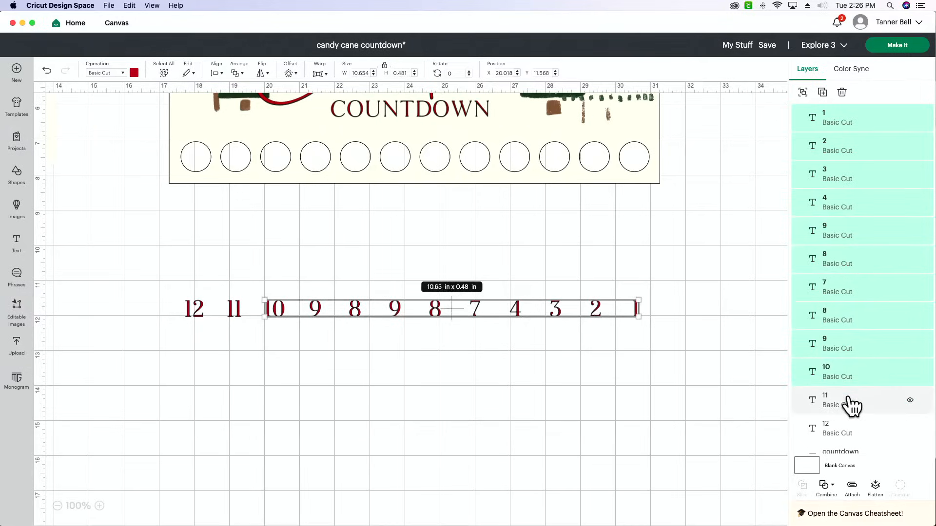
{"action": "left_click", "coordinate": [852, 405], "text": "shift"}
{"action": "left_click", "coordinate": [847, 430], "text": "shift"}
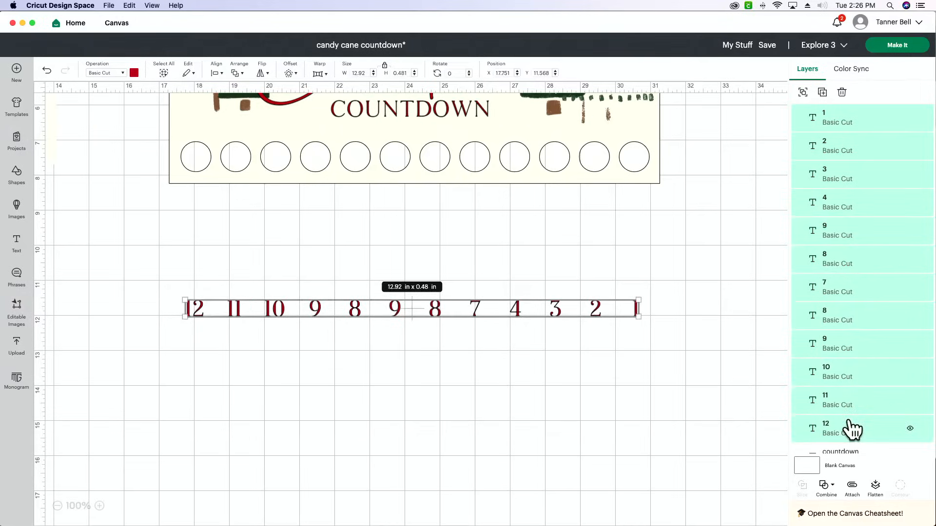
{"action": "left_click", "coordinate": [803, 93]}
{"action": "left_click", "coordinate": [742, 197]}
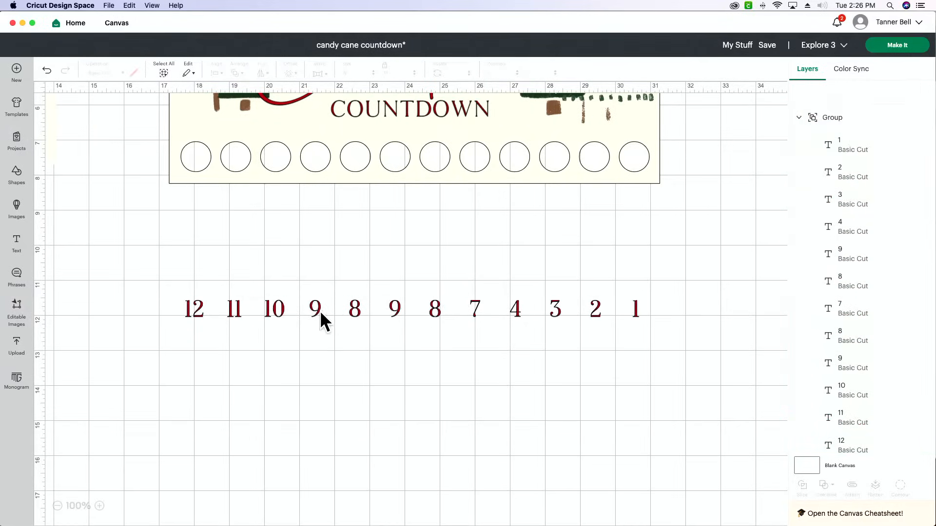
Correct the three wrong numbers between 8 and 4 in the row so that they read 7, 6 and 5
{"action": "left_click", "coordinate": [359, 311]}
{"action": "double_click", "coordinate": [359, 311]}
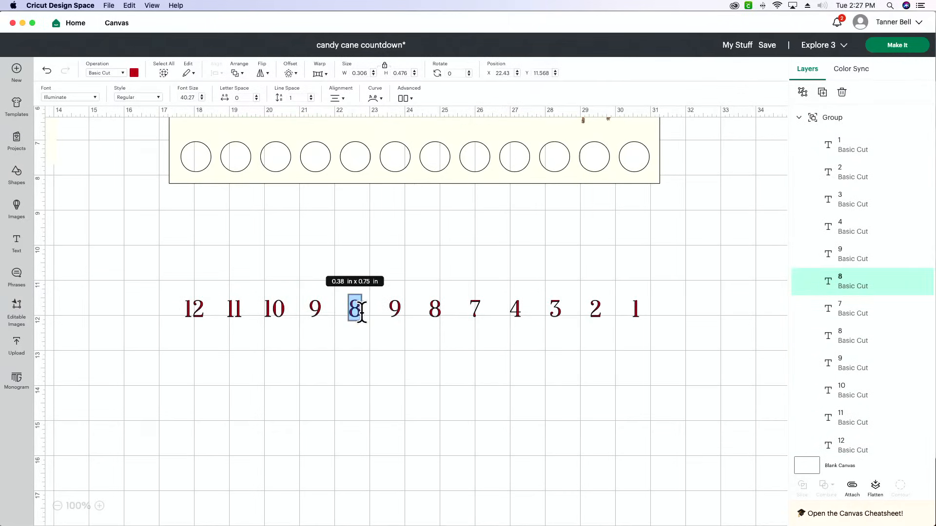
{"action": "double_click", "coordinate": [395, 309]}
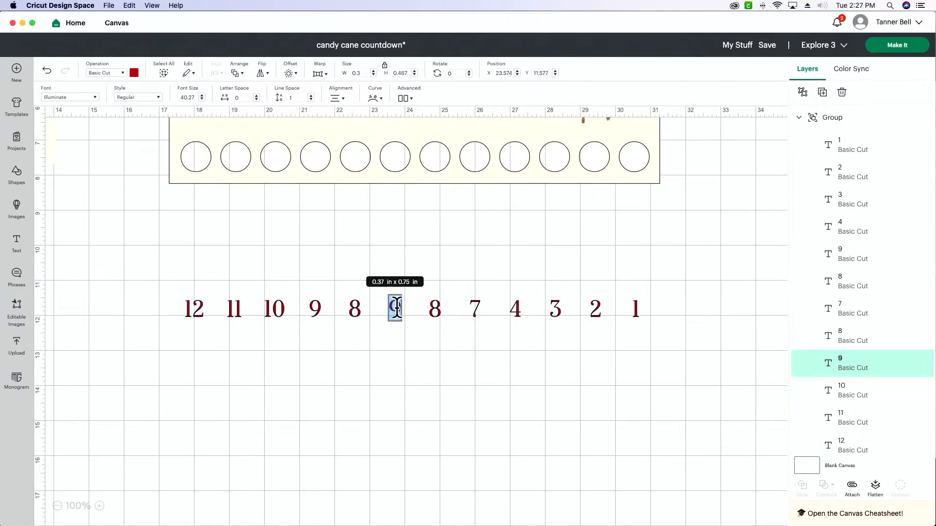
{"action": "key", "text": "BackSpace"}
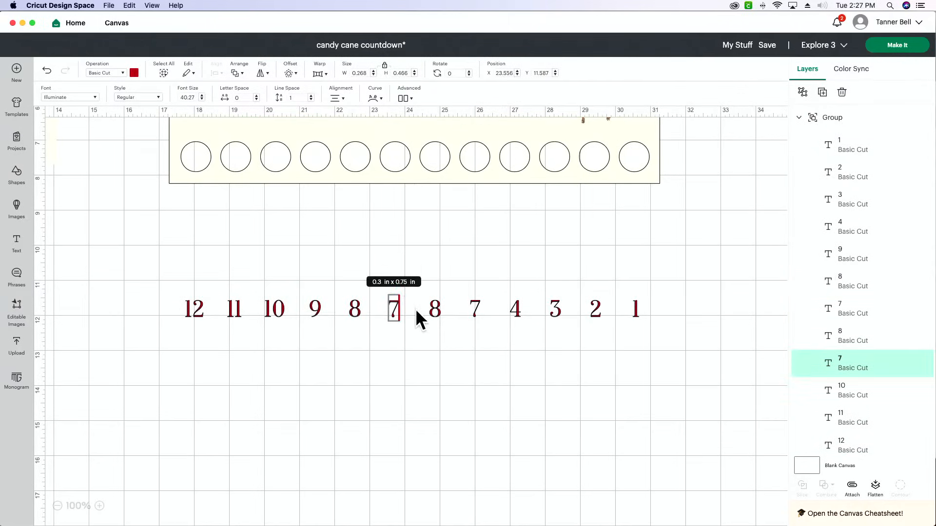
{"action": "double_click", "coordinate": [434, 308]}
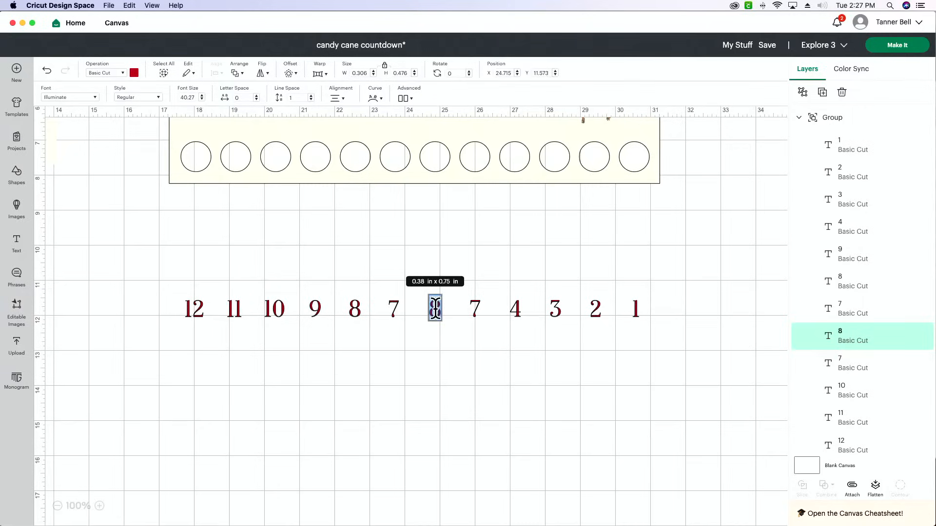
{"action": "type", "text": "6"}
{"action": "double_click", "coordinate": [476, 308]}
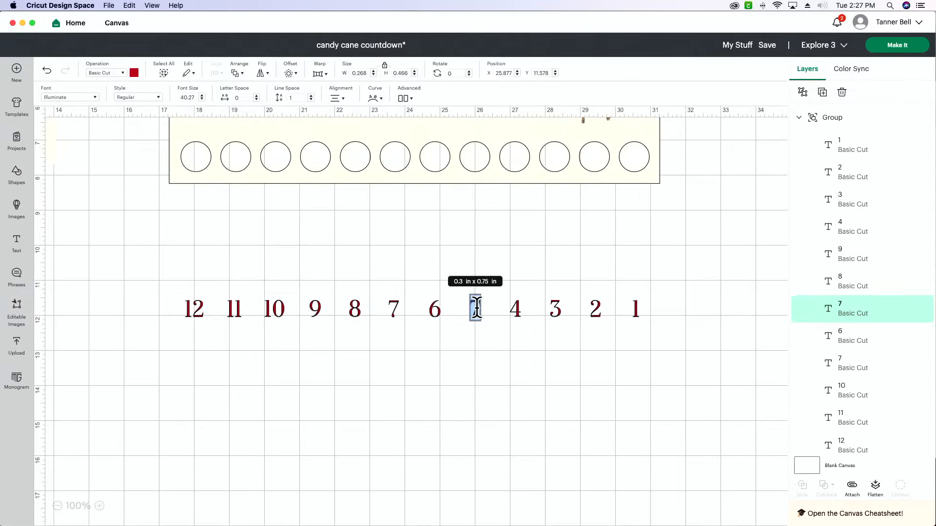
{"action": "key", "text": "BackSpace"}
{"action": "type", "text": "5"}
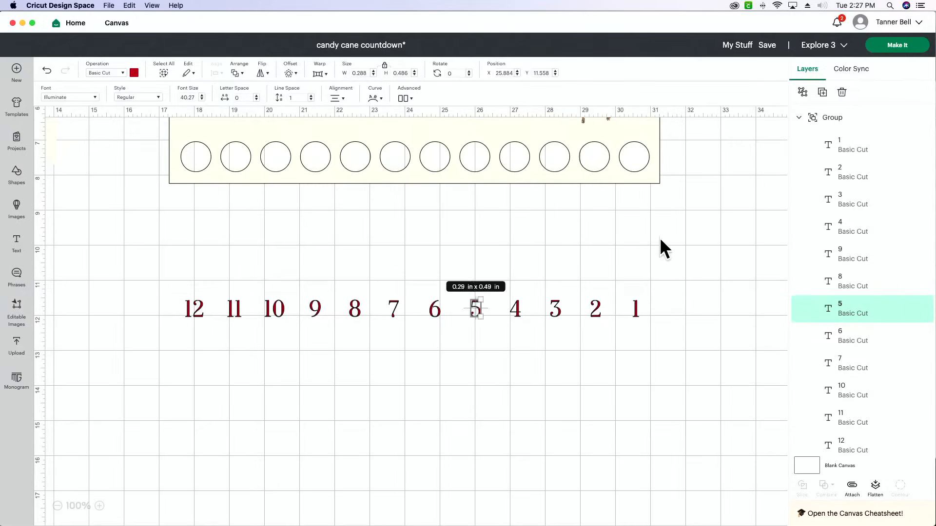
{"action": "left_click", "coordinate": [727, 259]}
Move the grouped number row onto the cream panel, directly above the twelve circles and below COUNTDOWN
{"action": "left_click_drag", "start_coordinate": [552, 311], "coordinate": [552, 133]}
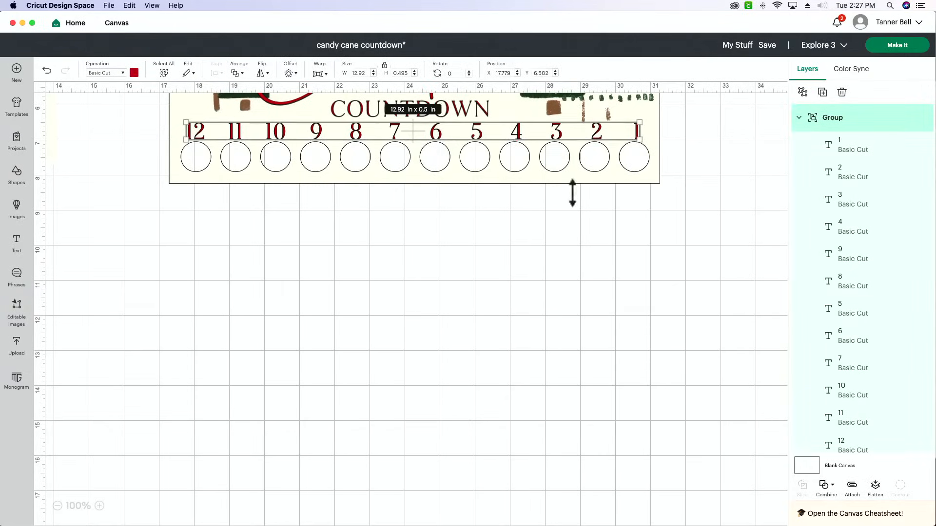
{"action": "left_click", "coordinate": [595, 327]}
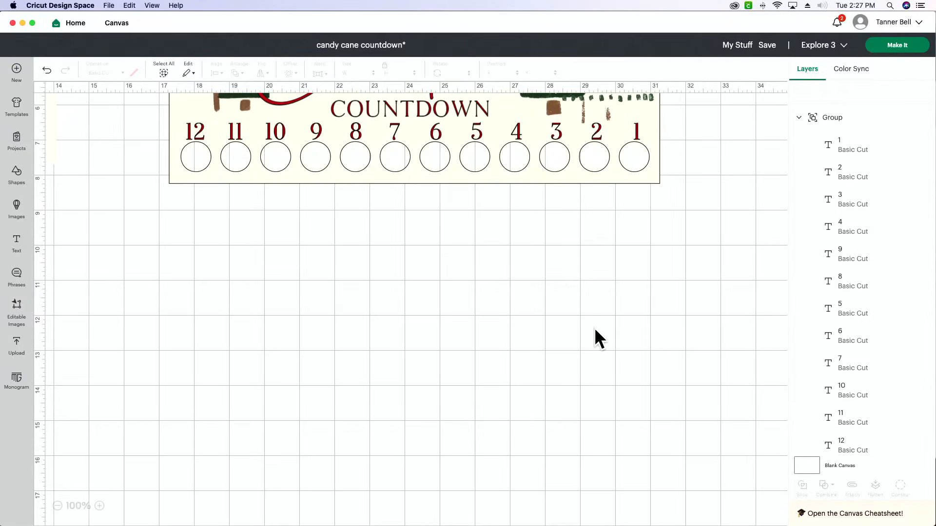
{"action": "scroll", "coordinate": [595, 328], "scroll_direction": "up", "scroll_amount": 5}
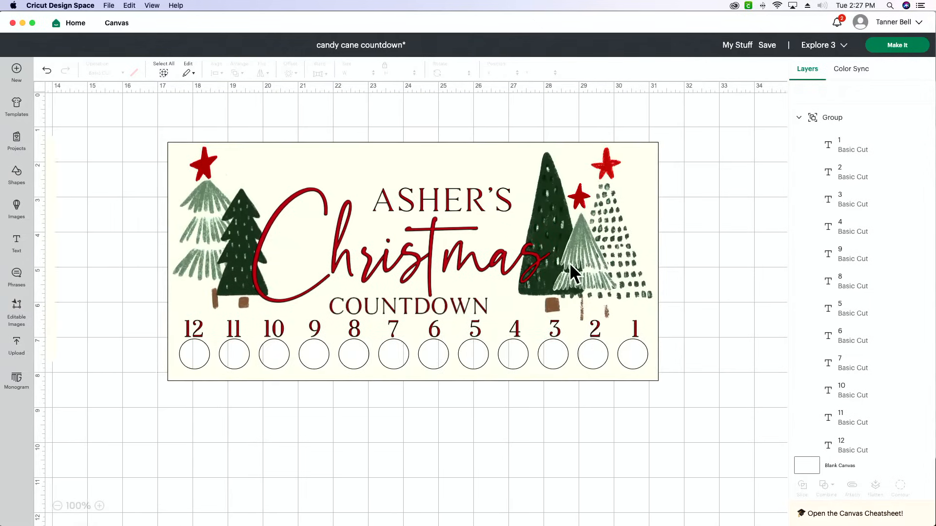
{"action": "scroll", "coordinate": [617, 256], "scroll_direction": "up", "scroll_amount": 1}
Scale the three trees at the panel's right end together to about 3.64 × 4.71 in and shift them slightly left and down
{"action": "left_click", "coordinate": [621, 256]}
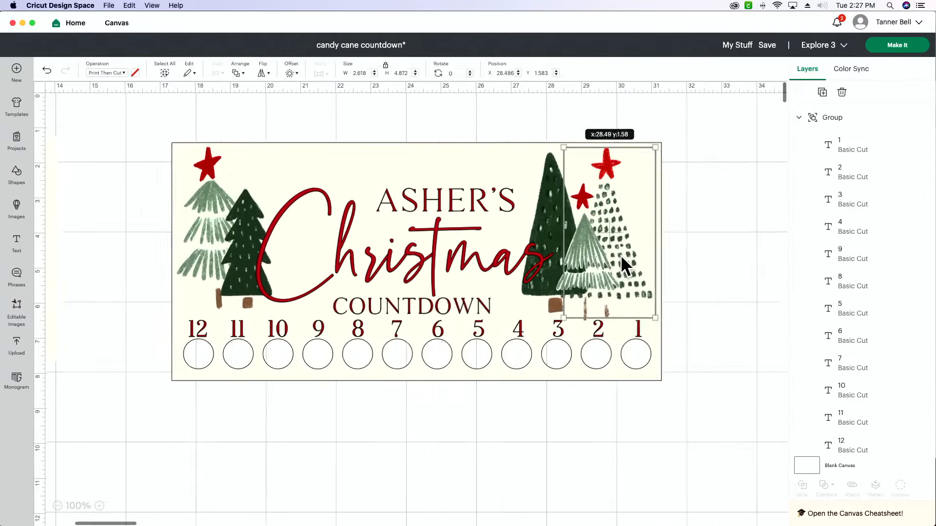
{"action": "left_click", "coordinate": [588, 263], "text": "shift"}
{"action": "left_click", "coordinate": [539, 224], "text": "shift"}
{"action": "left_click", "coordinate": [739, 225]}
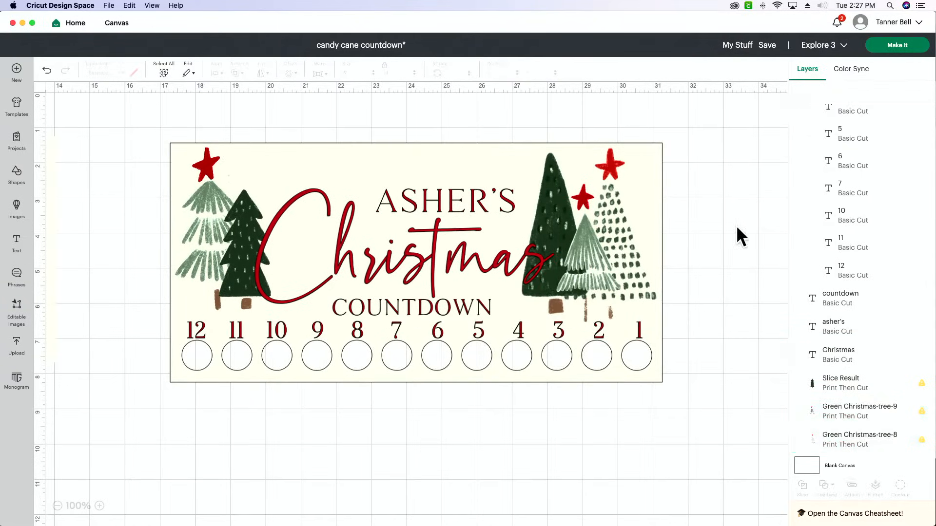
{"action": "left_click", "coordinate": [543, 188]}
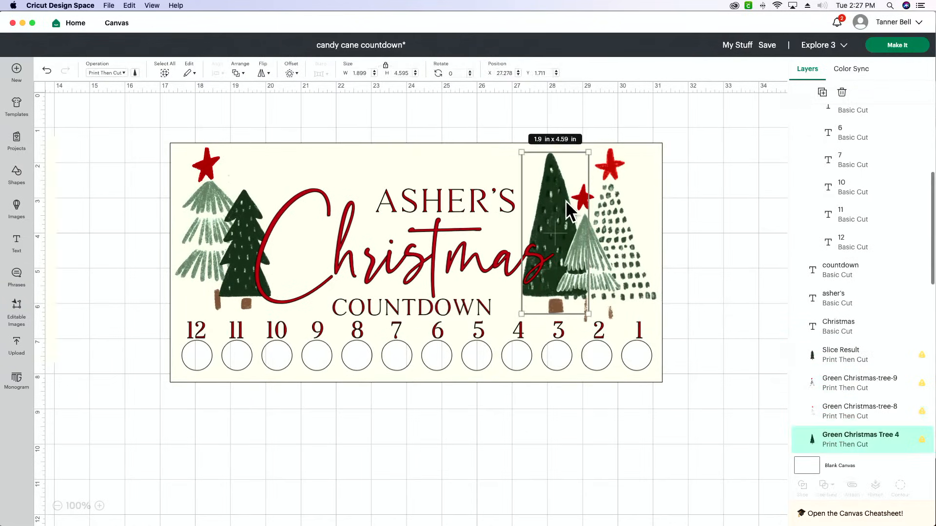
{"action": "left_click", "coordinate": [603, 262], "text": "shift"}
{"action": "left_click", "coordinate": [639, 266], "text": "shift"}
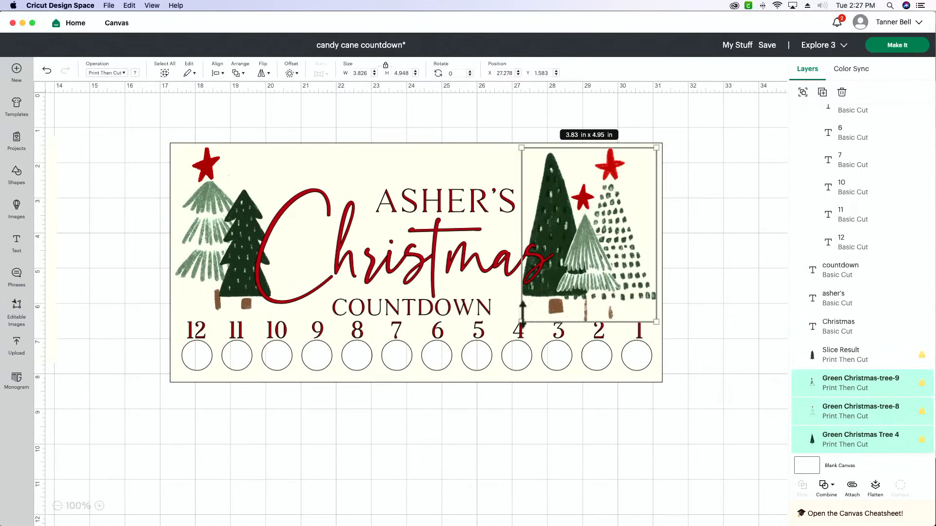
{"action": "left_click_drag", "start_coordinate": [522, 322], "coordinate": [528, 314]}
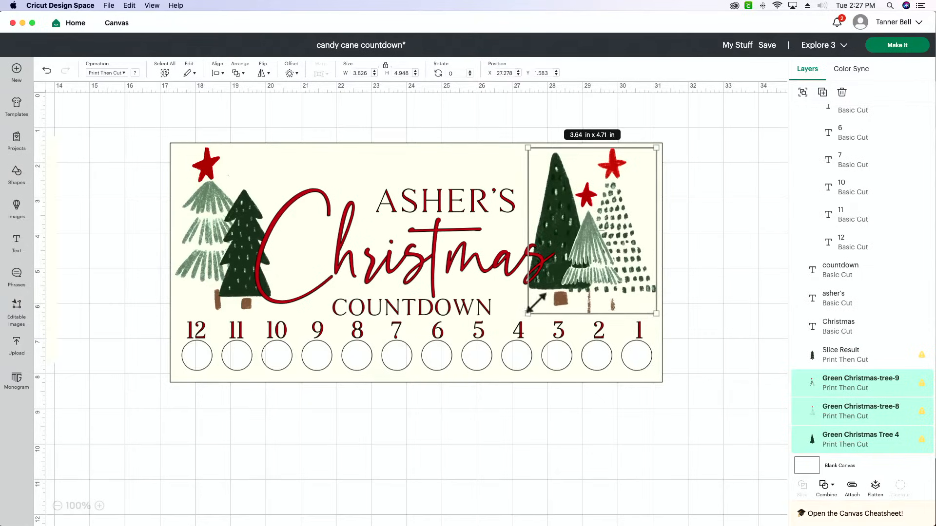
{"action": "left_click_drag", "start_coordinate": [601, 268], "coordinate": [582, 275]}
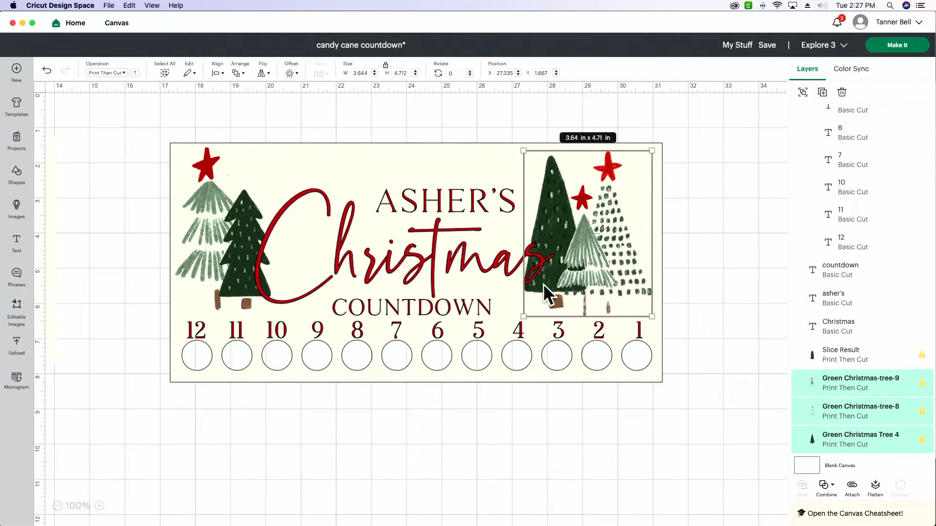
Shift the word Christmas and the dark green tree on its left slightly to the right
{"action": "left_click", "coordinate": [289, 289]}
{"action": "left_click_drag", "start_coordinate": [255, 303], "coordinate": [258, 283]}
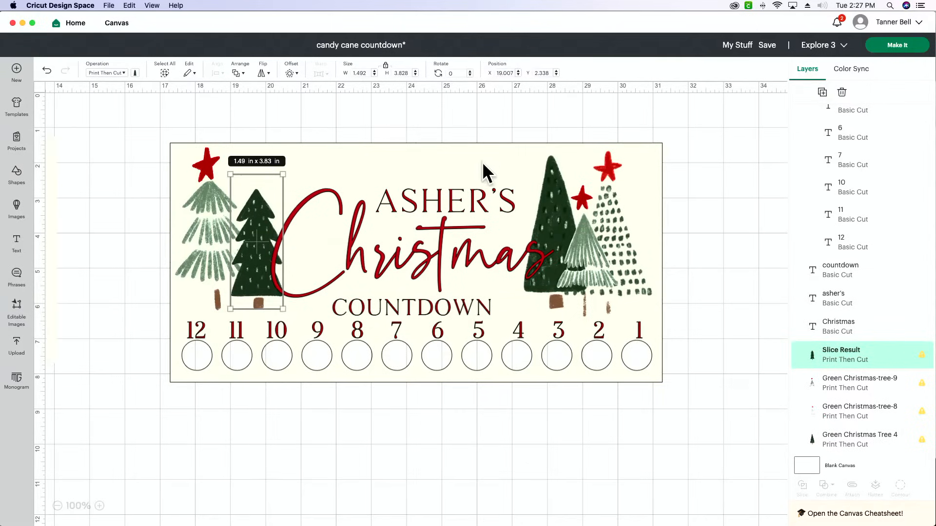
Shrink the name line above Christmas slightly and nudge COUNTDOWN up and to the right
{"action": "left_click", "coordinate": [485, 199]}
{"action": "left_click_drag", "start_coordinate": [515, 212], "coordinate": [473, 201]}
{"action": "left_click_drag", "start_coordinate": [449, 302], "coordinate": [455, 299]}
{"action": "left_click", "coordinate": [723, 254]}
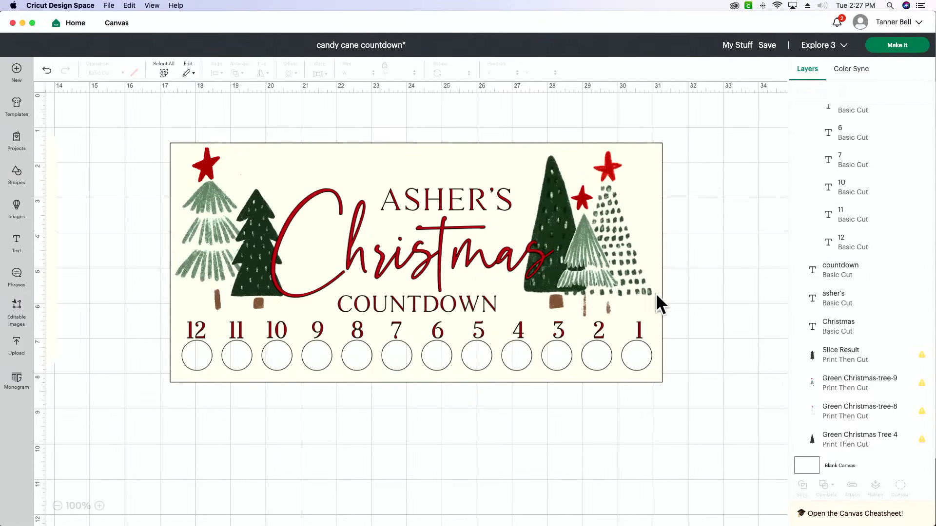
Raise the number row to about X 17.74, Y 6.36 in and nudge COUNTDOWN up to keep a gap above it
{"action": "left_click", "coordinate": [641, 322]}
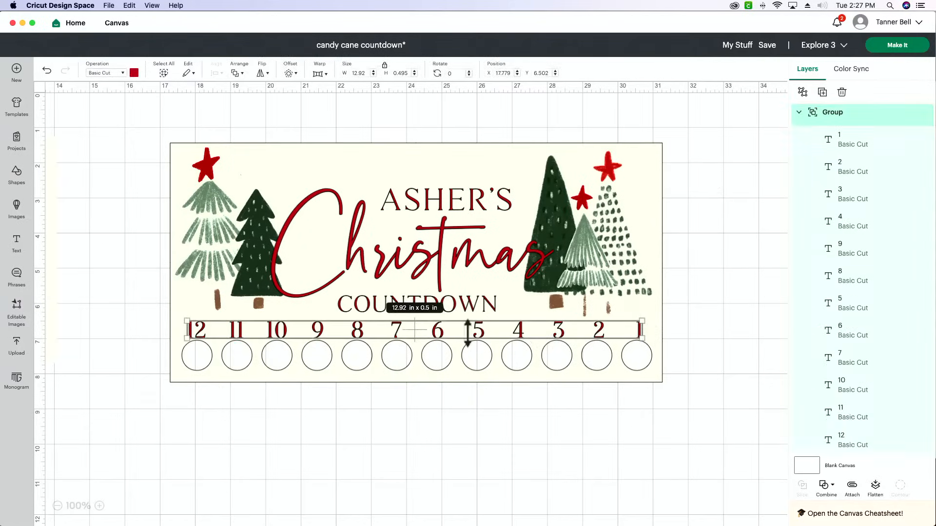
{"action": "left_click_drag", "start_coordinate": [420, 328], "coordinate": [417, 323]}
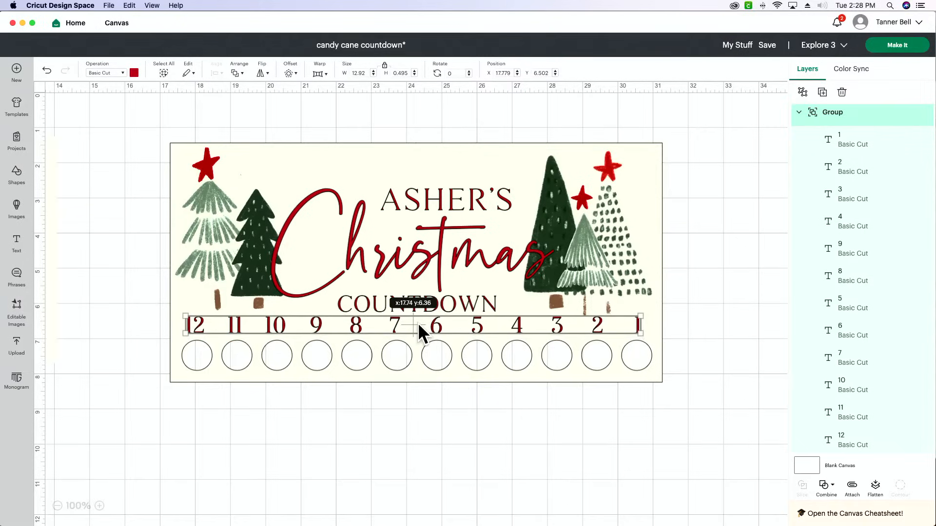
{"action": "left_click", "coordinate": [753, 244]}
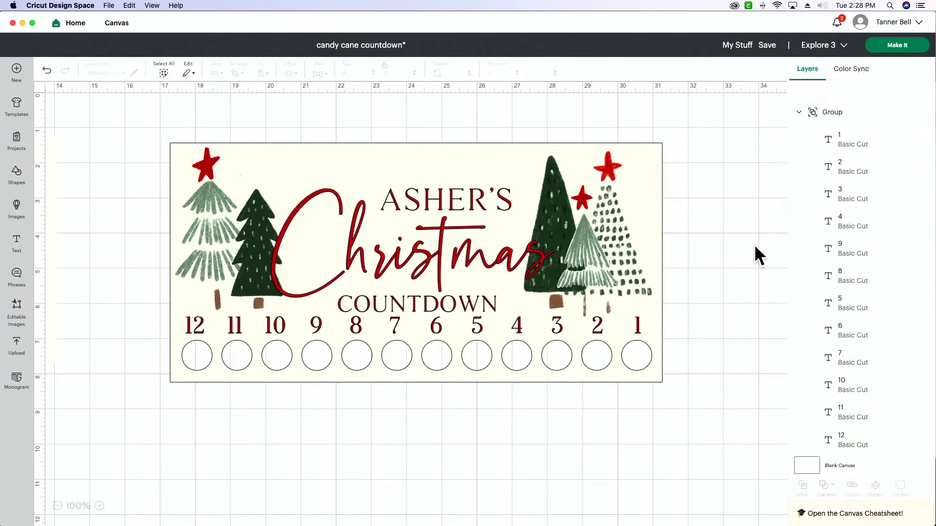
{"action": "left_click_drag", "start_coordinate": [466, 300], "coordinate": [469, 297]}
{"action": "left_click", "coordinate": [757, 197]}
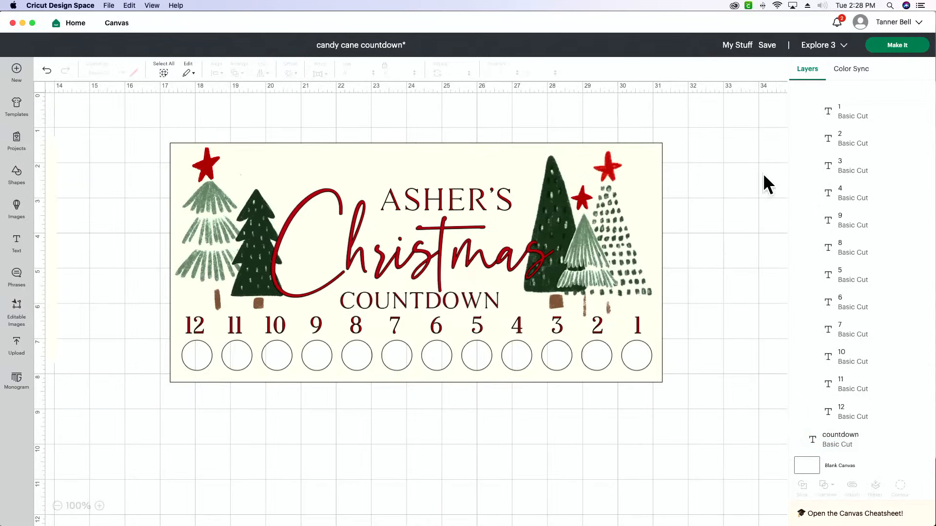
Flatten the whole countdown design into one print layer, scale it to about 10.78 × 5.25 in and shift it slightly up and left
{"action": "left_click_drag", "start_coordinate": [733, 123], "coordinate": [125, 385]}
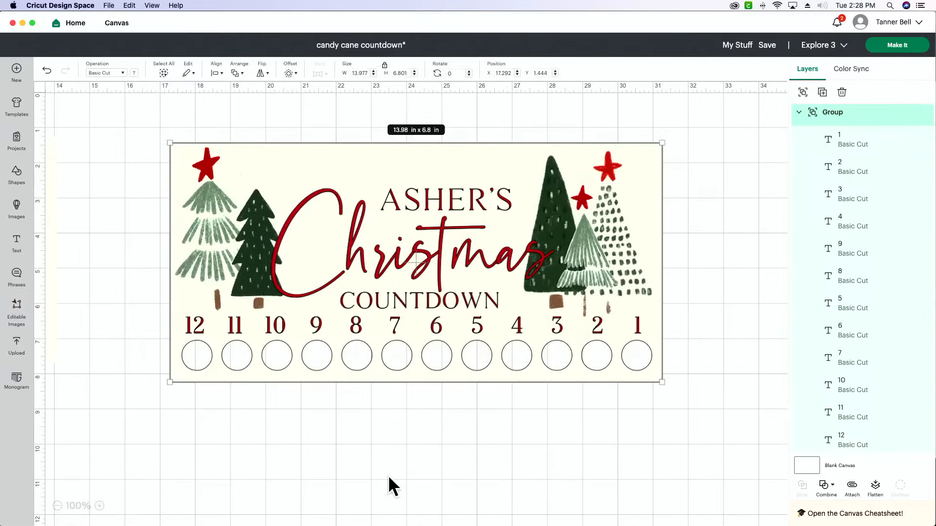
{"action": "left_click", "coordinate": [876, 486]}
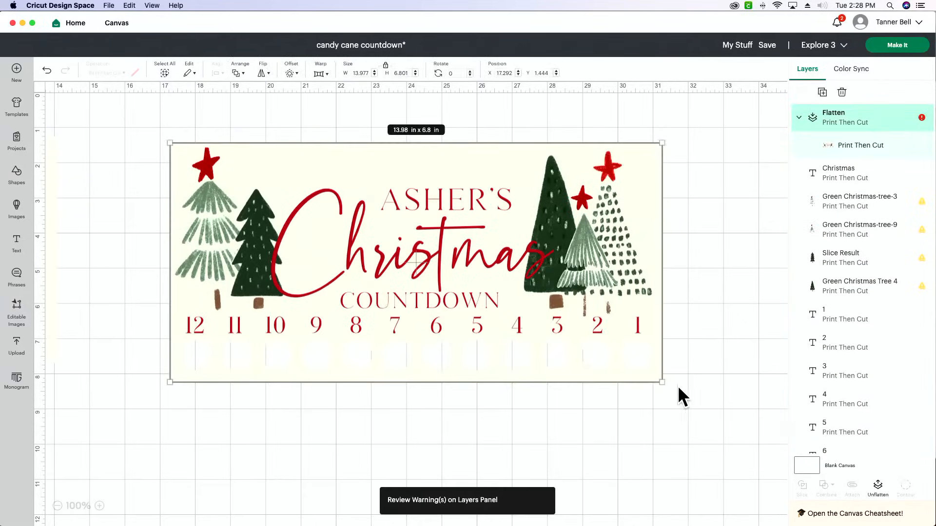
{"action": "left_click_drag", "start_coordinate": [661, 375], "coordinate": [549, 313]}
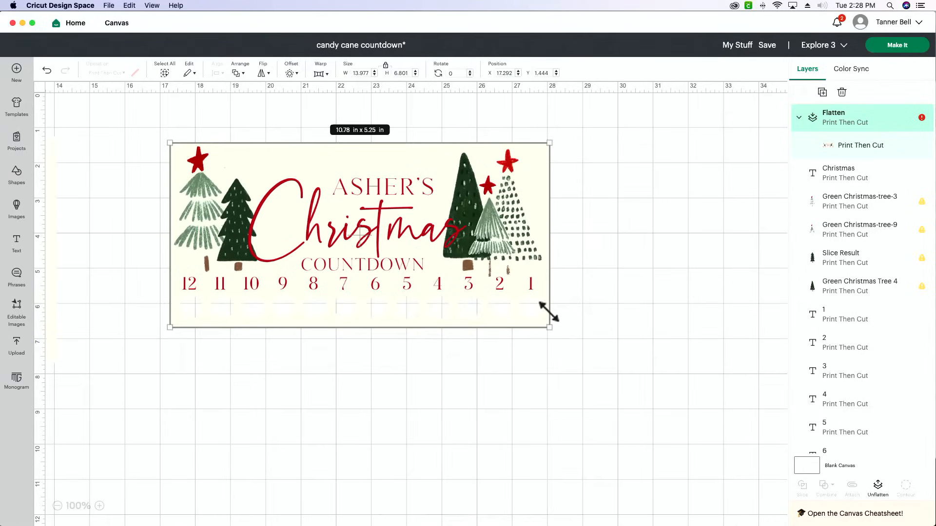
{"action": "left_click_drag", "start_coordinate": [548, 312], "coordinate": [547, 314]}
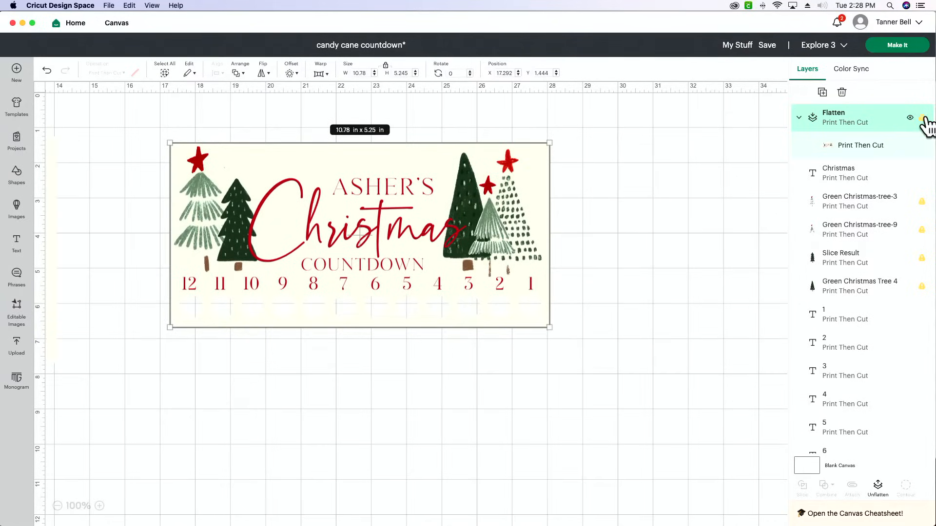
{"action": "mouse_move", "coordinate": [926, 126]}
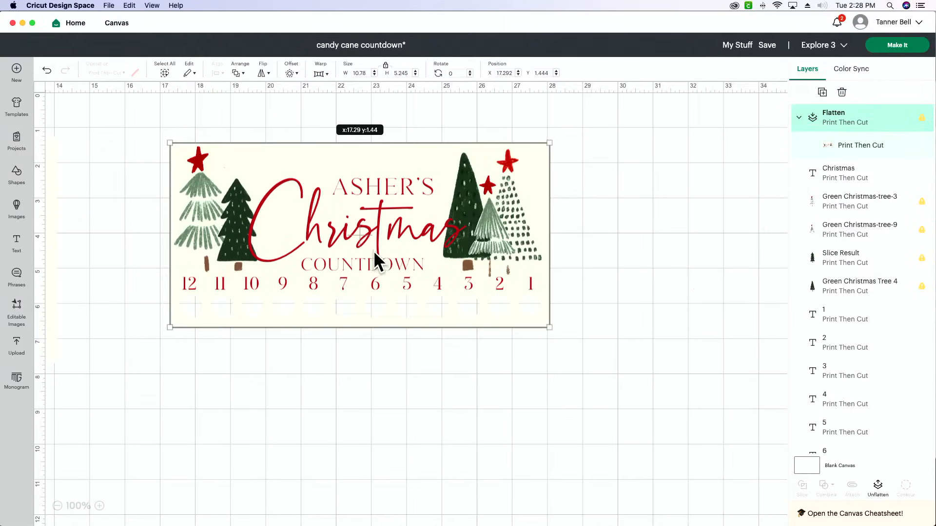
{"action": "left_click_drag", "start_coordinate": [375, 253], "coordinate": [352, 245]}
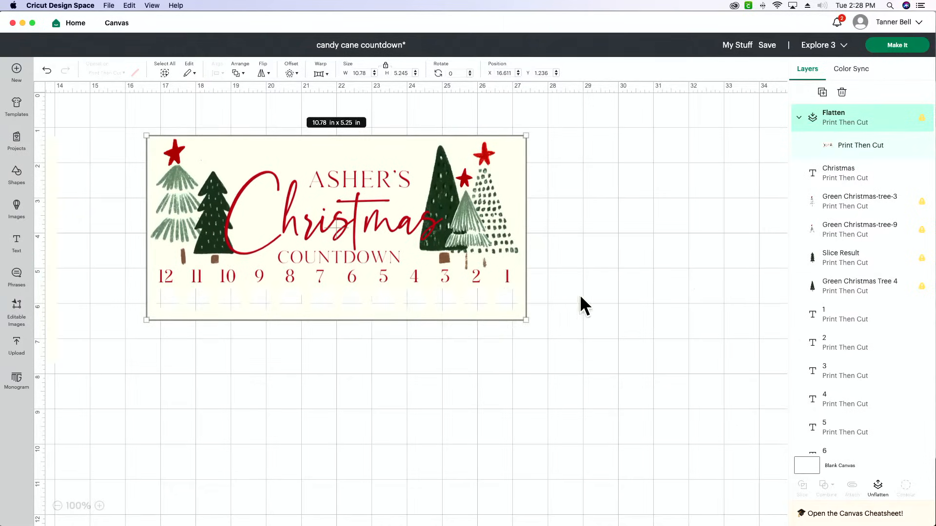
Select all parts of the other, family-name countdown design and flatten them into one print layer
{"action": "scroll", "coordinate": [580, 294], "scroll_direction": "left", "scroll_amount": 10}
{"action": "scroll", "coordinate": [580, 294], "scroll_direction": "left", "scroll_amount": 2}
{"action": "left_click_drag", "start_coordinate": [587, 400], "coordinate": [58, 147]}
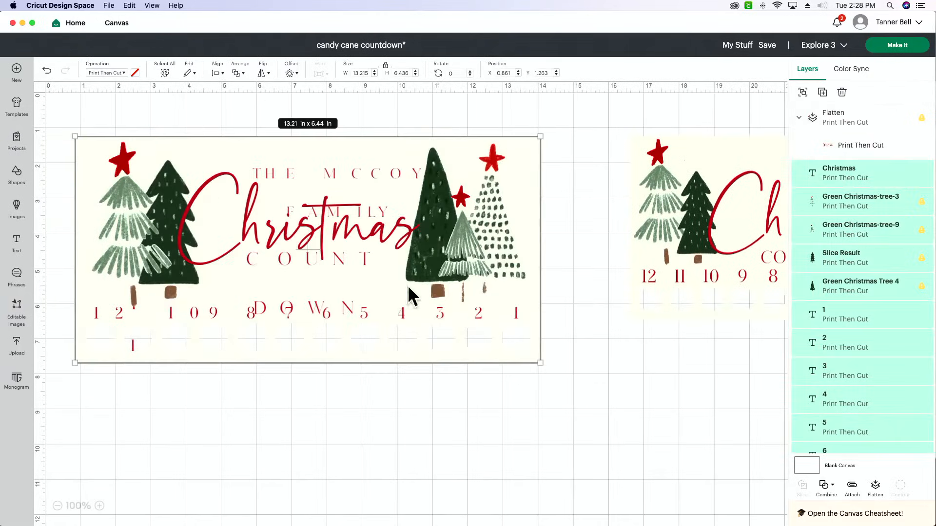
{"action": "left_click", "coordinate": [876, 490]}
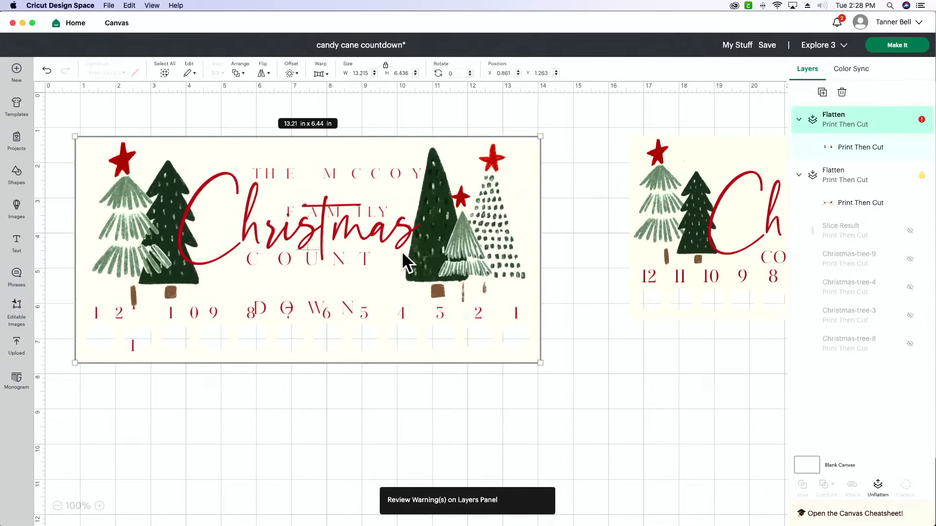
{"action": "scroll", "coordinate": [402, 251], "scroll_direction": "right", "scroll_amount": 2}
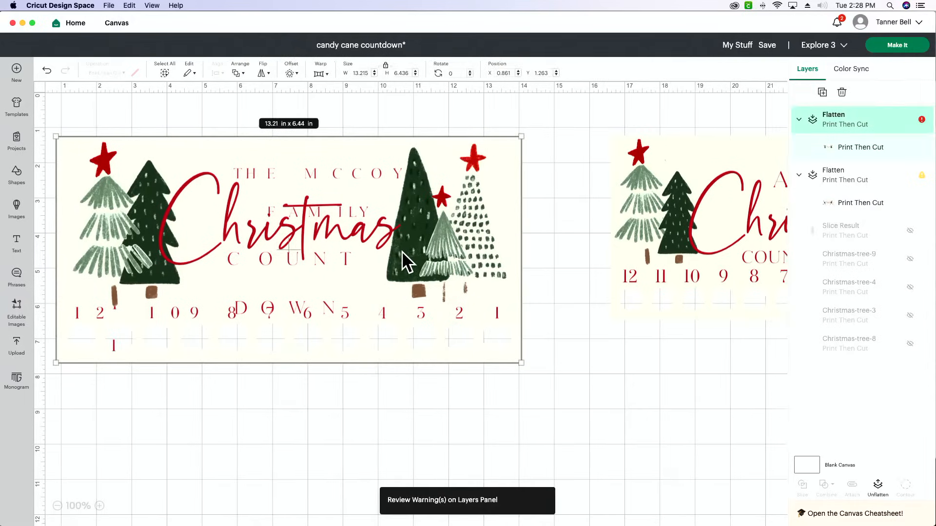
{"action": "left_click", "coordinate": [909, 175]}
{"action": "scroll", "coordinate": [598, 263], "scroll_direction": "right", "scroll_amount": 5}
{"action": "scroll", "coordinate": [598, 263], "scroll_direction": "left", "scroll_amount": 5}
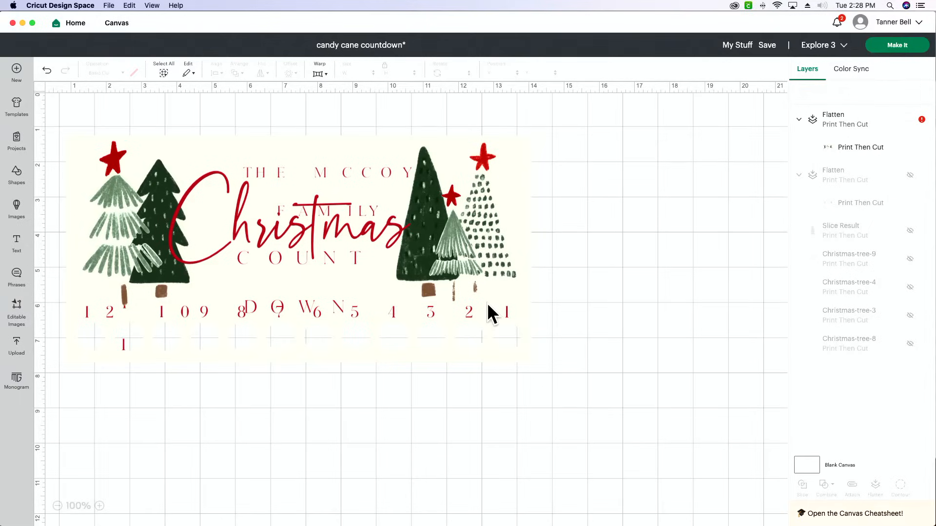
{"action": "left_click", "coordinate": [909, 176]}
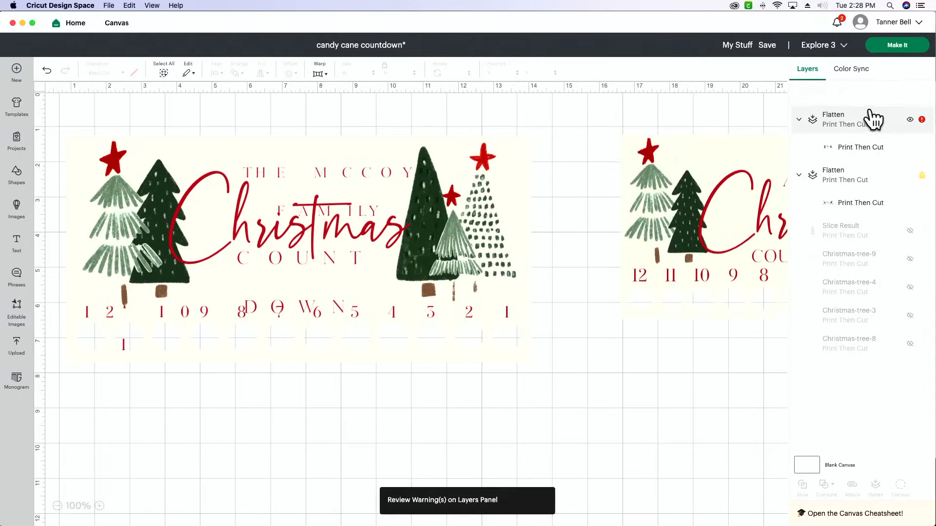
Hide the flattened family-name design and send the finished 10.78 × 5.25 in countdown to mat preparation
{"action": "left_click", "coordinate": [909, 119]}
{"action": "scroll", "coordinate": [622, 289], "scroll_direction": "right", "scroll_amount": 8}
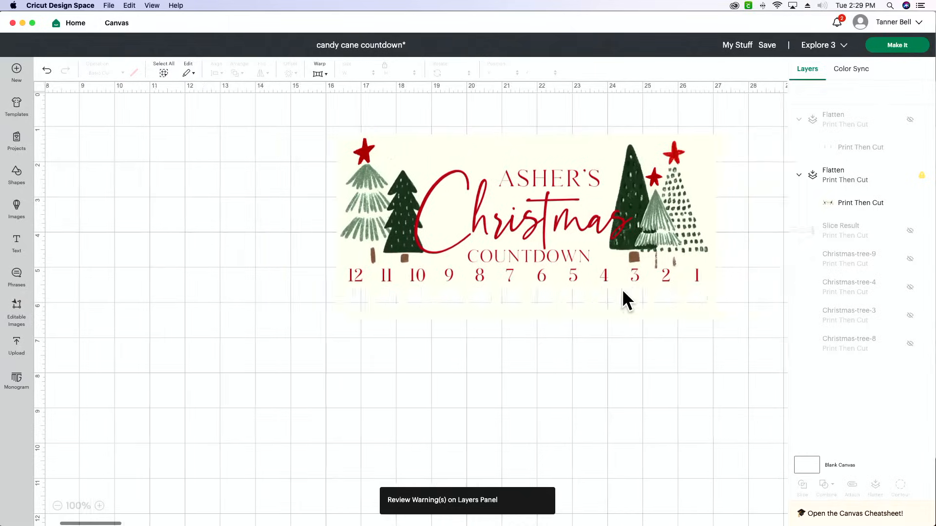
{"action": "scroll", "coordinate": [622, 288], "scroll_direction": "right", "scroll_amount": 4}
{"action": "left_click", "coordinate": [608, 246]}
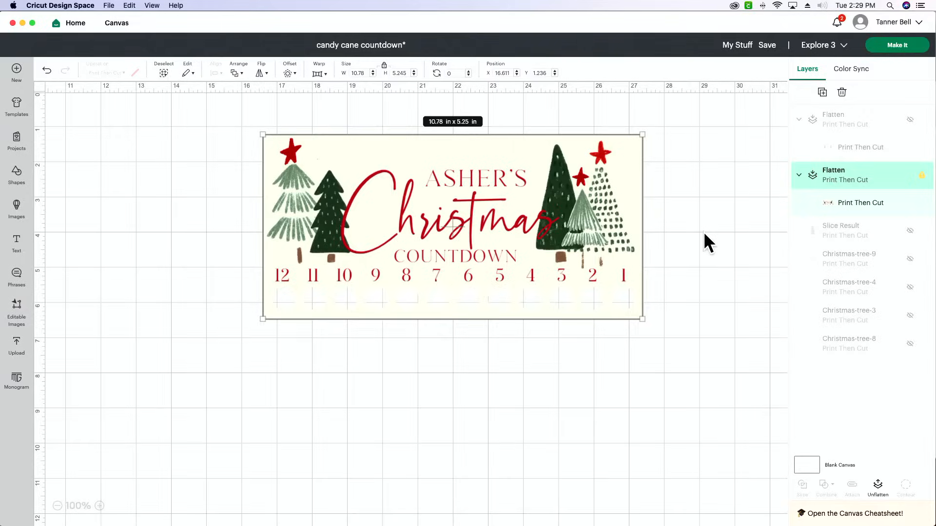
{"action": "left_click", "coordinate": [909, 46]}
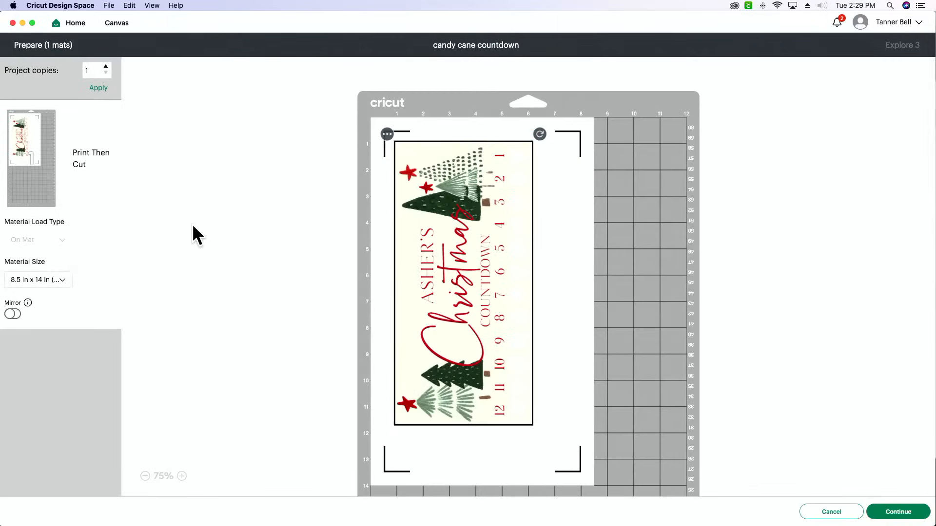
Check the material sizes, return to the canvas, scale the flattened countdown to about 10.35 × 5.04 in and send it to mat preparation
{"action": "left_click", "coordinate": [48, 281]}
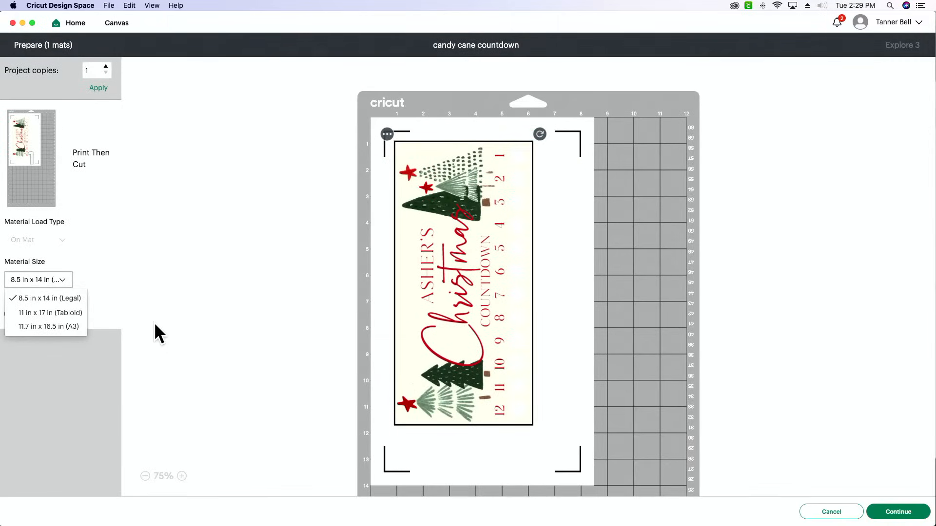
{"action": "left_click", "coordinate": [173, 373]}
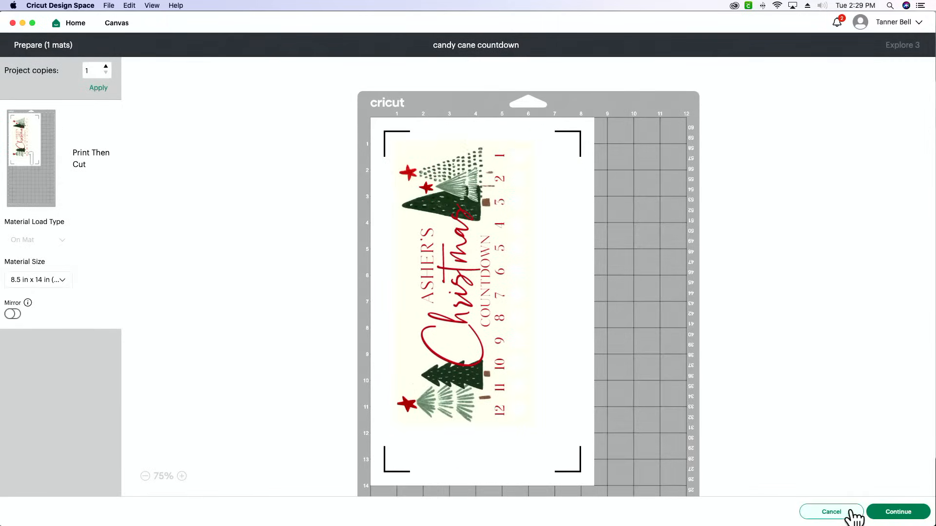
{"action": "left_click", "coordinate": [849, 515]}
{"action": "left_click", "coordinate": [539, 253]}
{"action": "mouse_move", "coordinate": [636, 314]}
{"action": "left_mouse_down"}
{"action": "mouse_move", "coordinate": [616, 307]}
{"action": "mouse_move", "coordinate": [624, 311]}
{"action": "left_mouse_up"}
{"action": "left_click", "coordinate": [895, 51]}
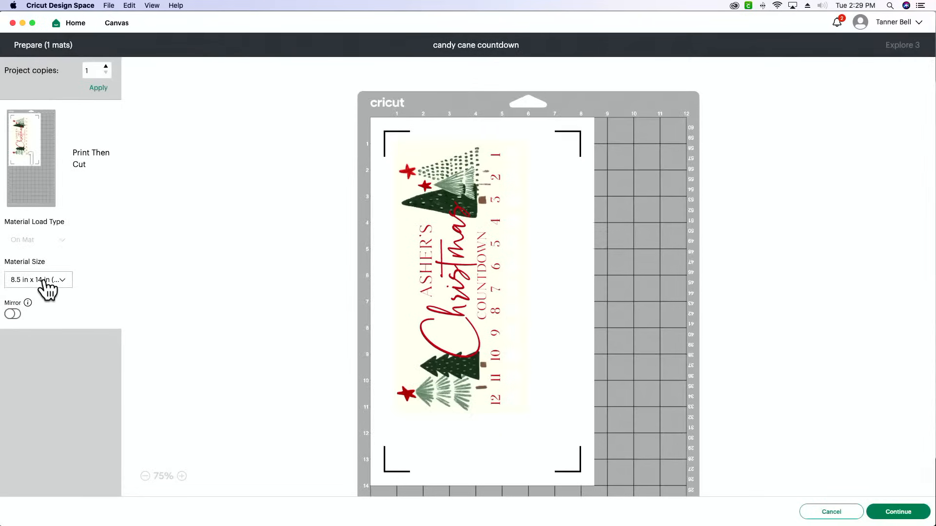
Check which material sizes are offered for the reduced countdown, keeping the current selection
{"action": "left_click", "coordinate": [46, 282]}
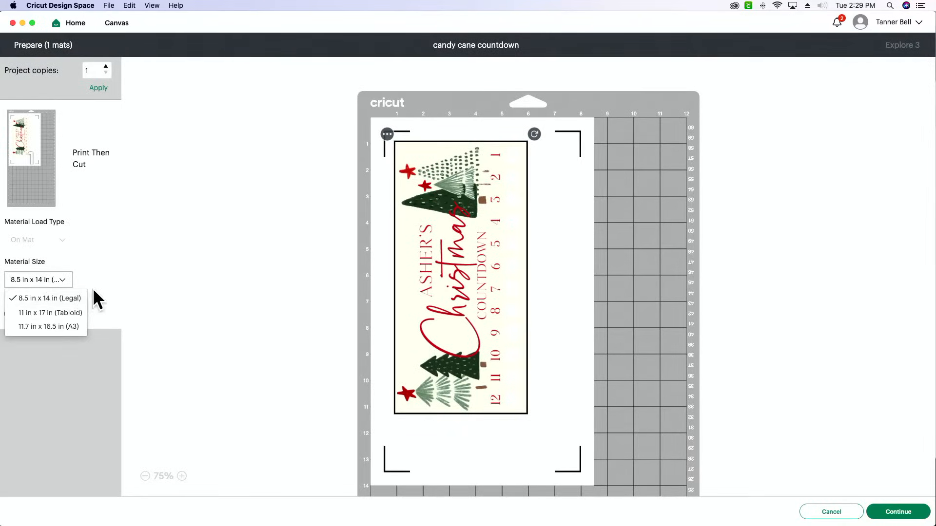
{"action": "left_click", "coordinate": [93, 290]}
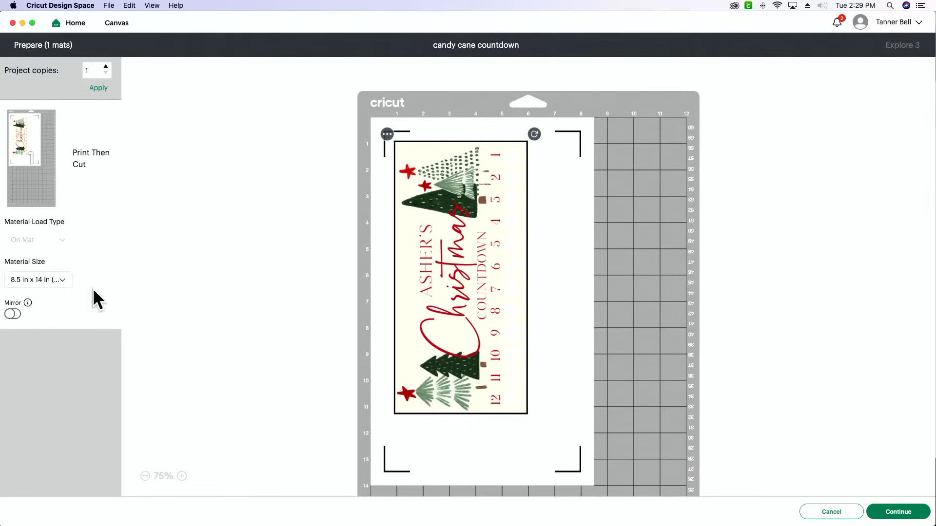
{"action": "key", "text": "super+Tab"}
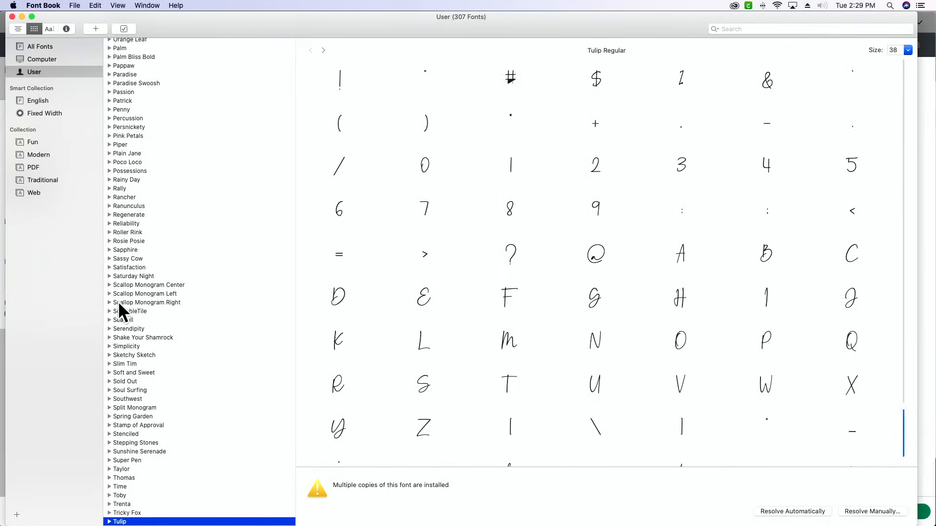
{"action": "key", "text": "super+Tab"}
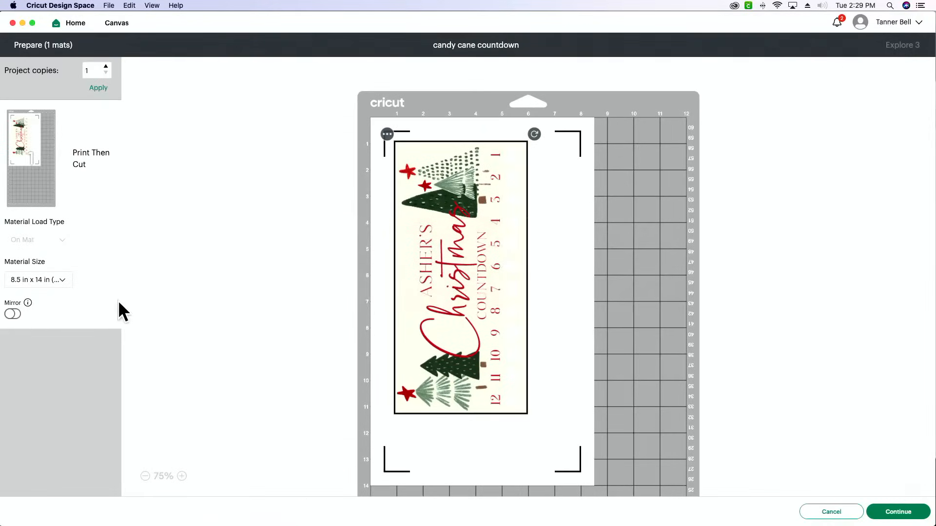
Go back to the canvas and scale the flattened countdown down to about 9.93 × 4.83 in
{"action": "left_click", "coordinate": [822, 513]}
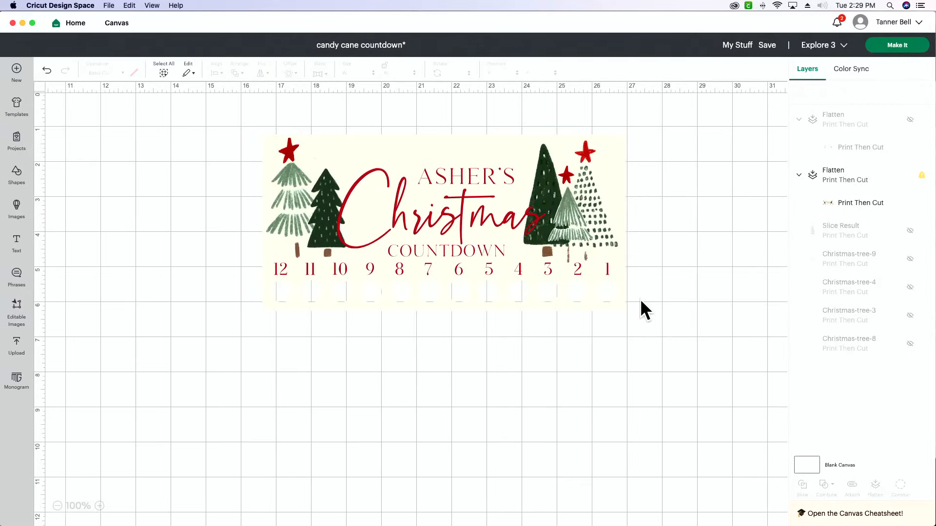
{"action": "left_click", "coordinate": [548, 271]}
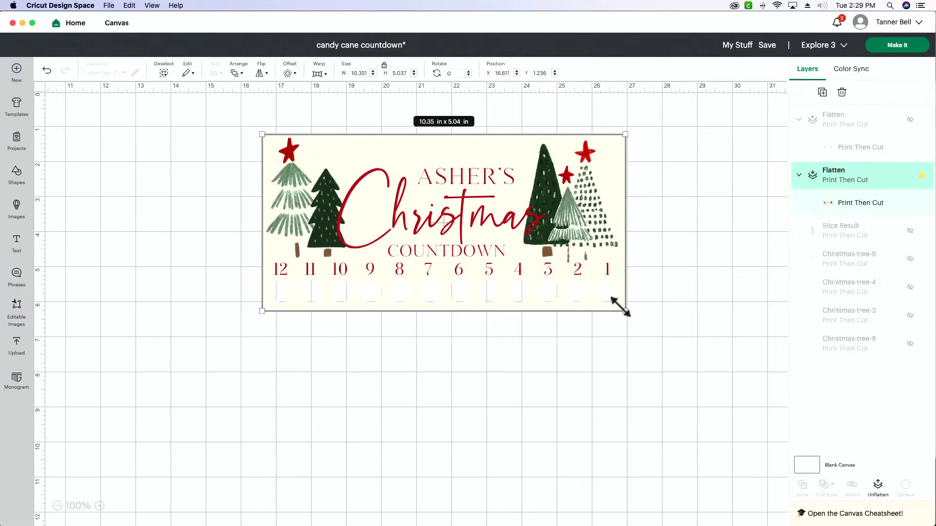
{"action": "left_click_drag", "start_coordinate": [621, 307], "coordinate": [614, 305]}
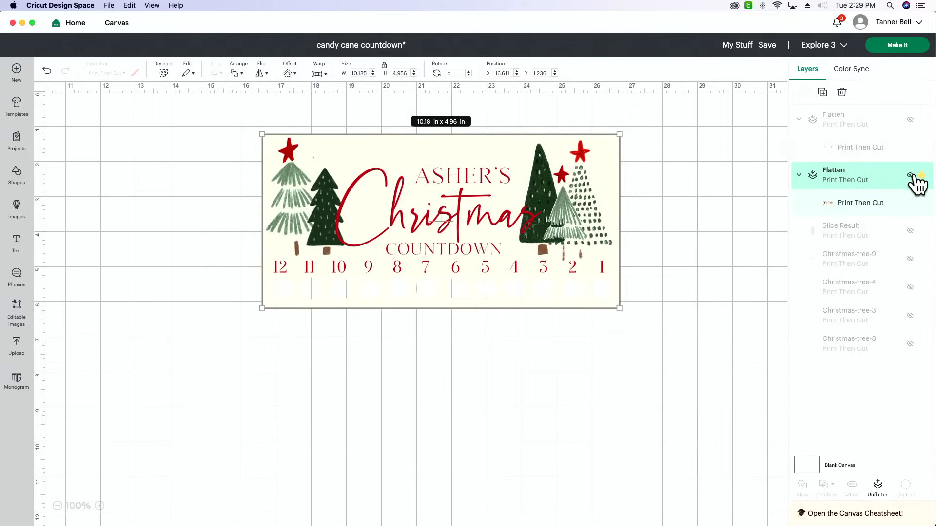
{"action": "mouse_move", "coordinate": [925, 176]}
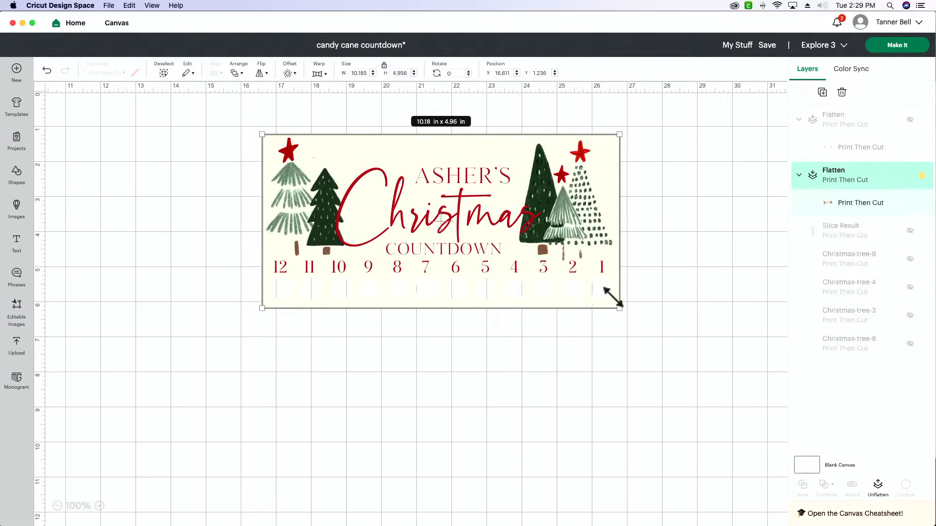
{"action": "left_click_drag", "start_coordinate": [618, 308], "coordinate": [610, 303]}
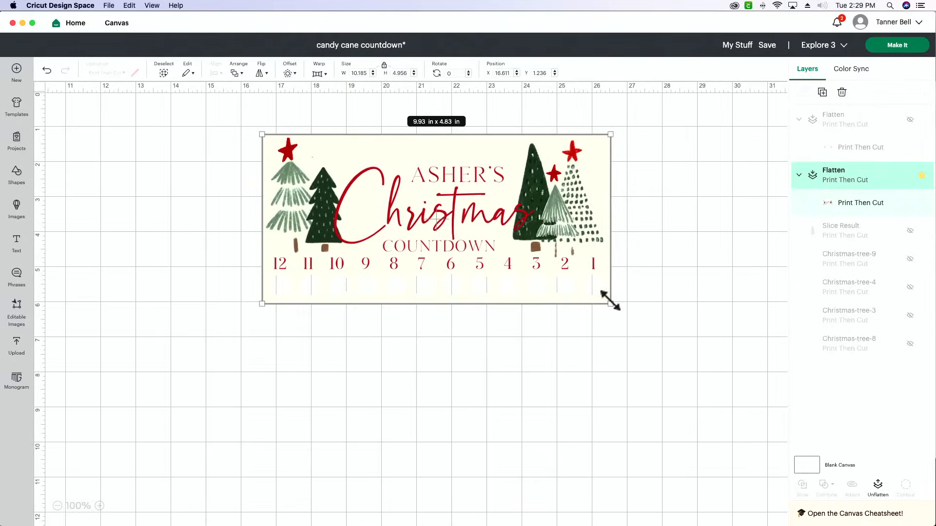
Prepare the countdown on 8.5 in x 11 in (Letter) material and open its print setup
{"action": "left_click", "coordinate": [897, 44]}
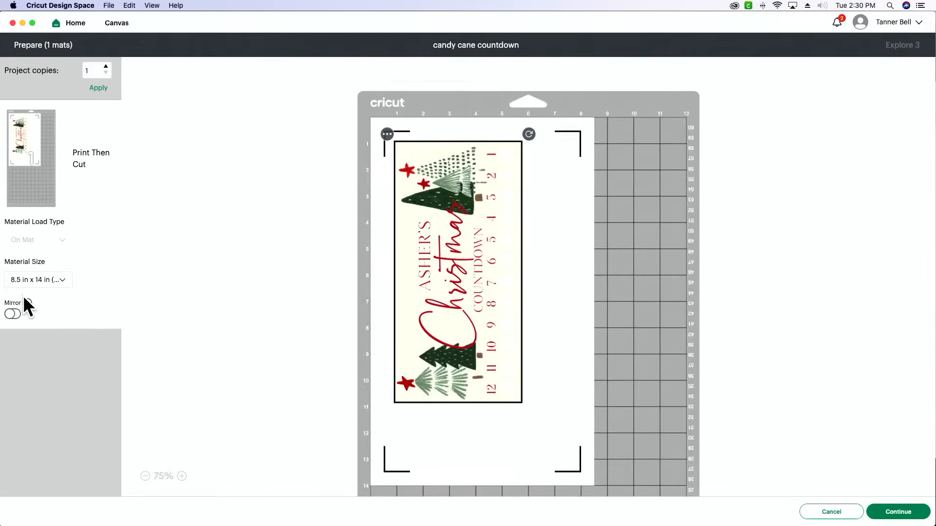
{"action": "left_click", "coordinate": [36, 282]}
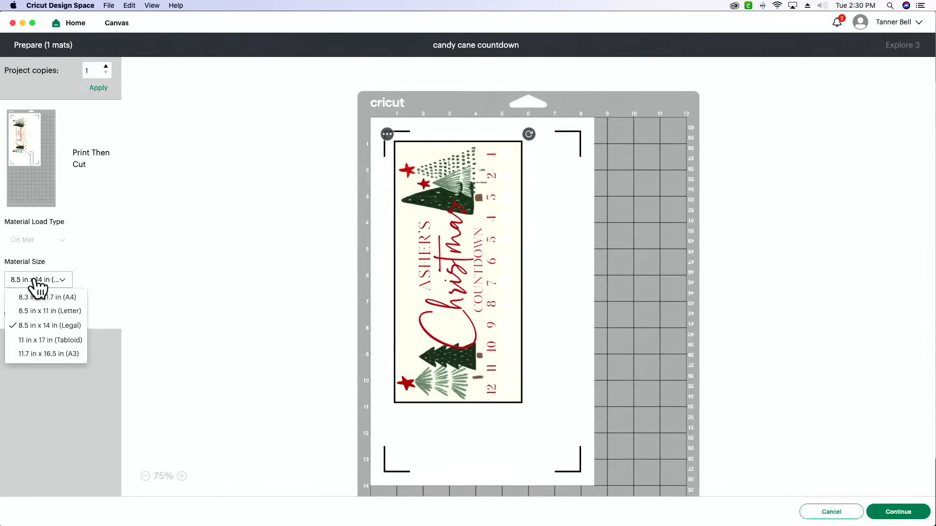
{"action": "left_click", "coordinate": [76, 310]}
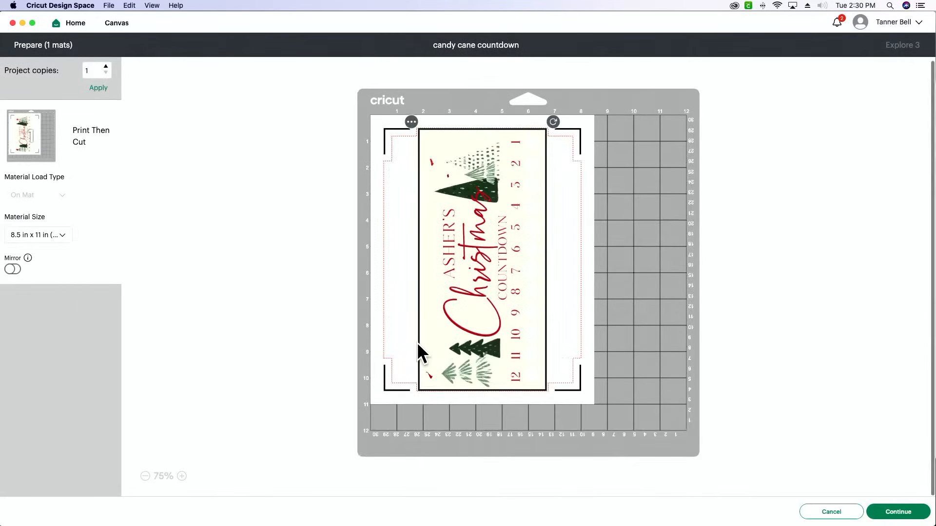
{"action": "left_click", "coordinate": [898, 513]}
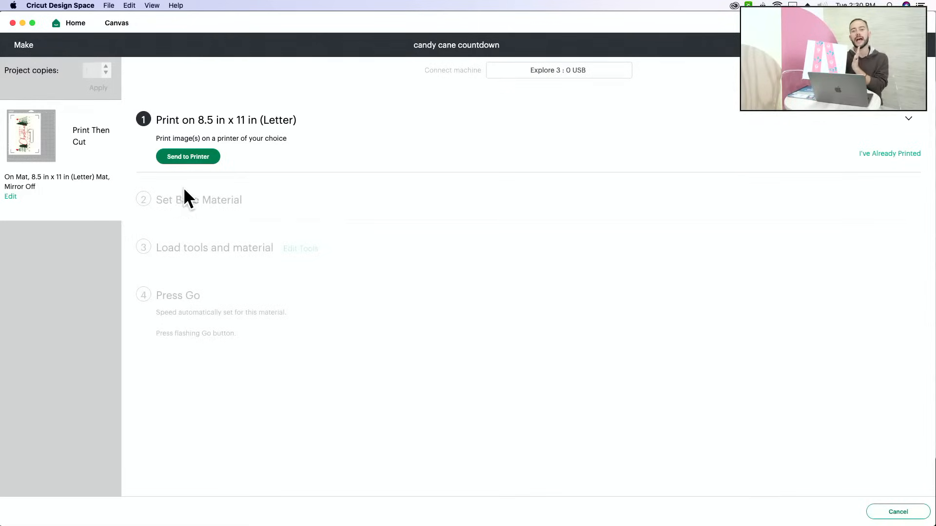
{"action": "left_click", "coordinate": [201, 157]}
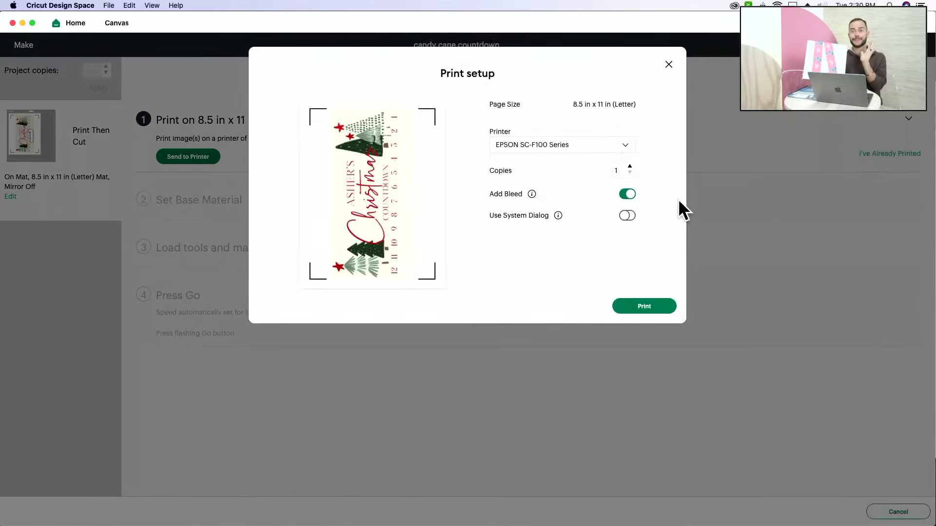